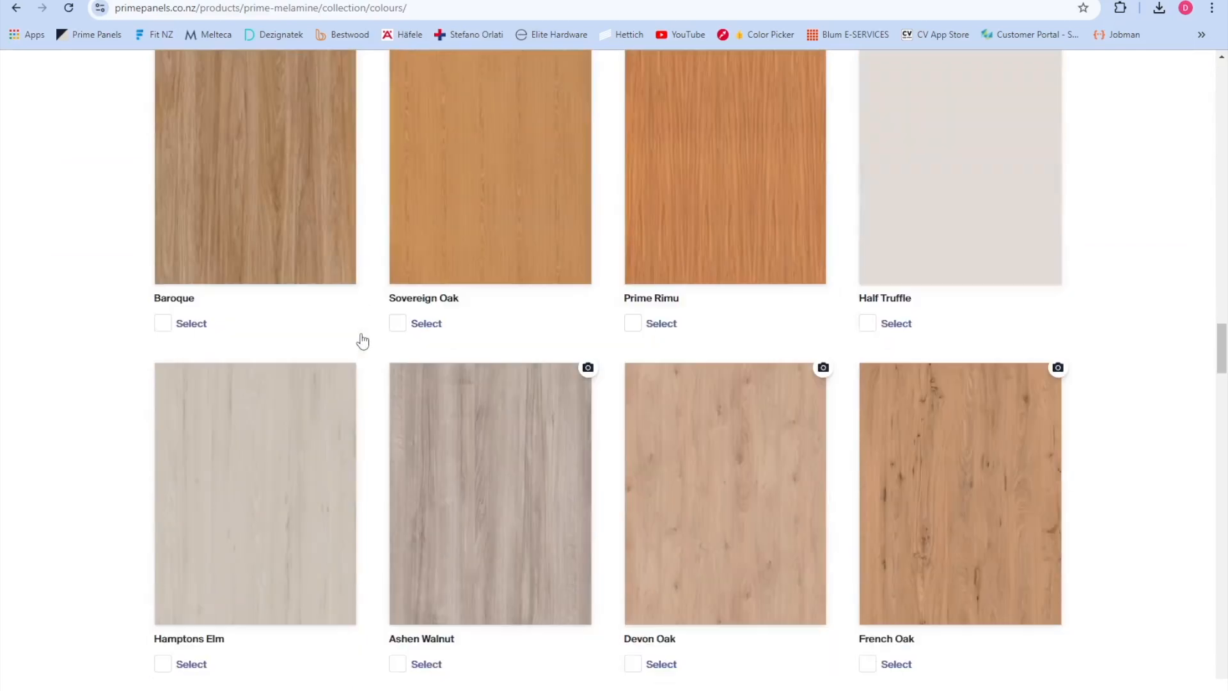
Save the Grey Pearl swatch image from the melamine colours page to Downloads as "Prime Grey Pearl".
scroll(362, 341, "down", 5)
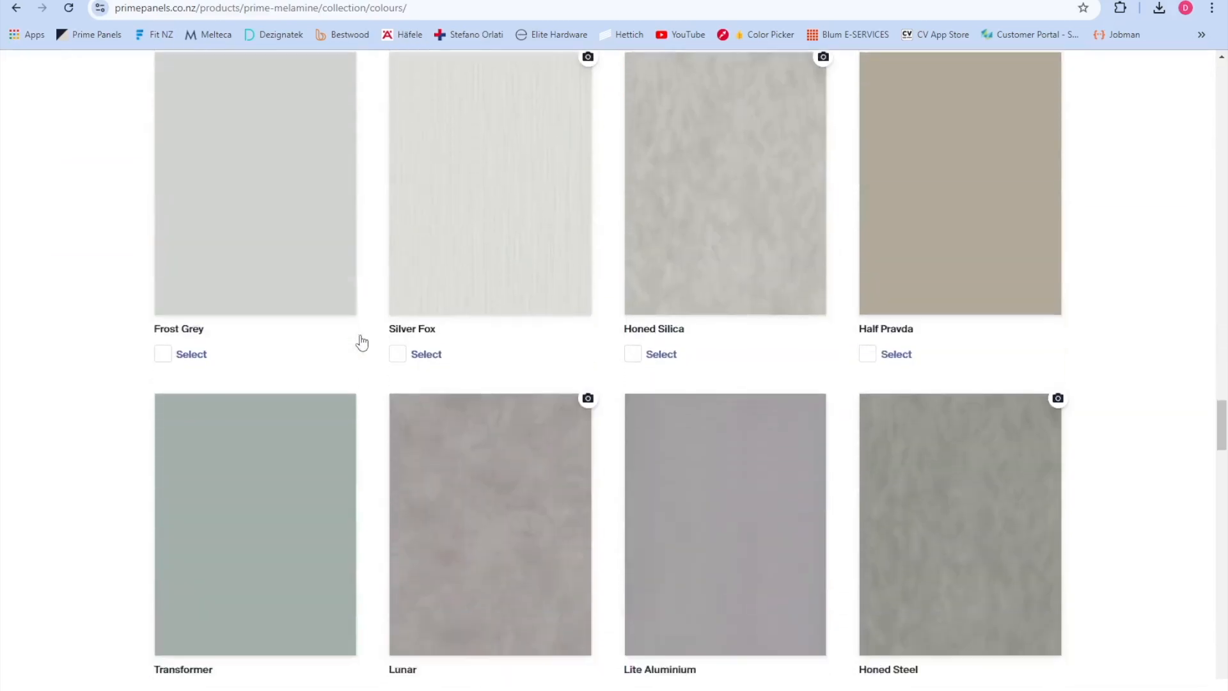
scroll(283, 302, "down", 6)
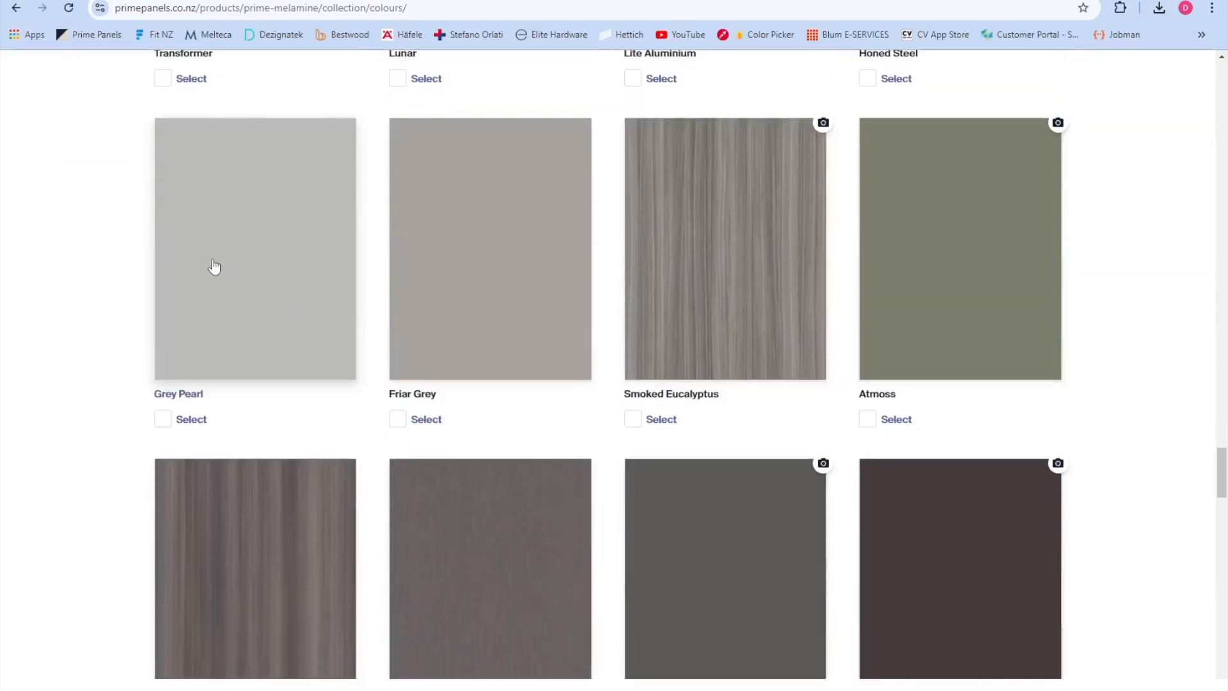
right_click(230, 240)
left_click(297, 275)
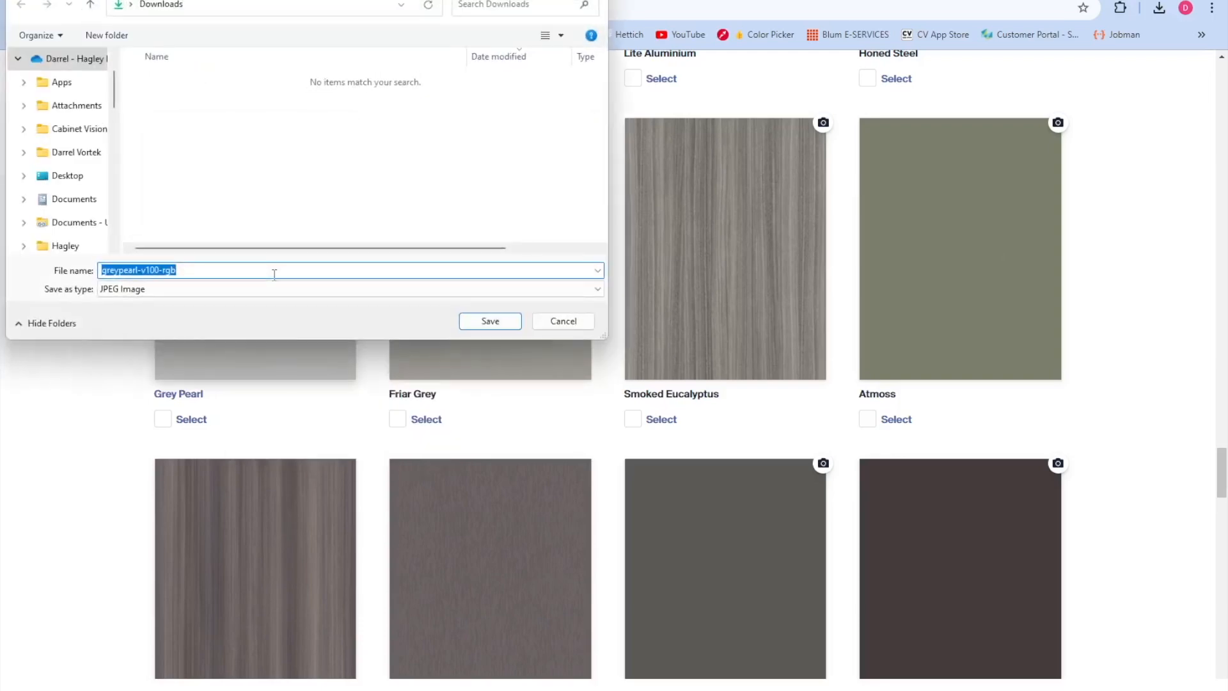
type("Prime")
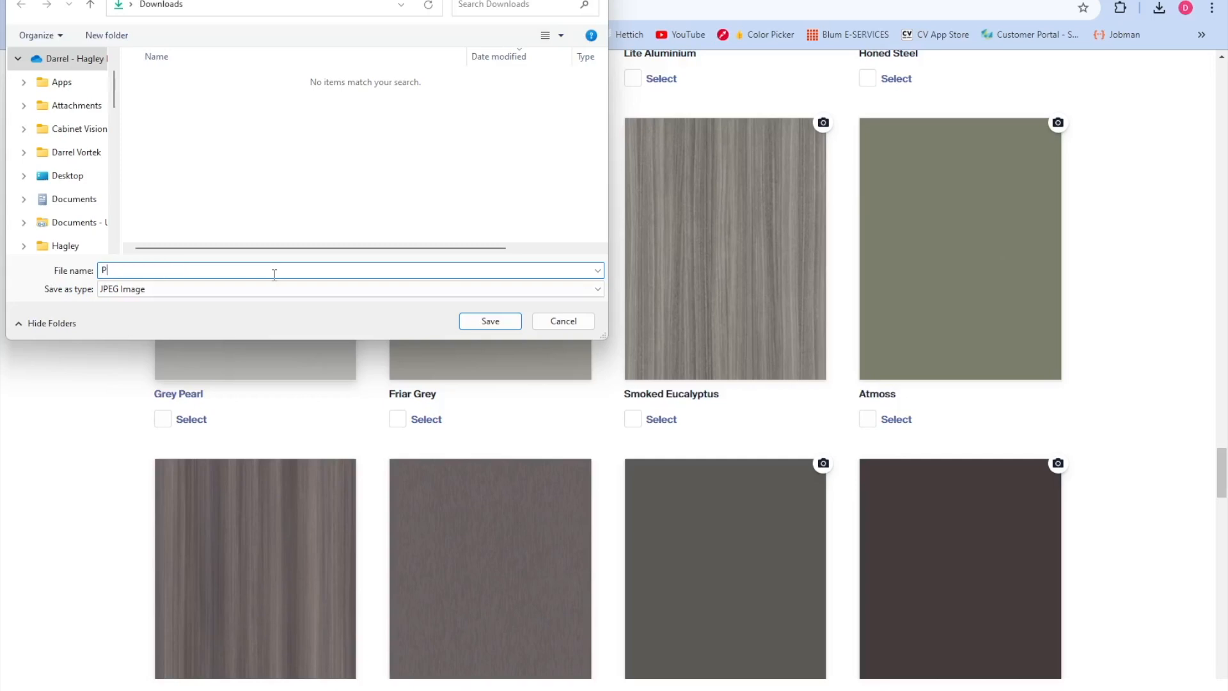
type(" Grey Pearl")
left_click(497, 323)
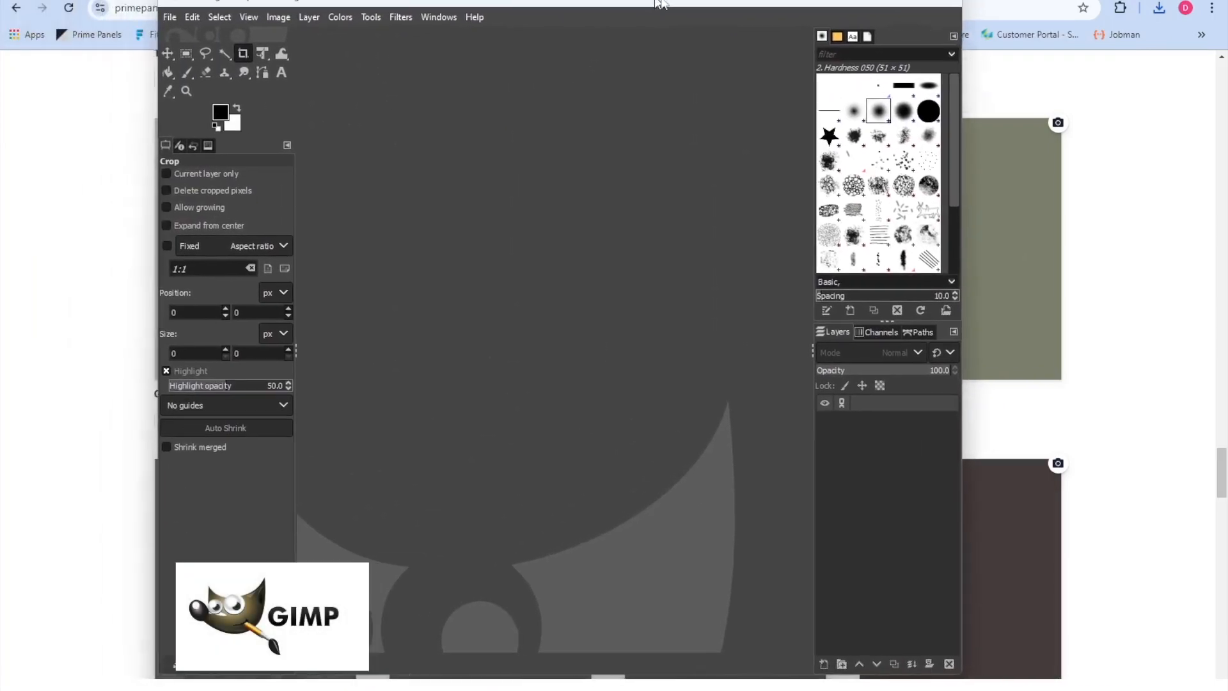
Switch to GIMP and open Prime Grey Pearl.jpg from the Downloads folder.
left_click(179, 17)
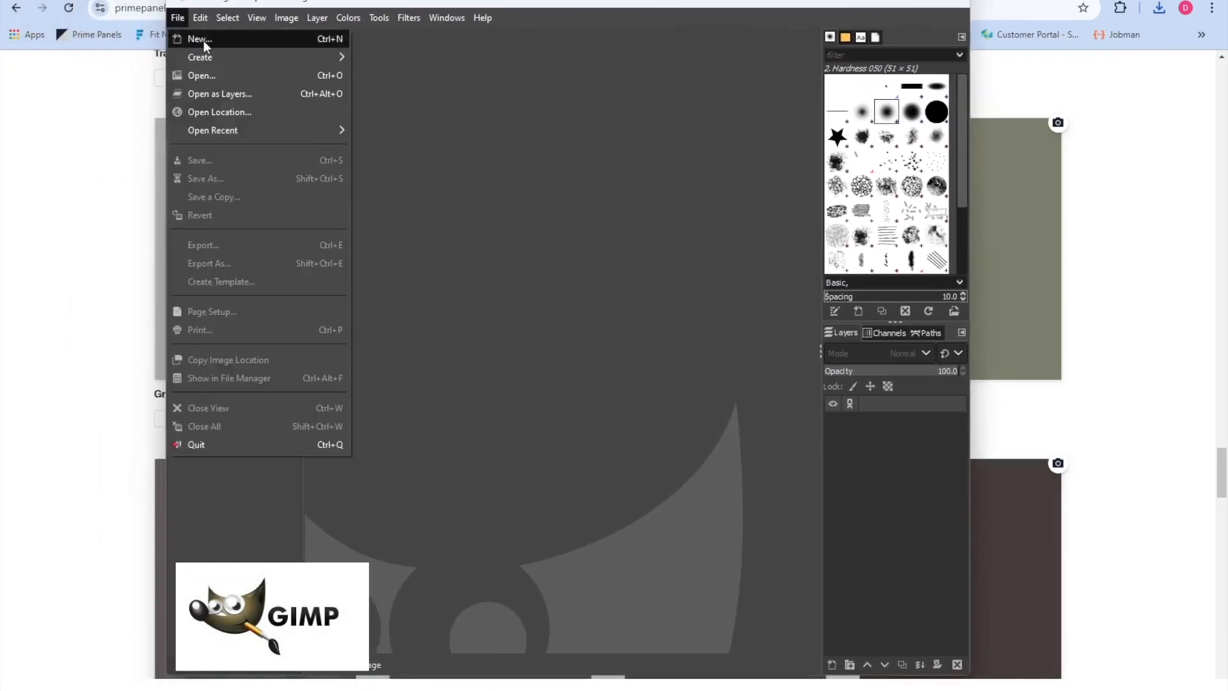
left_click(201, 77)
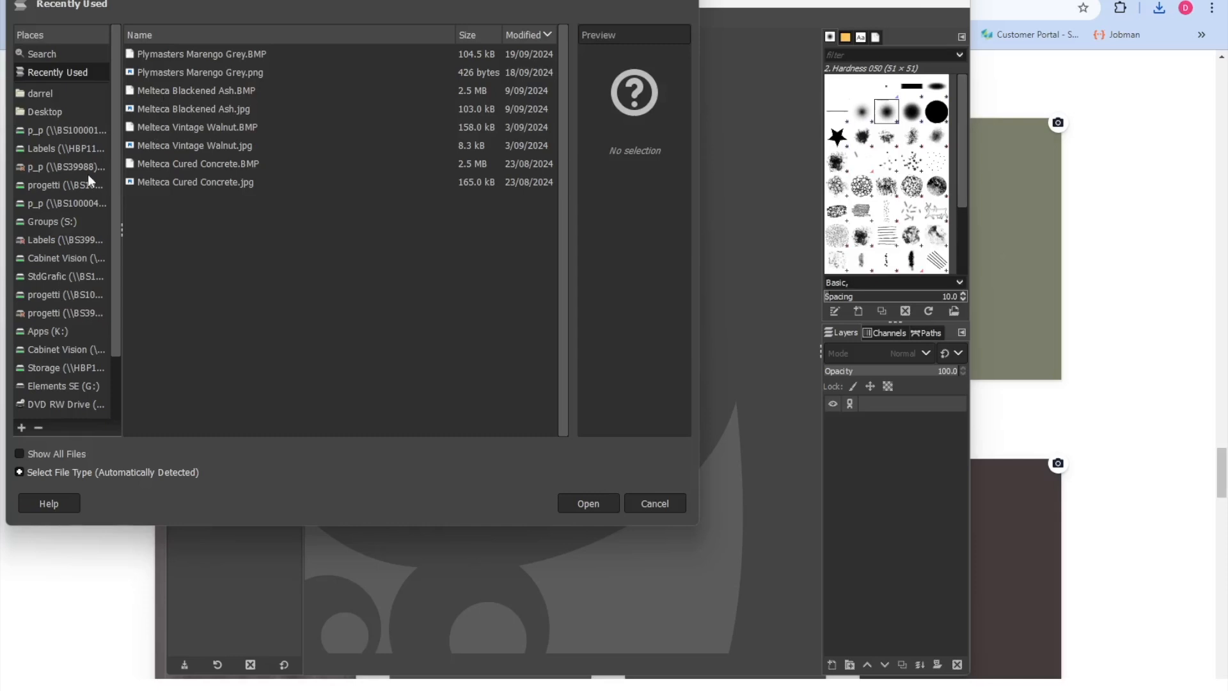
left_click(36, 93)
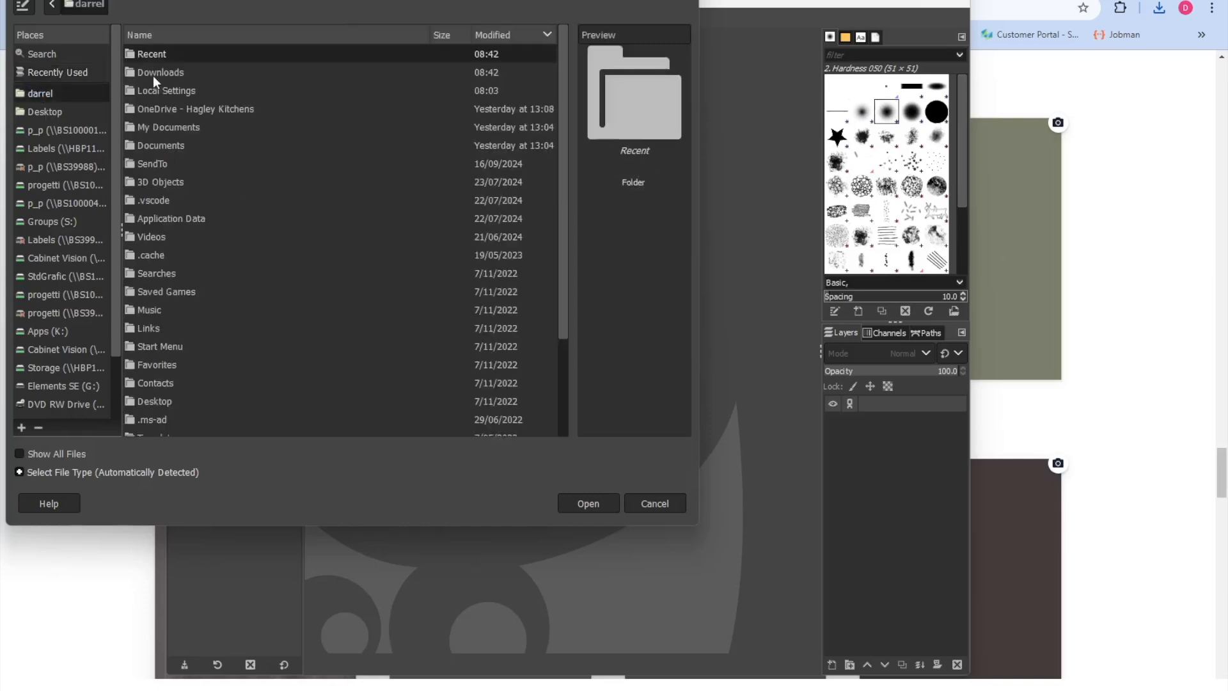
left_click(152, 74)
double_click(155, 73)
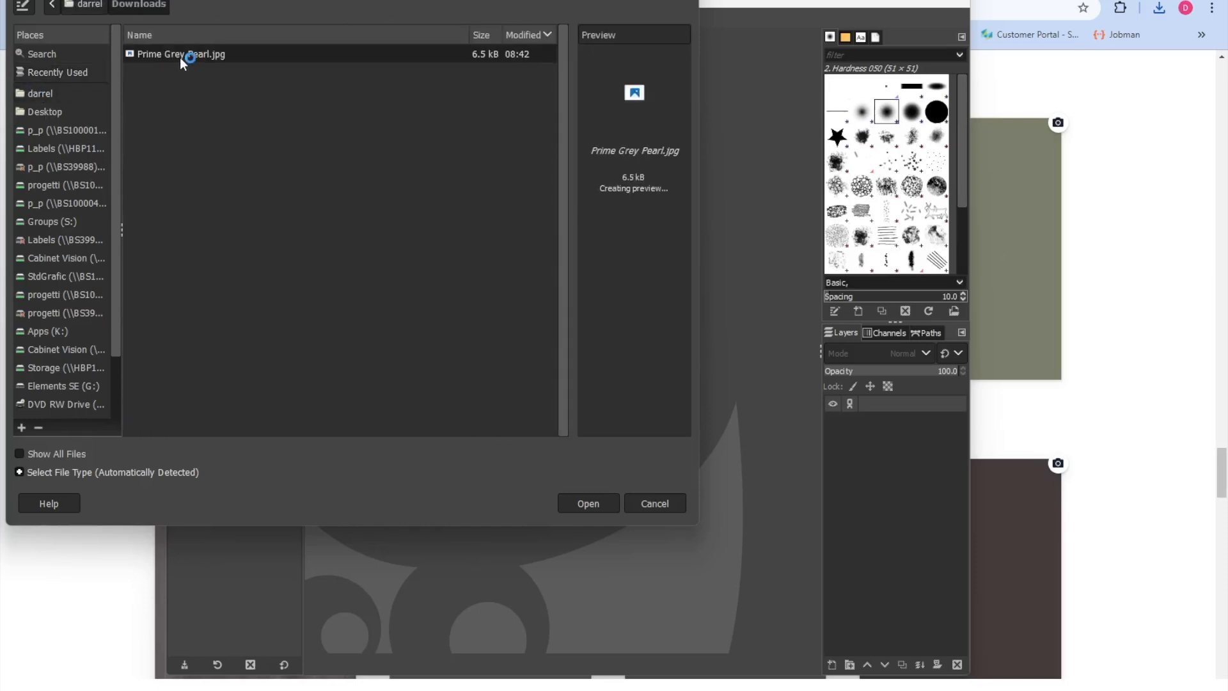
left_click(599, 504)
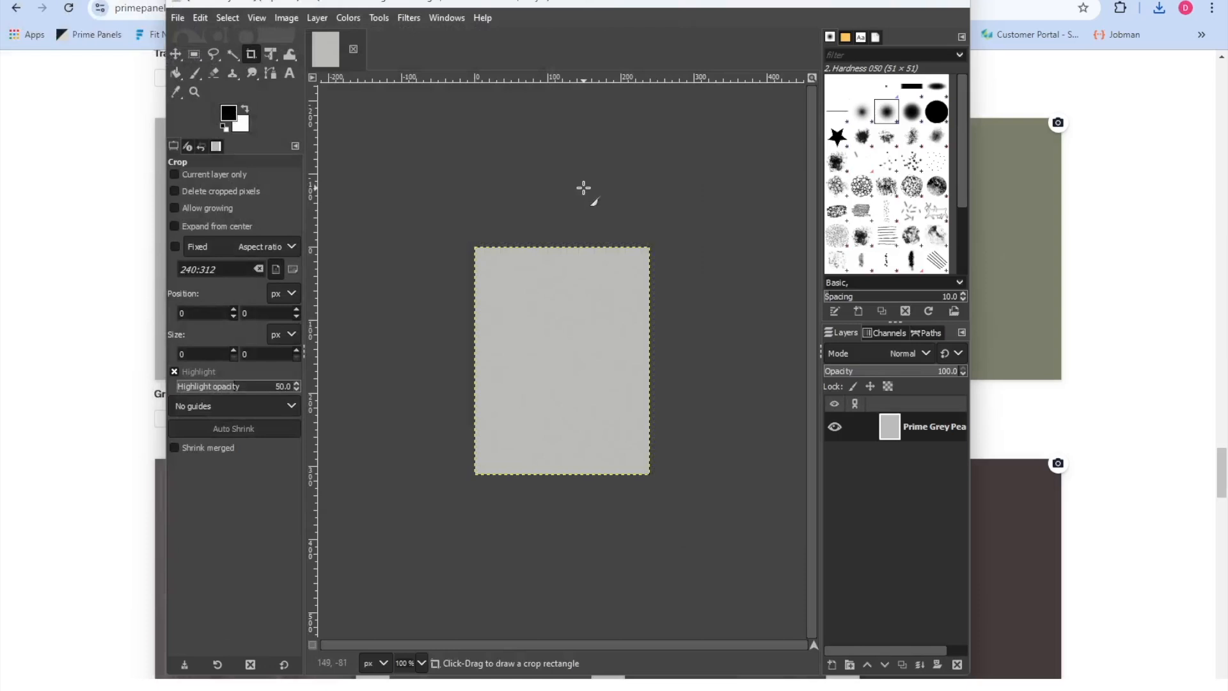
Export the image to the Downloads folder as Prime Grey Pearl.BMP with the default BMP options, and minimize GIMP.
left_click(177, 19)
mouse_move(201, 17)
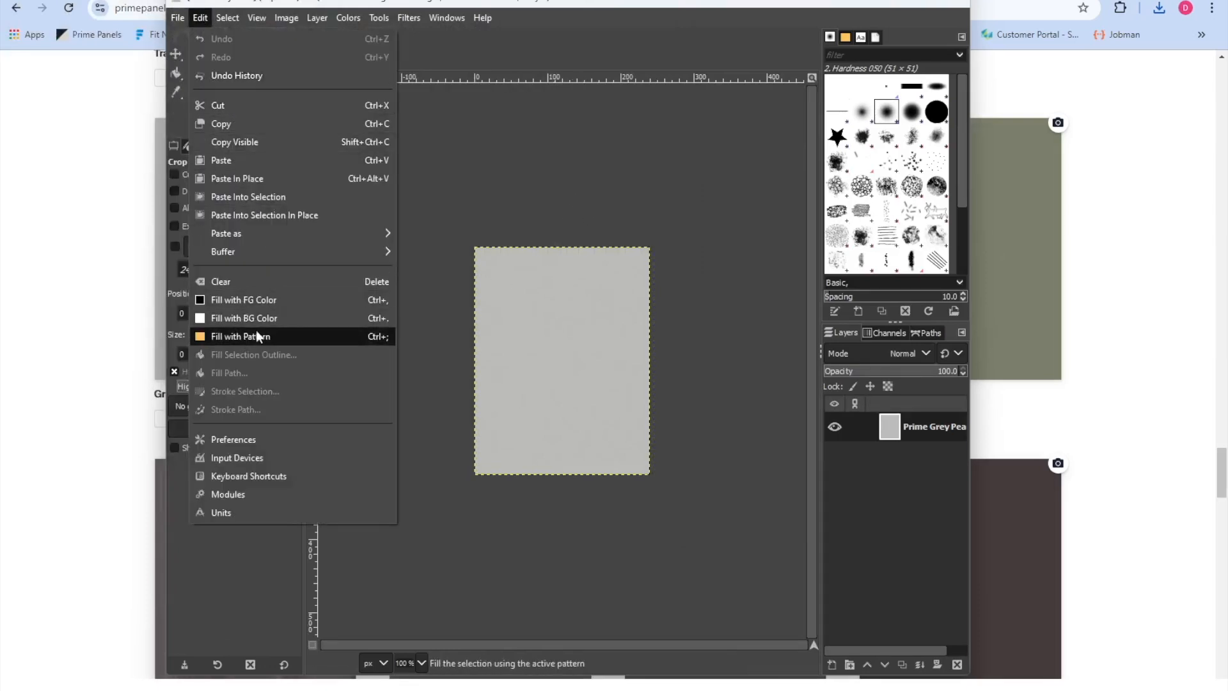
left_click(185, 23)
left_click(177, 18)
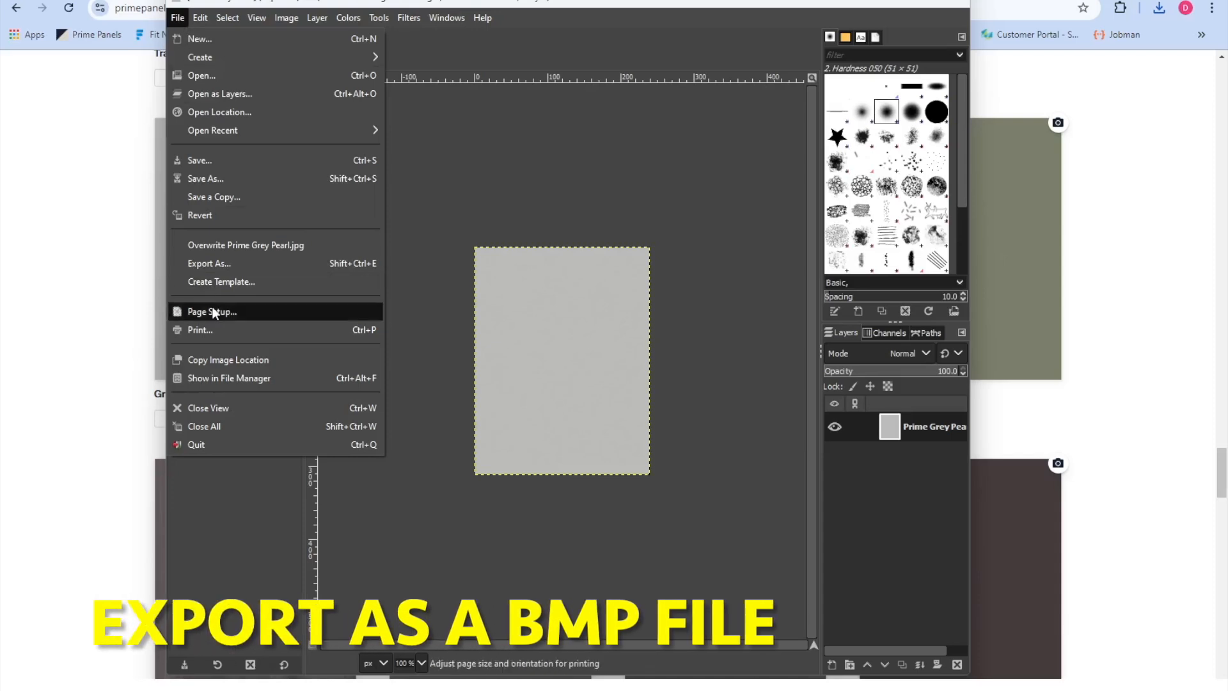
left_click(259, 268)
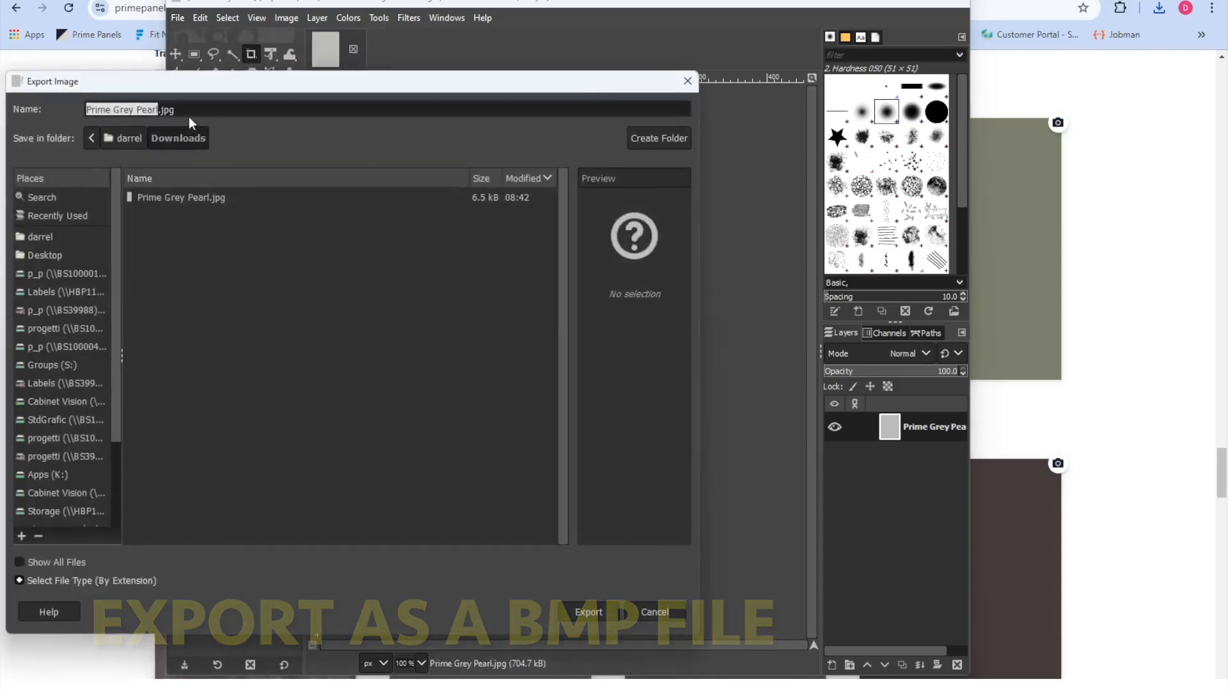
left_click(191, 112)
key("BackSpace")
key("BackSpace")
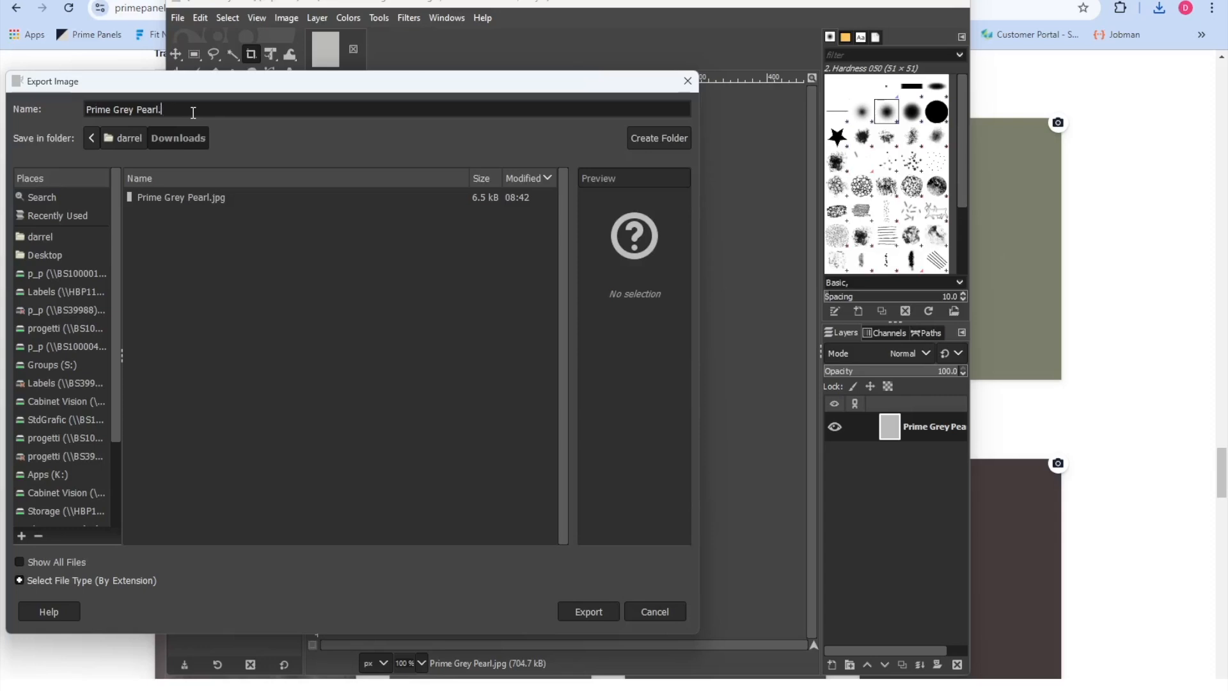
type("BMP")
left_click(588, 611)
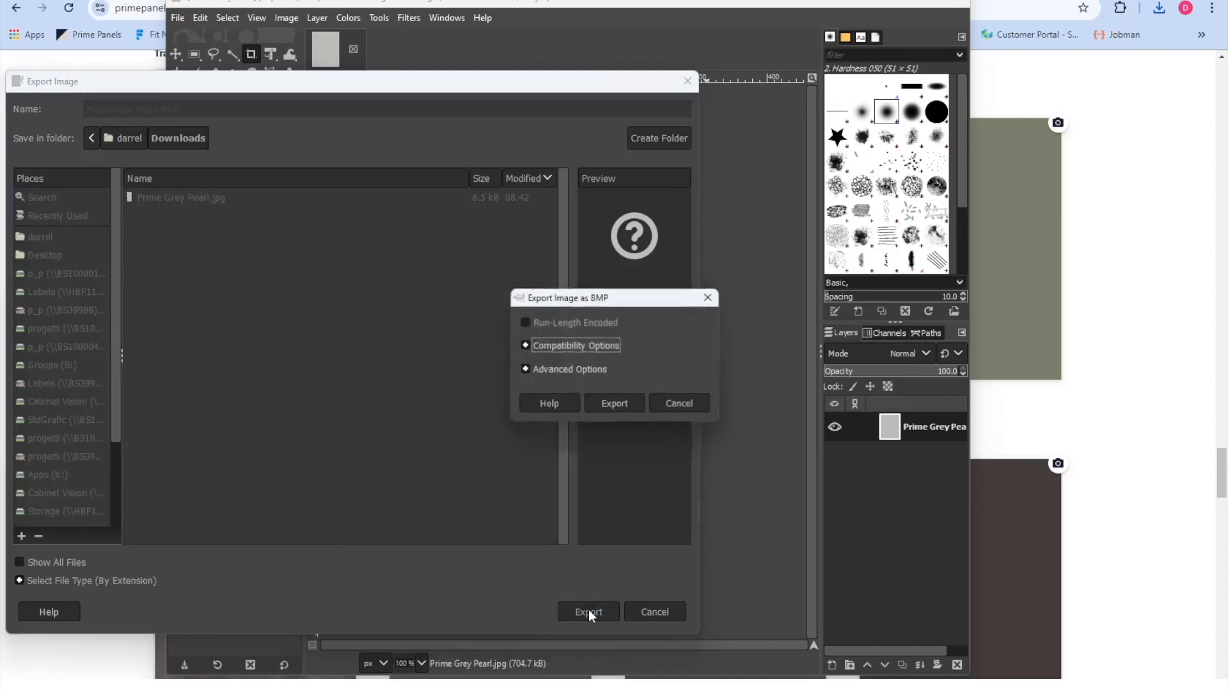
left_click(616, 405)
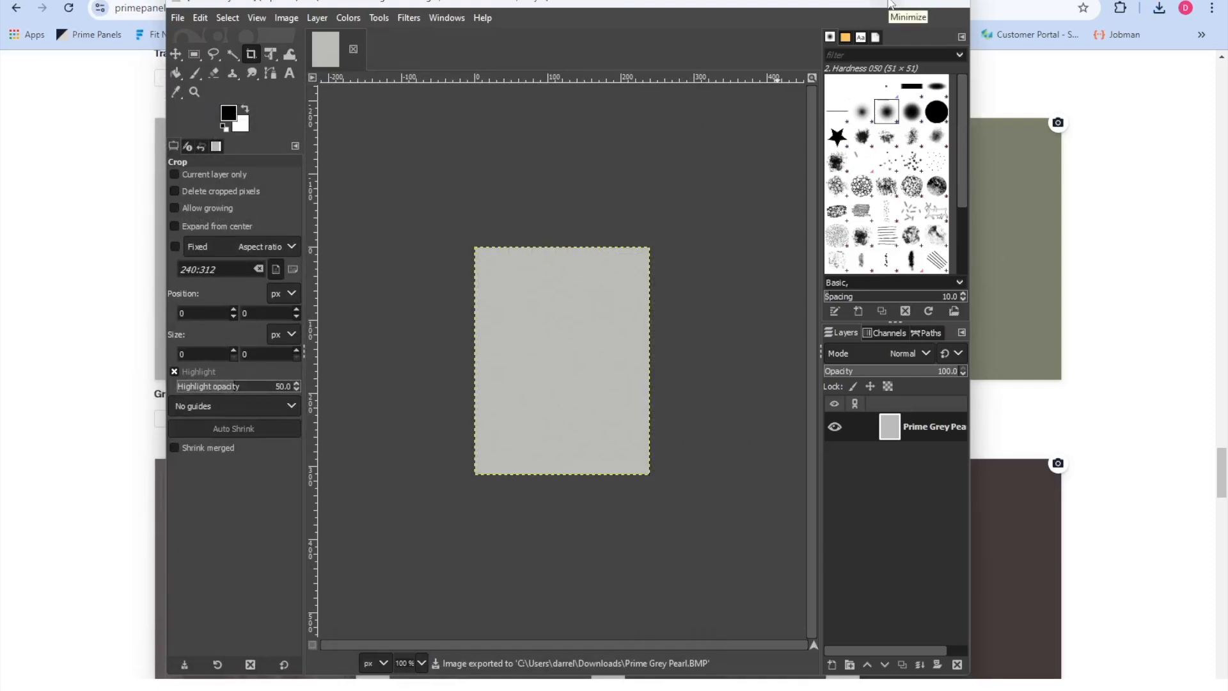
left_click(891, 4)
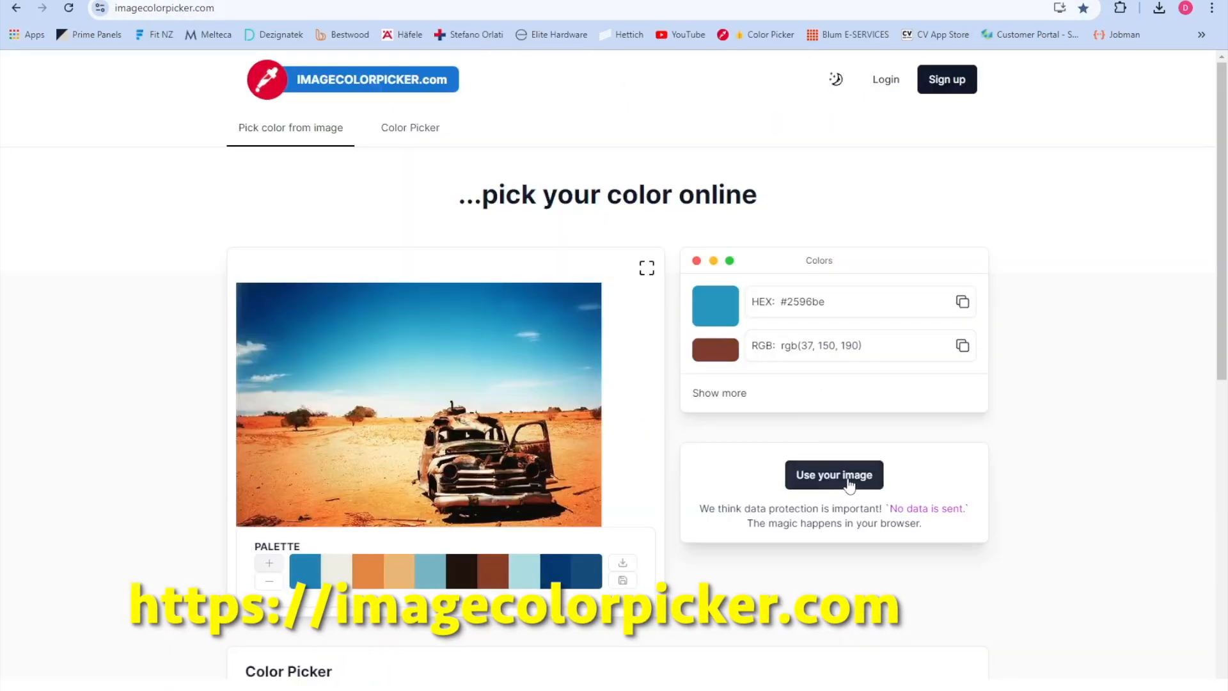
Load the Prime Grey Pearl BMP file into imagecolorpicker.com and pick the grey colour from its palette.
left_click(850, 484)
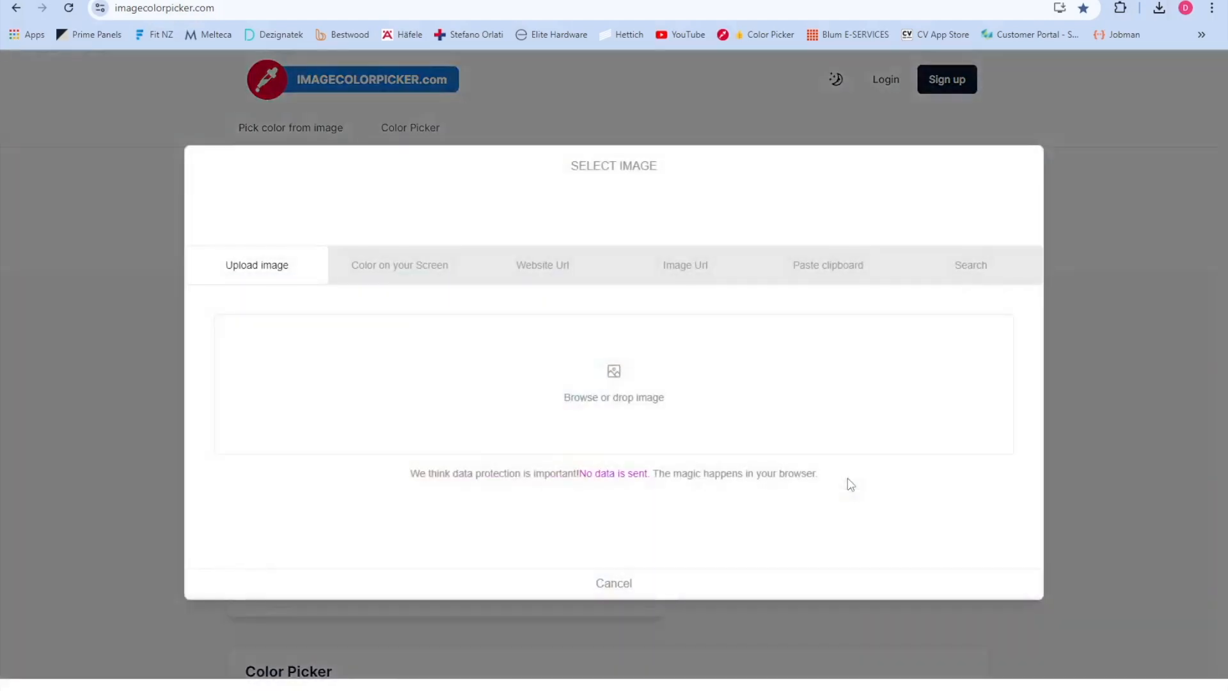
left_click(616, 374)
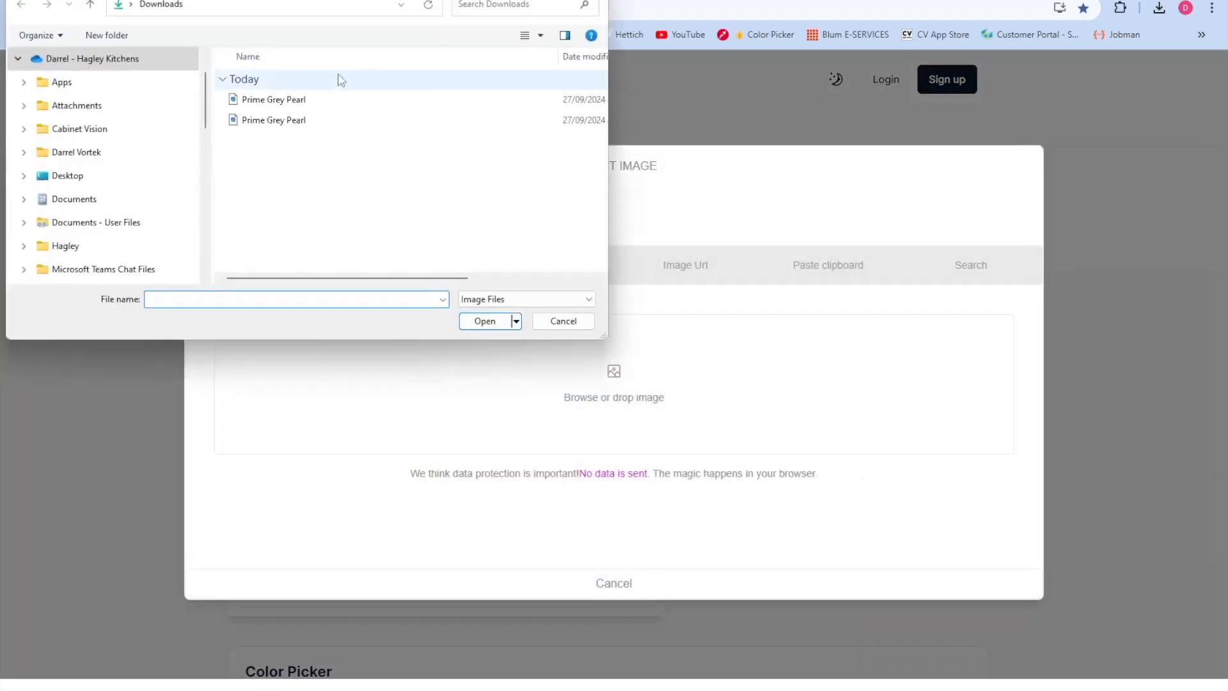
left_click_drag(453, 281, 551, 305)
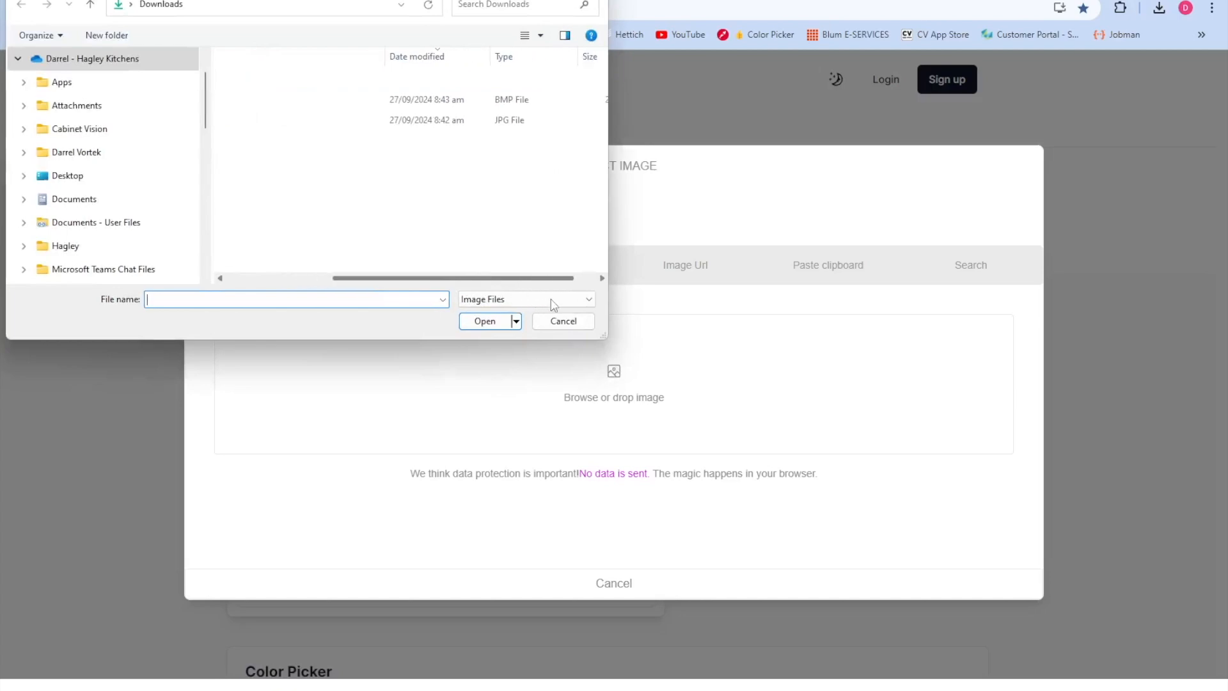
left_click(376, 102)
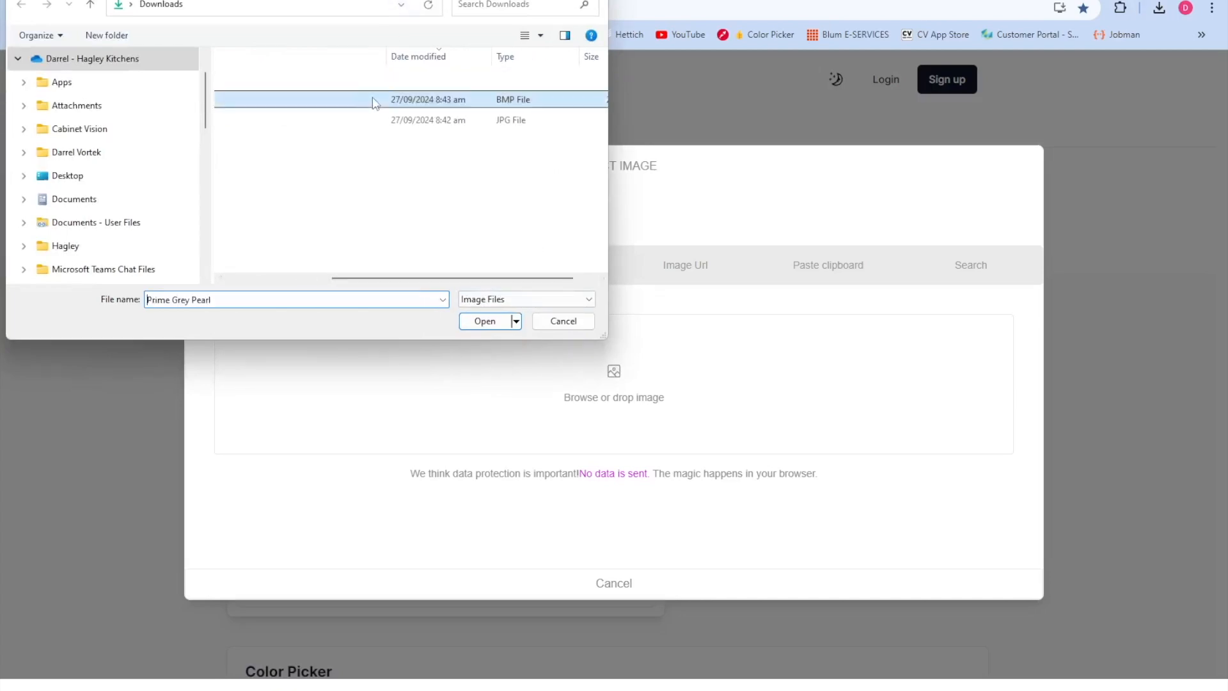
left_click(485, 322)
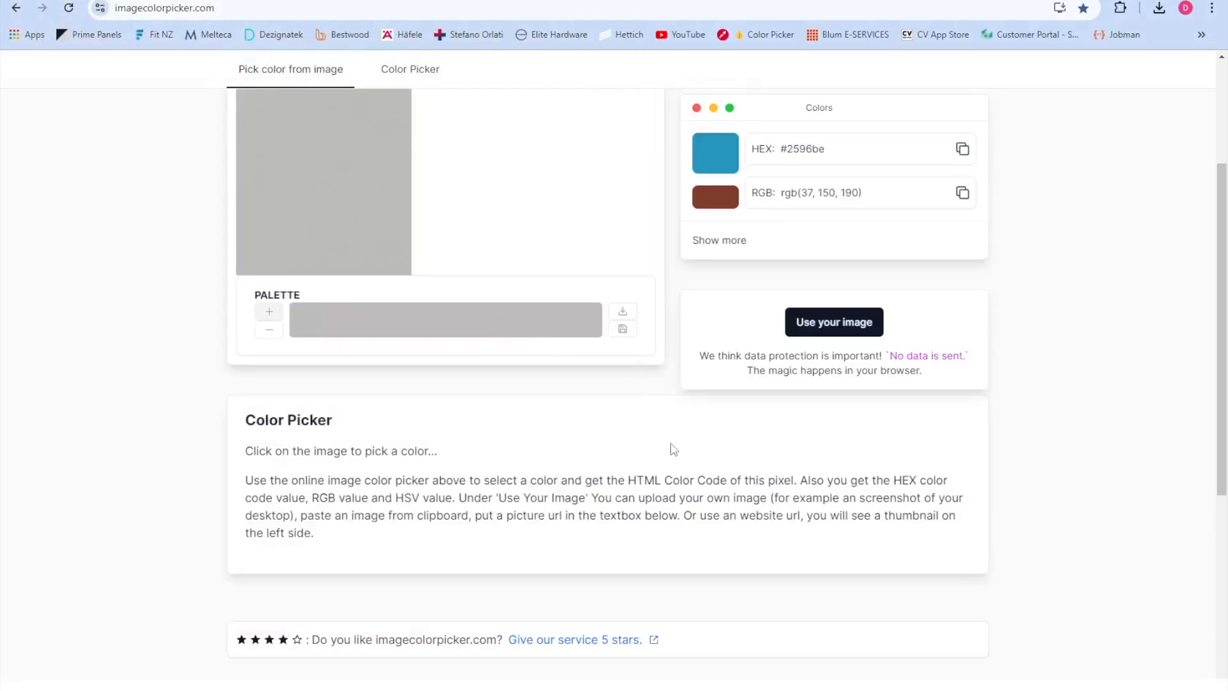
scroll(669, 447, "up", 3)
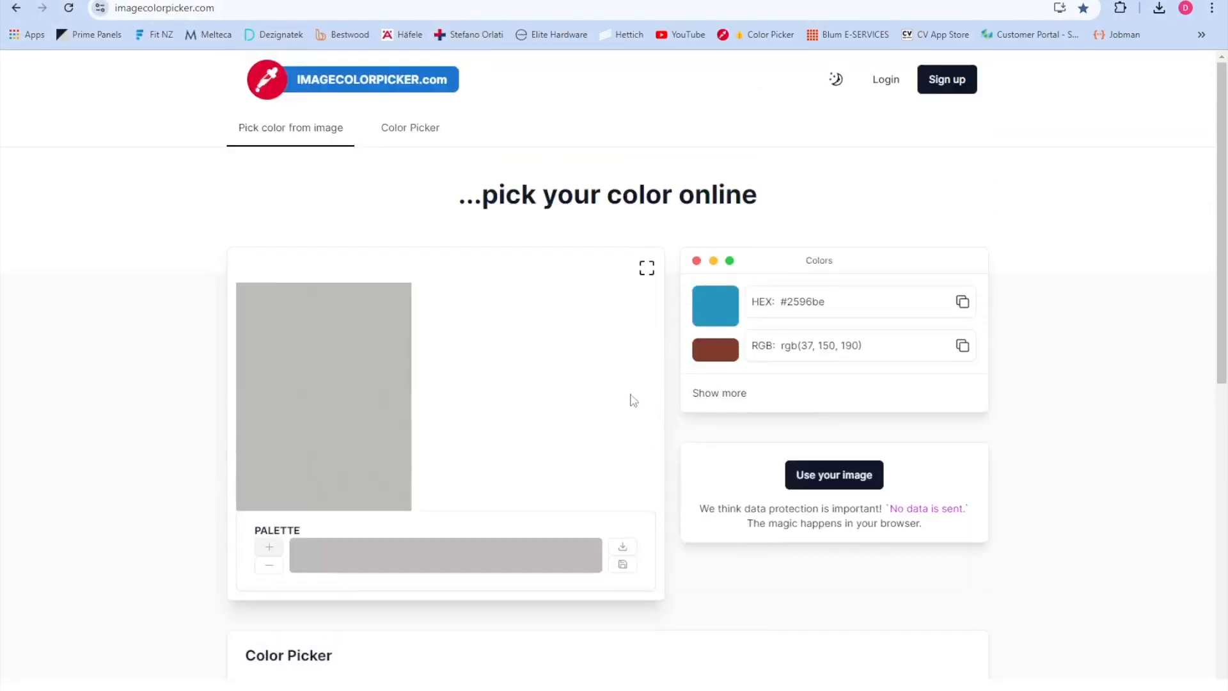
left_click(307, 555)
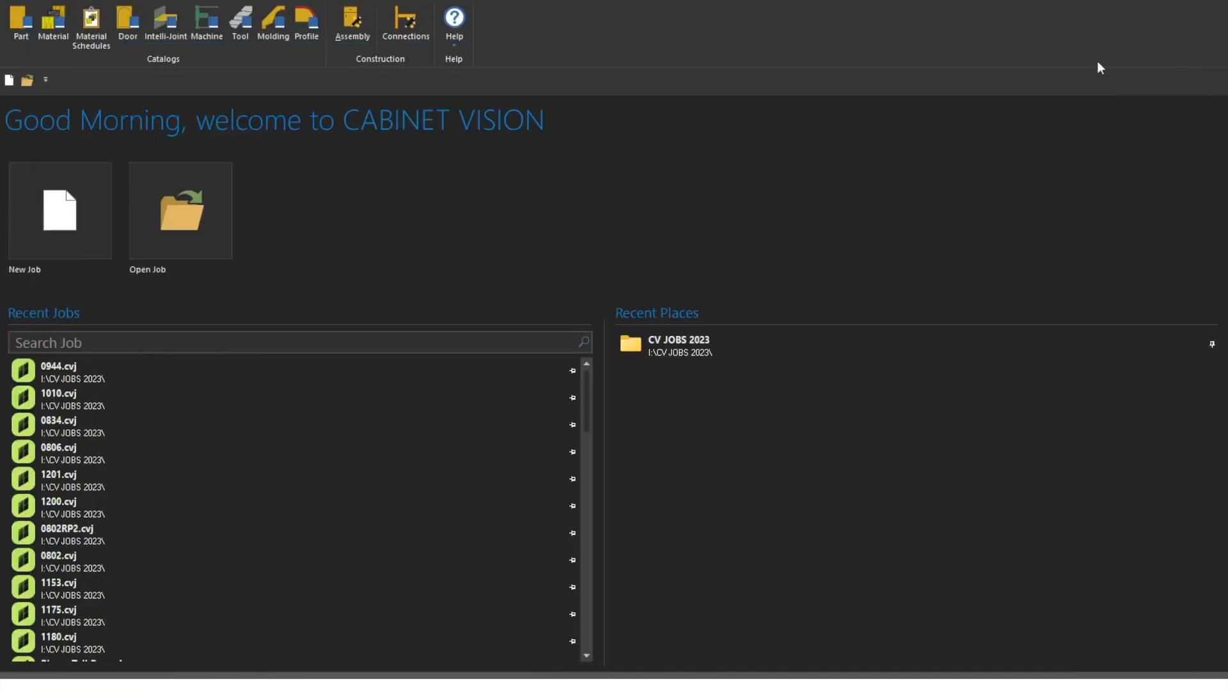
Switch to CABINET VISION, open the finishes of the material catalog and create a new finish.
left_click(58, 22)
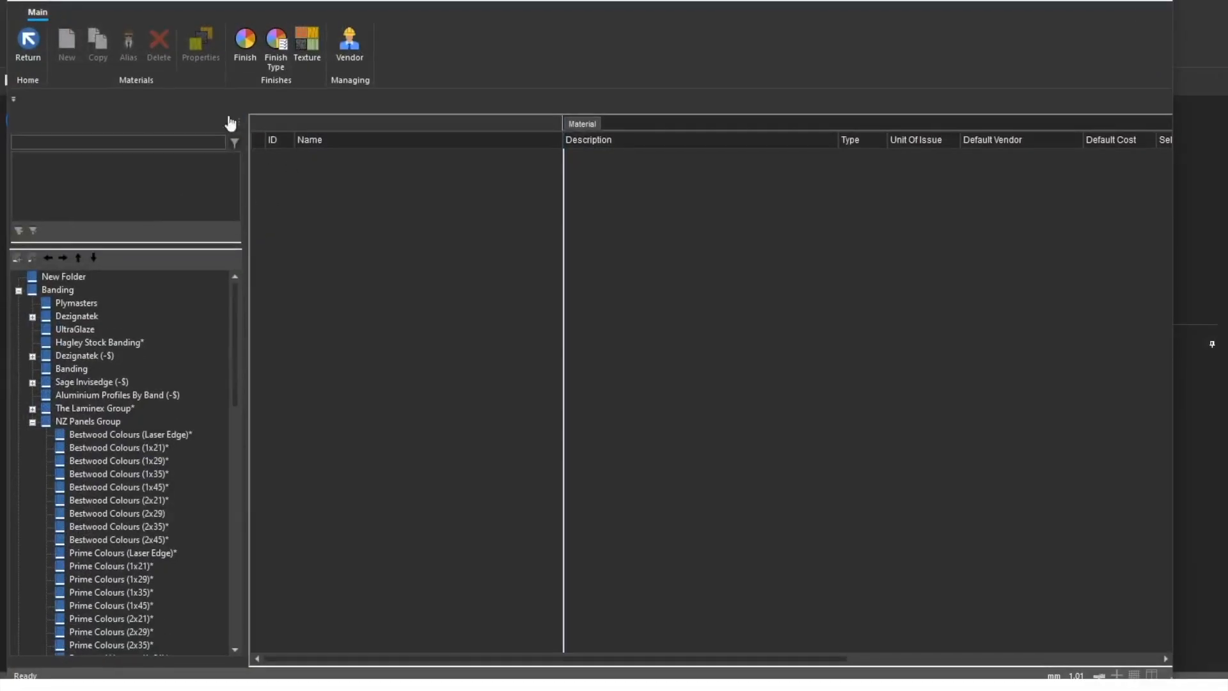
left_click(245, 45)
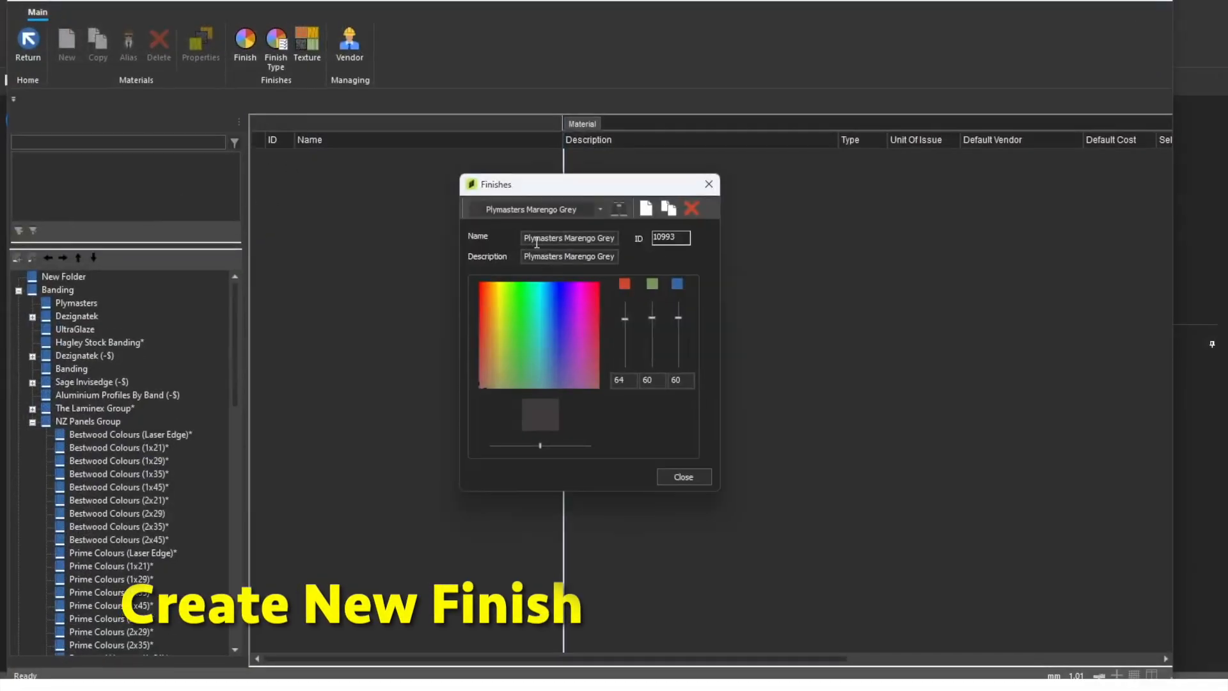
left_click(598, 208)
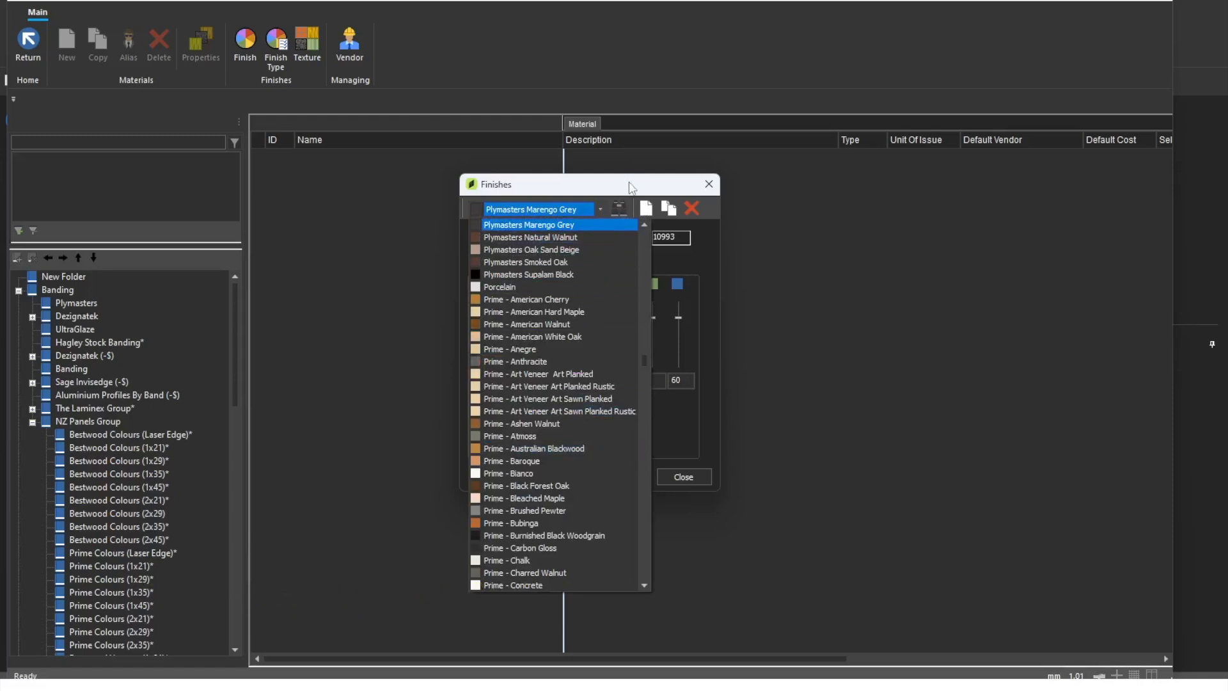
left_click(528, 225)
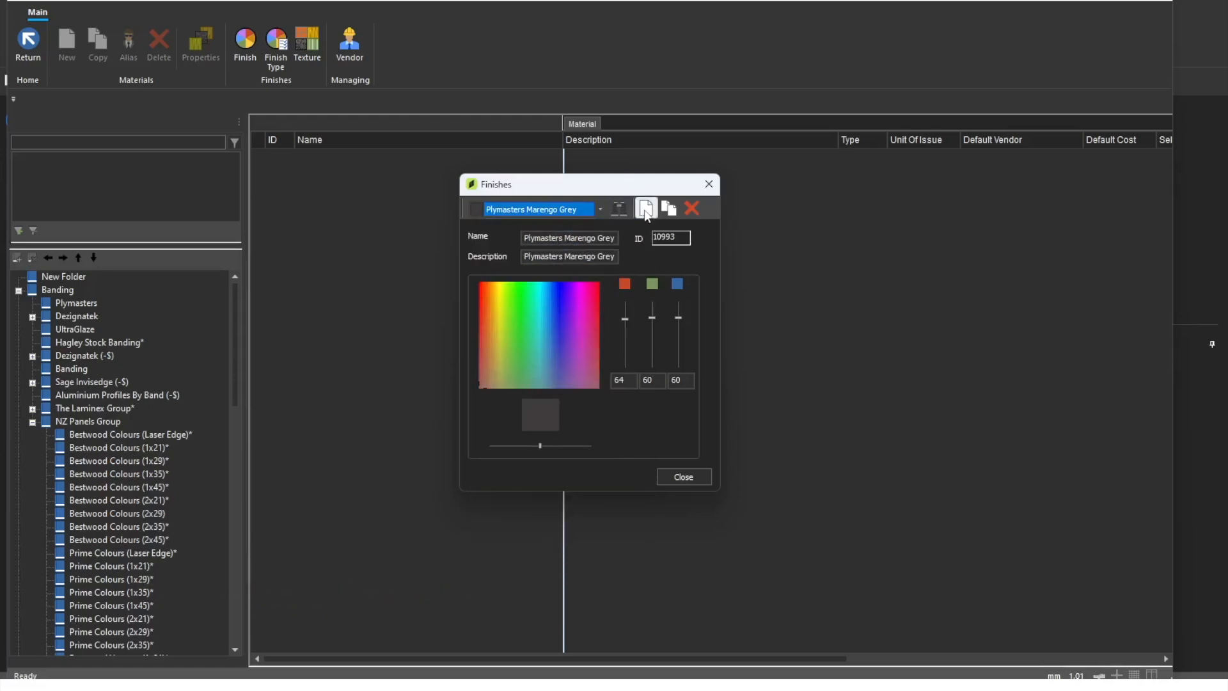
left_click(646, 209)
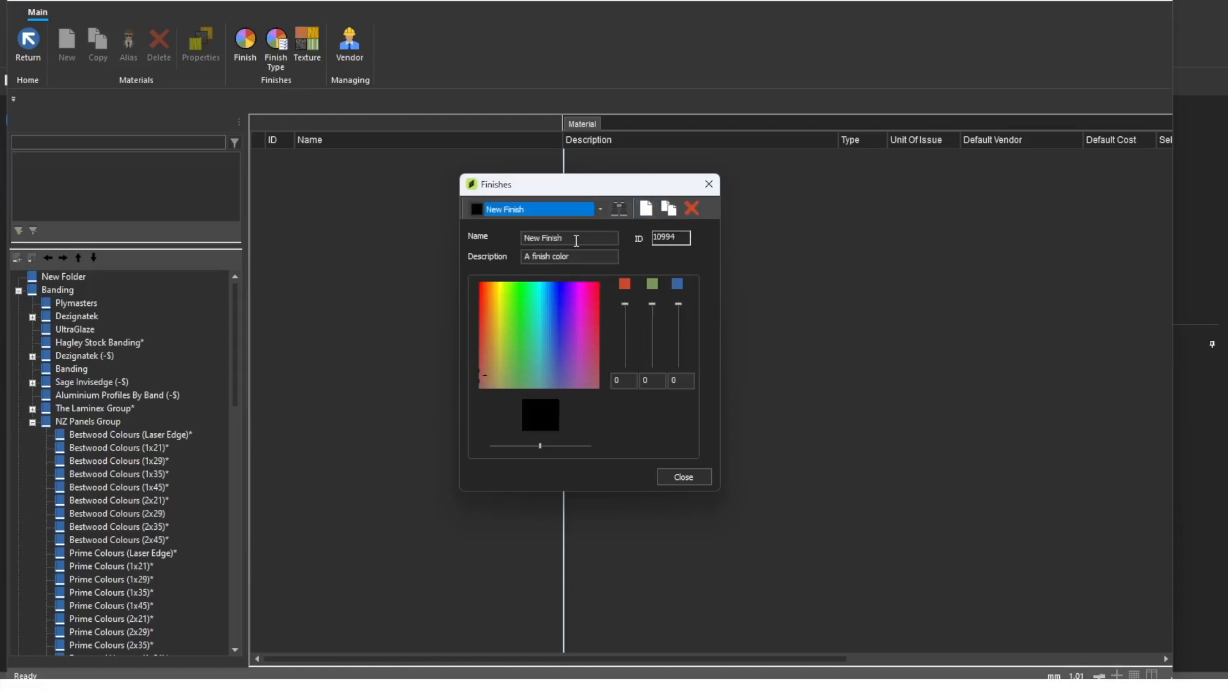
Set both the name and the description of the new finish to "Prime Grey Pearl".
left_click_drag(576, 240, 460, 247)
type("Prime Grey Pearl")
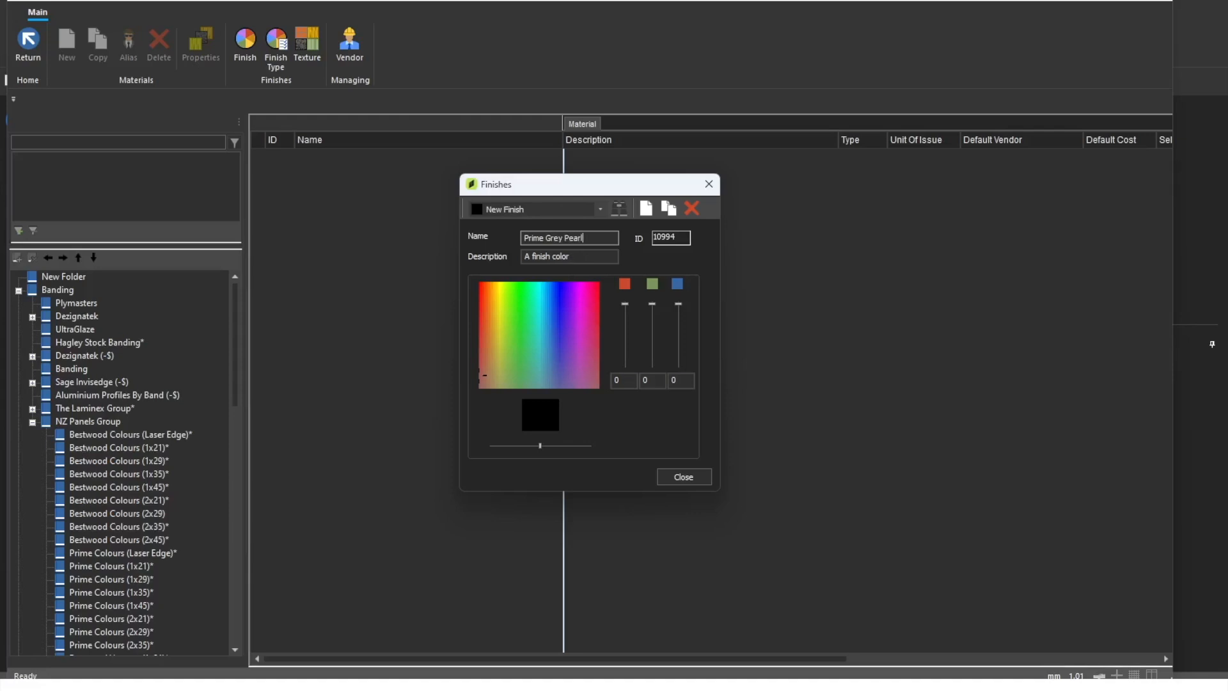
left_click_drag(592, 257, 461, 276)
type("Prime Grey Pearl")
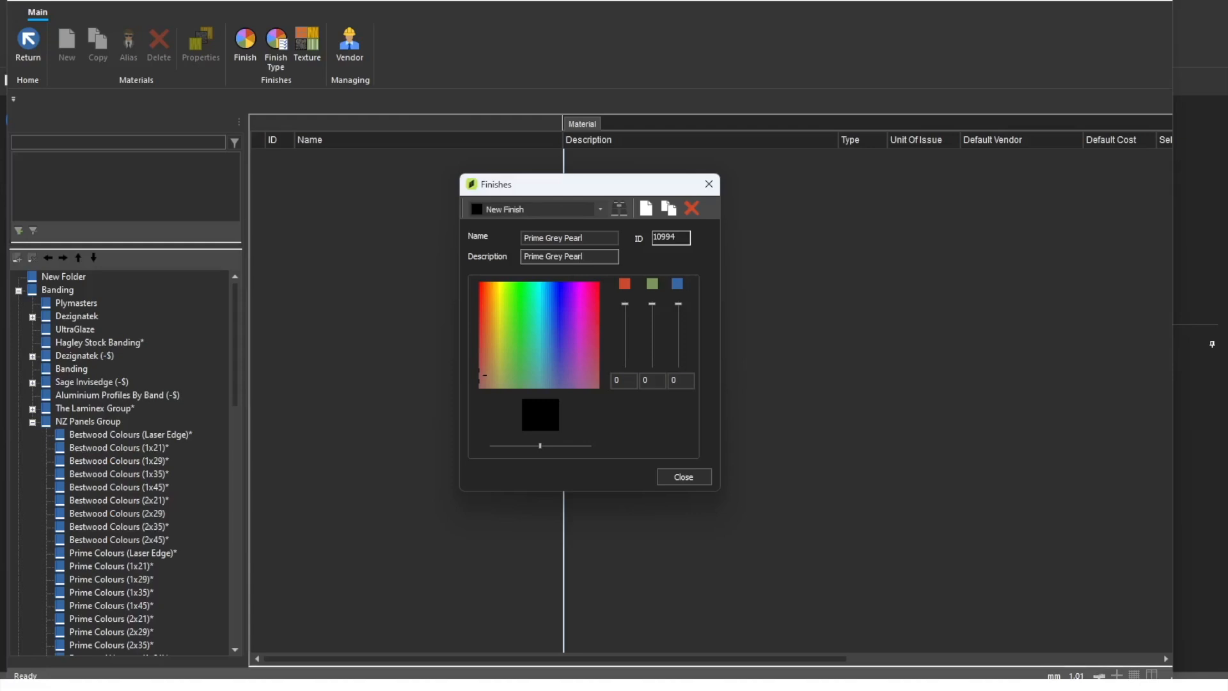
Set the finish's RGB colour to 188, 188, 188 and close the finishes dialog.
left_click(624, 382)
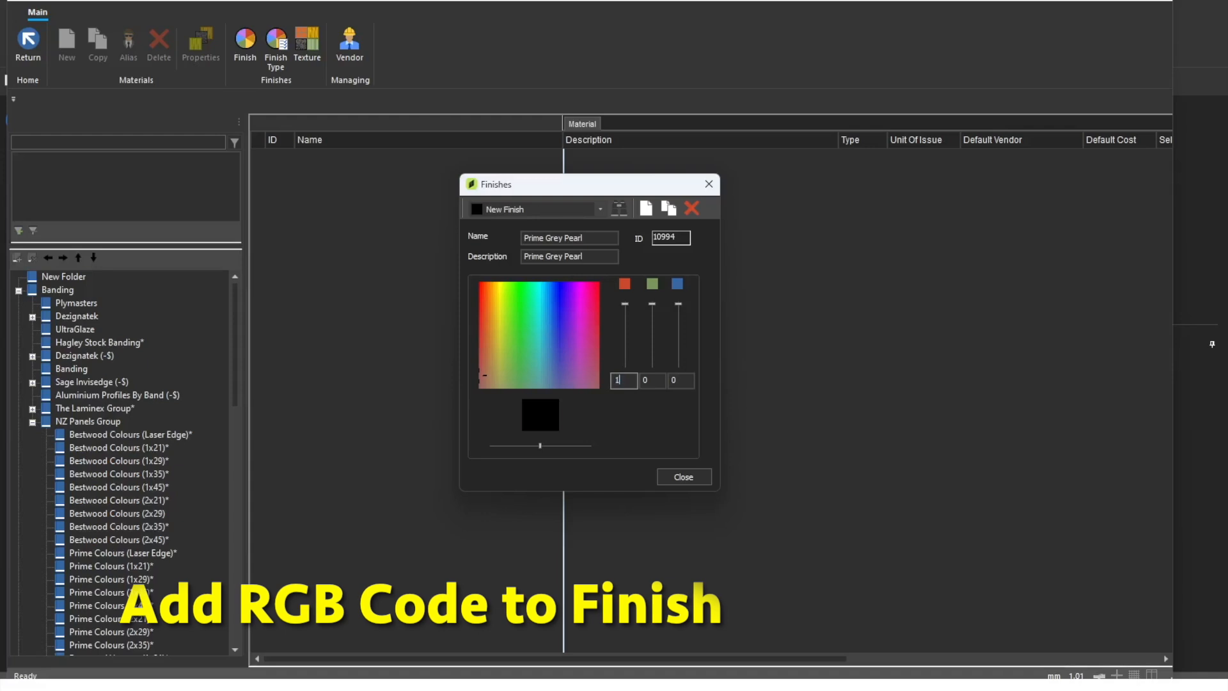
type("188")
key("Tab")
type("188")
key("Tab")
type("188")
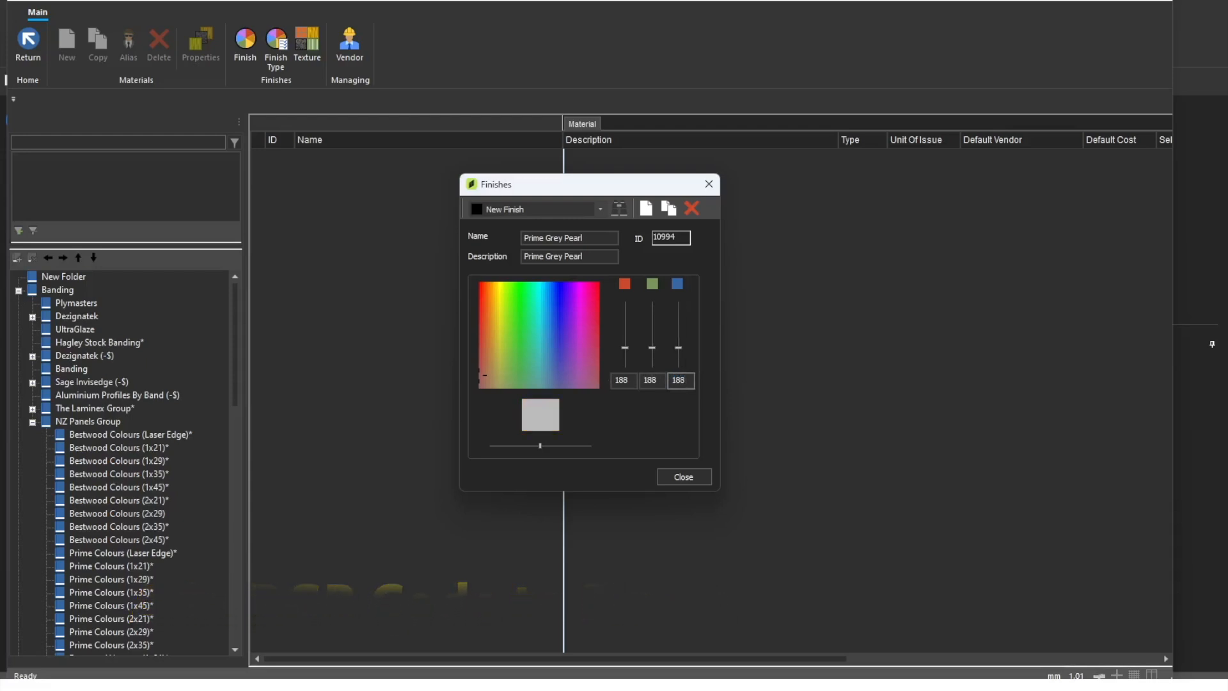
left_click(692, 478)
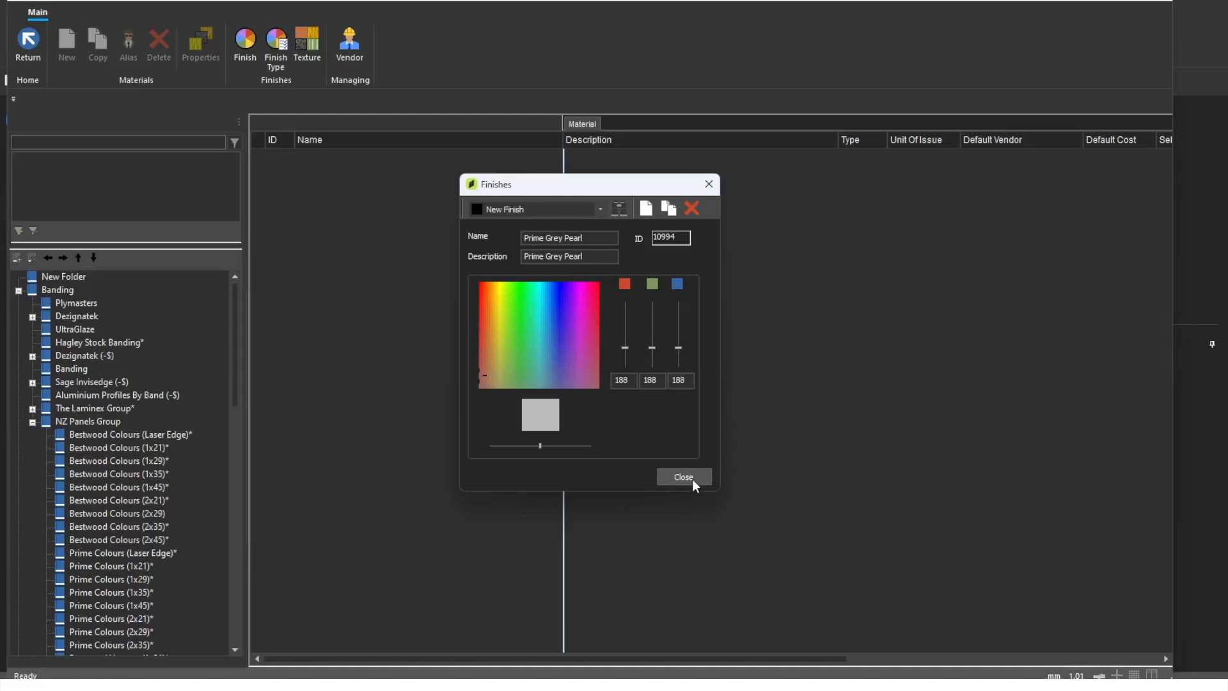
left_click(590, 373)
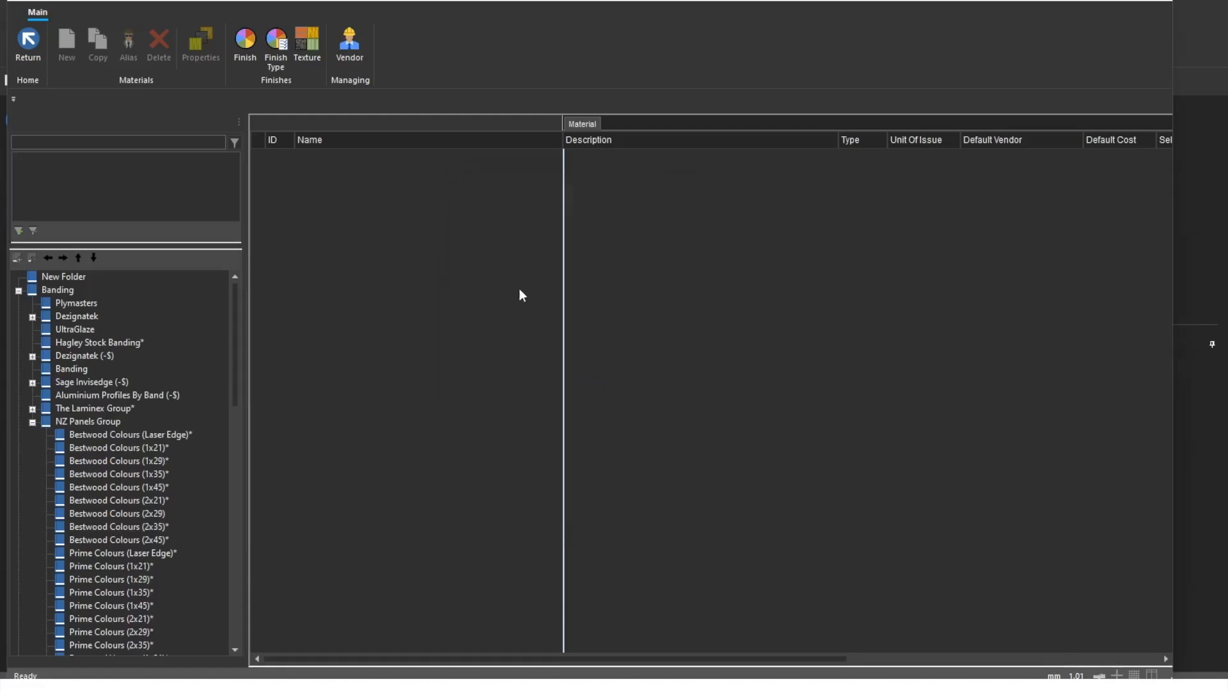
Reopen the finishes, select the Prime Grey Pearl finish, rename it "Prime - Grey Pearl" and close the dialog.
left_click(250, 58)
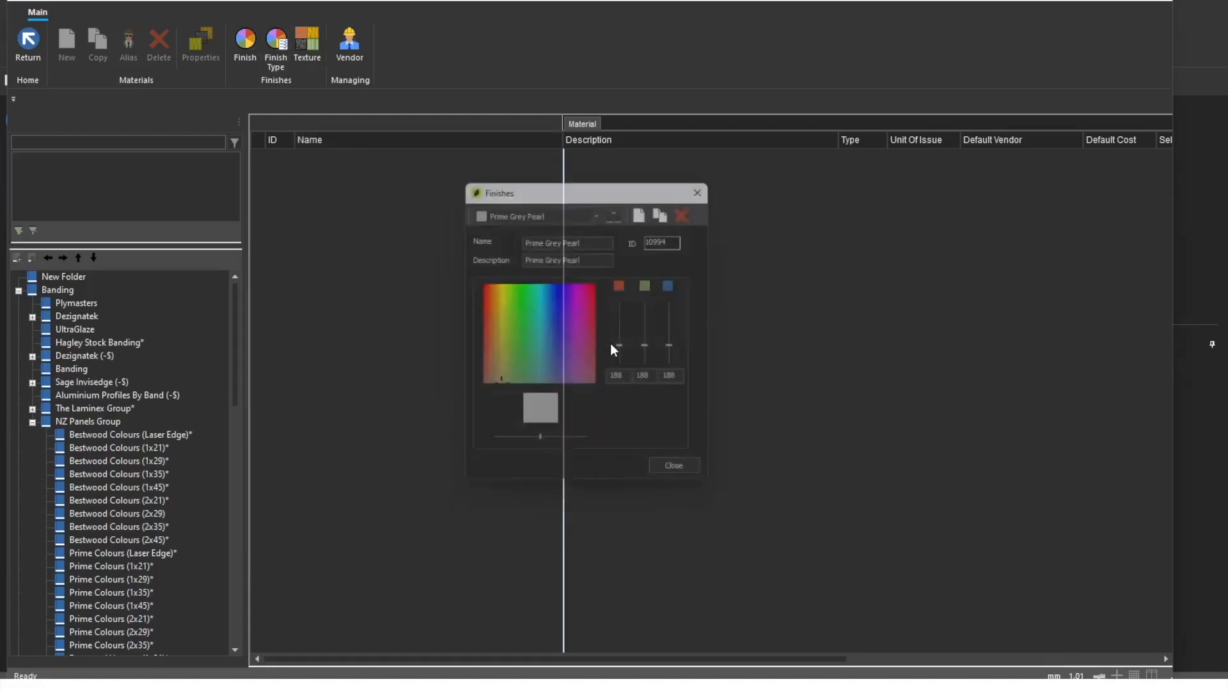
left_click(601, 208)
scroll(595, 384, "up", 2)
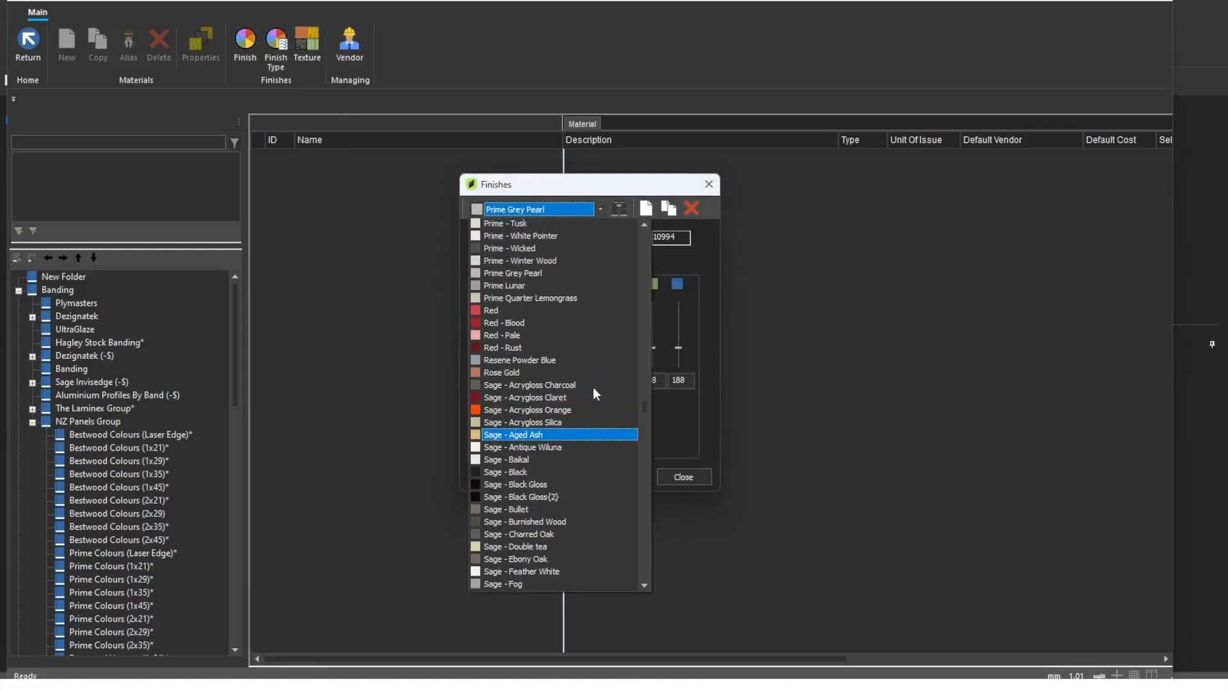
scroll(593, 387, "up", 2)
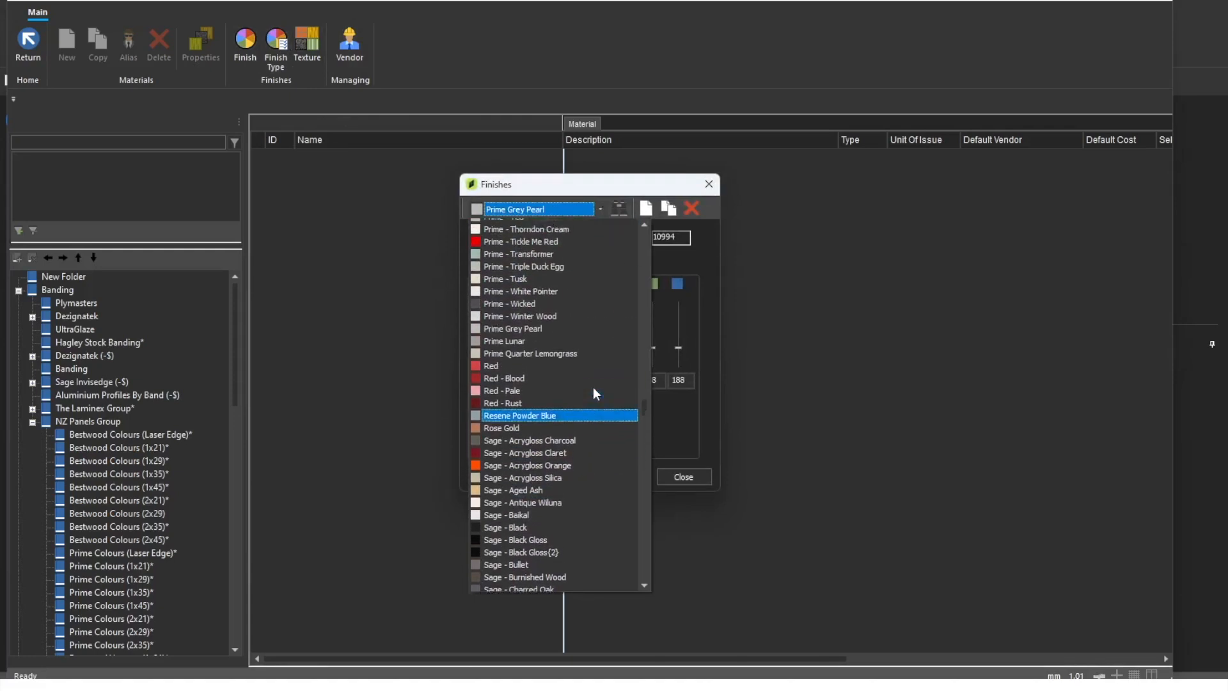
left_click(501, 337)
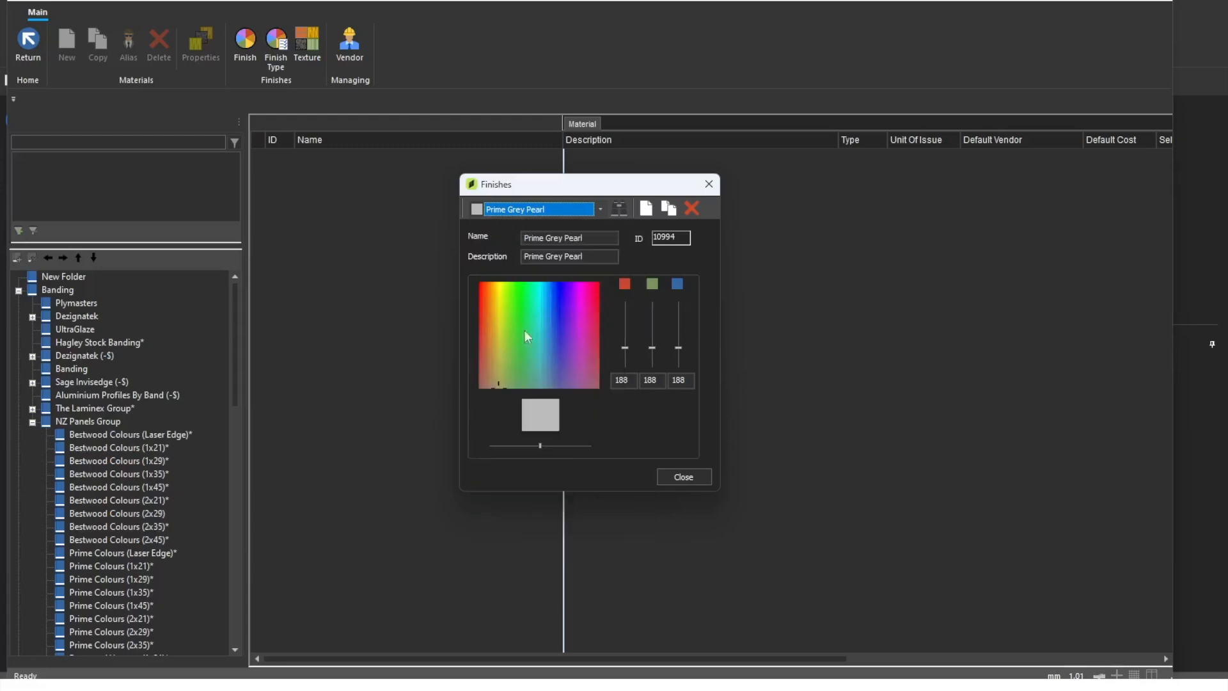
left_click(550, 238)
type("-")
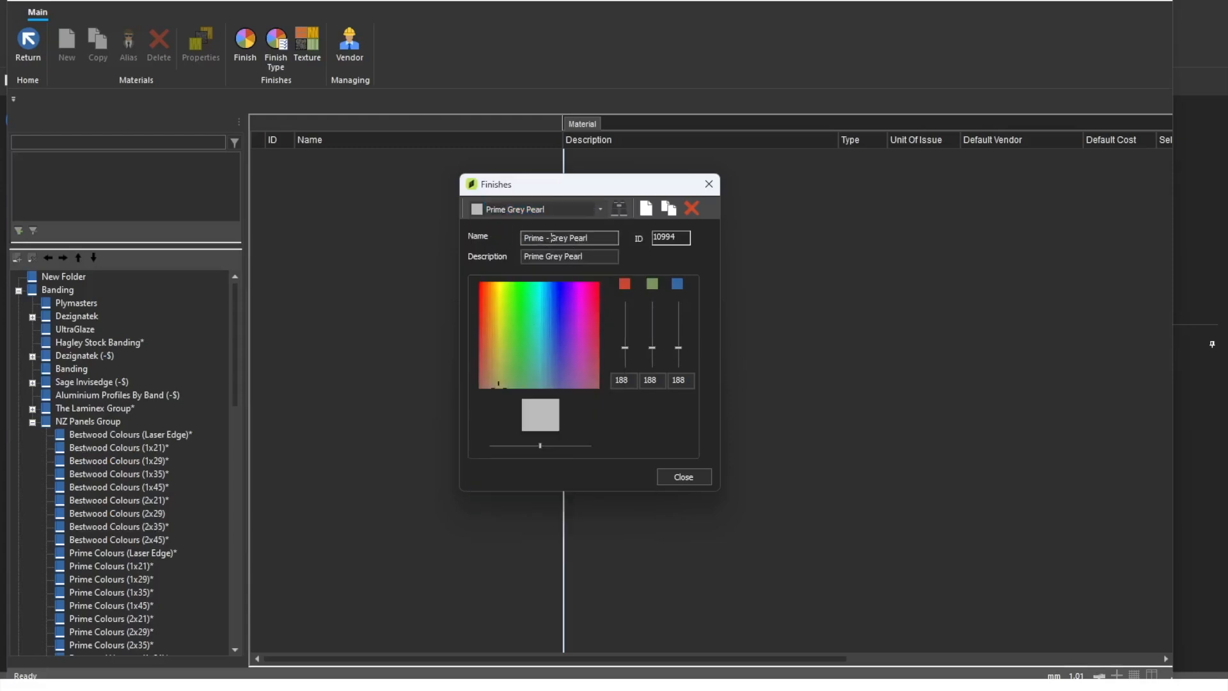
left_click(681, 479)
left_click(577, 386)
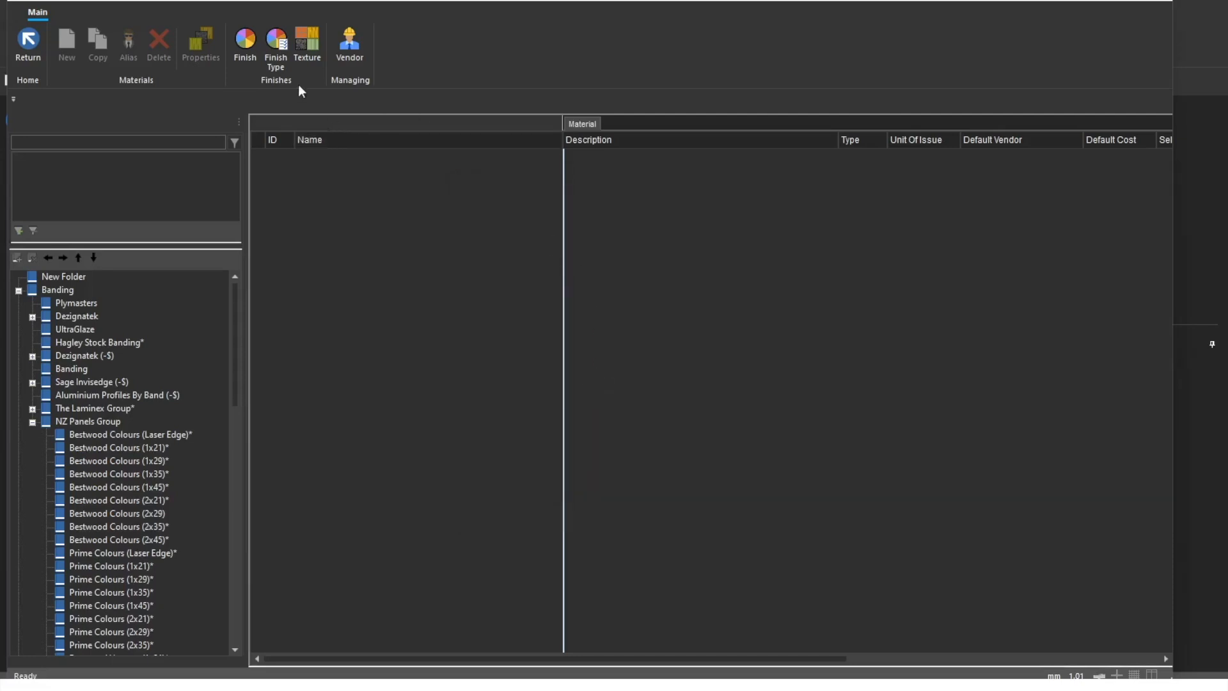
Check where "Prime - Grey Pearl" sits in the finishes list and review its settings.
left_click(240, 52)
left_click(596, 211)
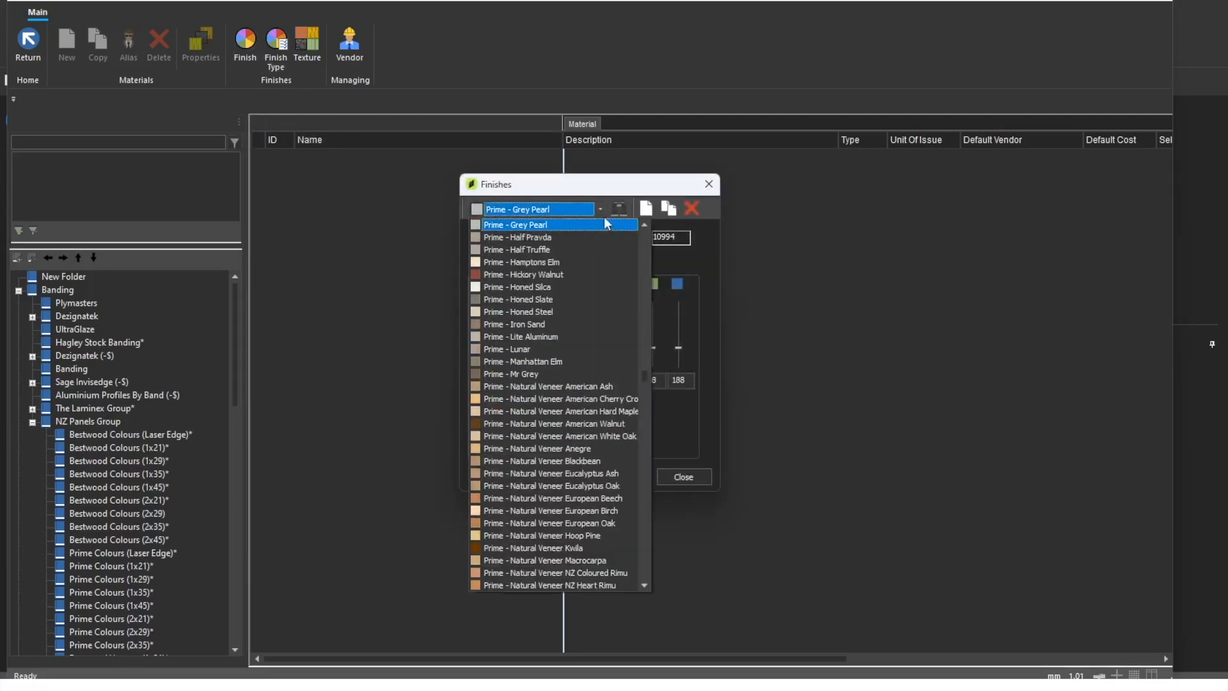
left_click(547, 226)
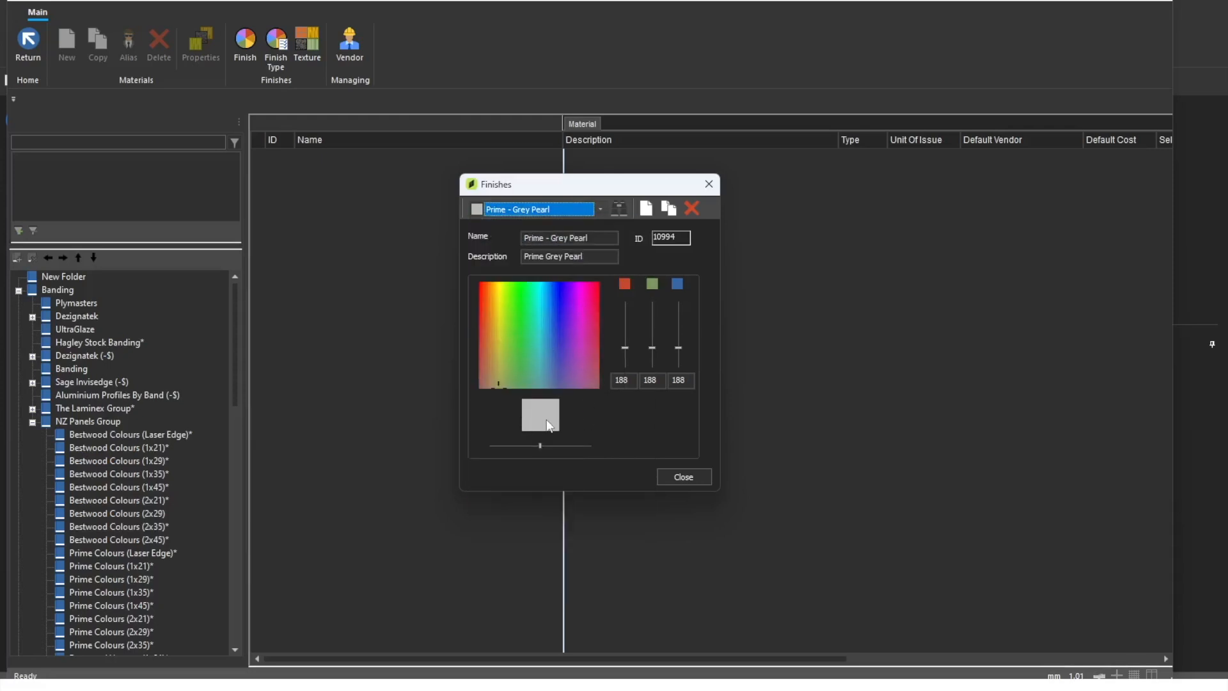
left_click(690, 477)
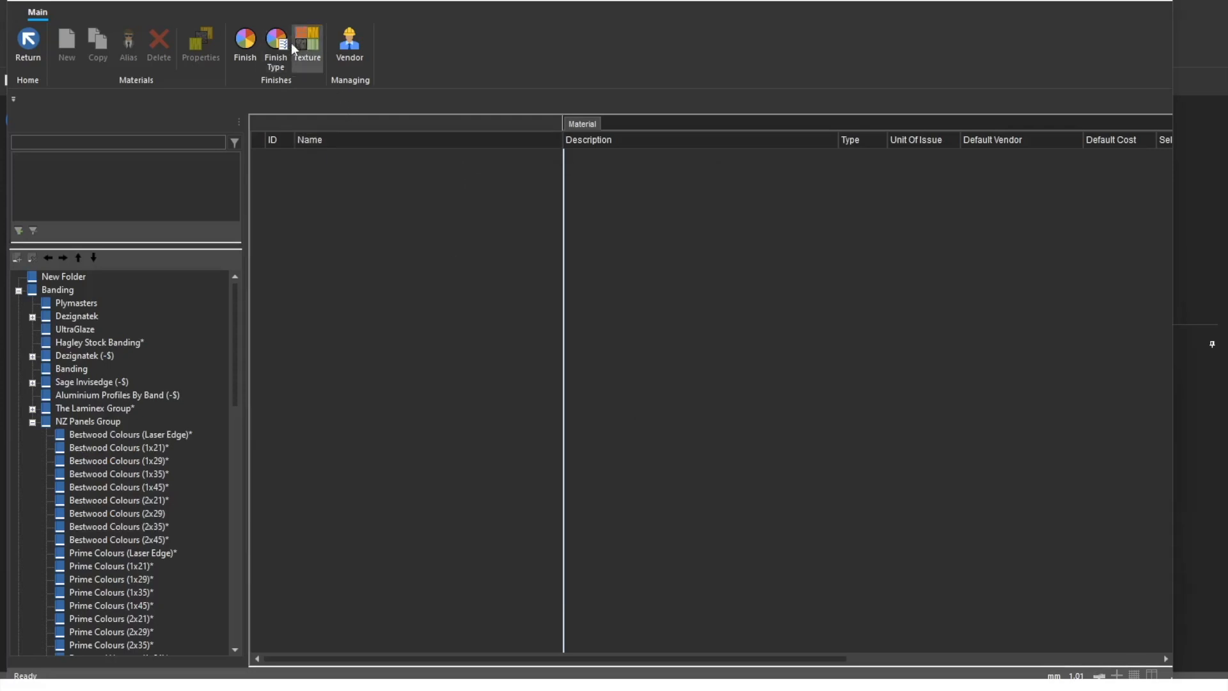
Start a new texture import in the Prime Melamine folder of the NZ Panels Group in the Texture Manager.
left_click(318, 53)
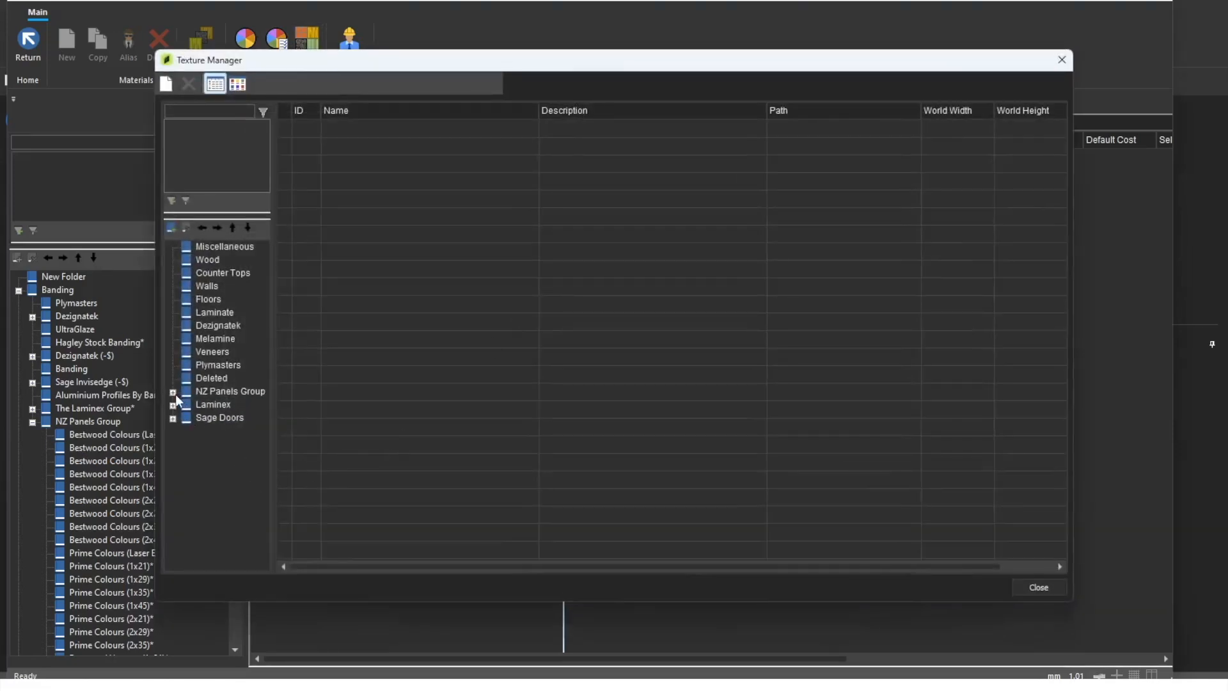
left_click(173, 392)
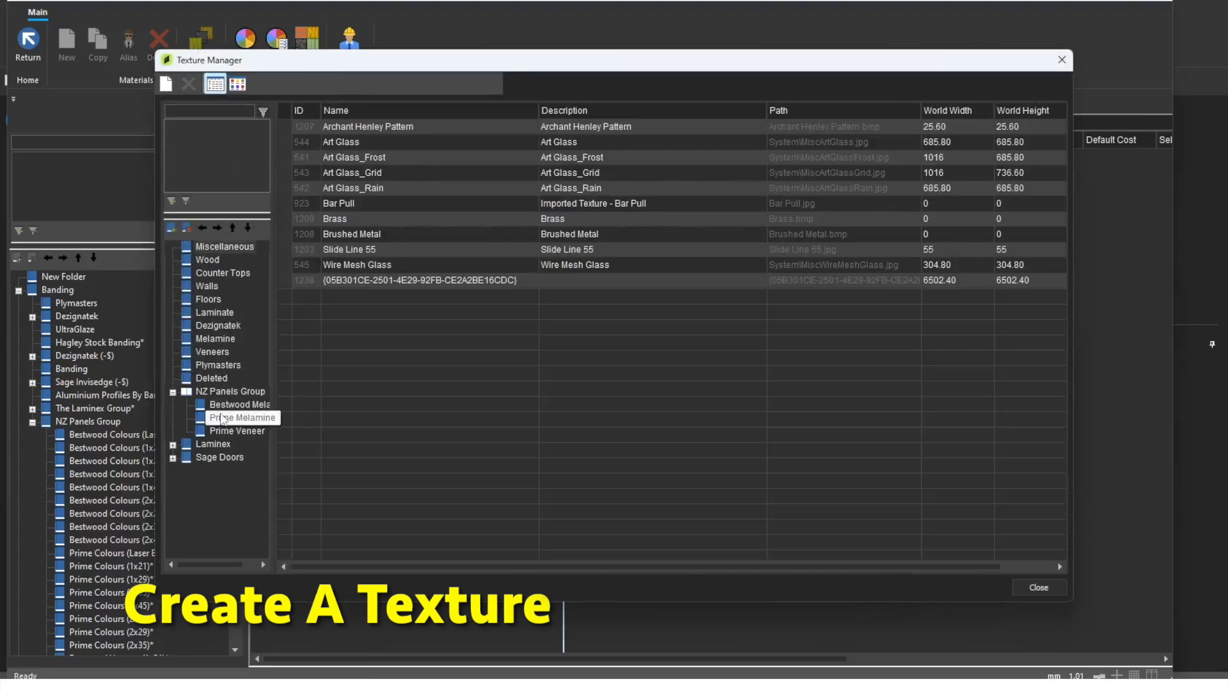
left_click(222, 419)
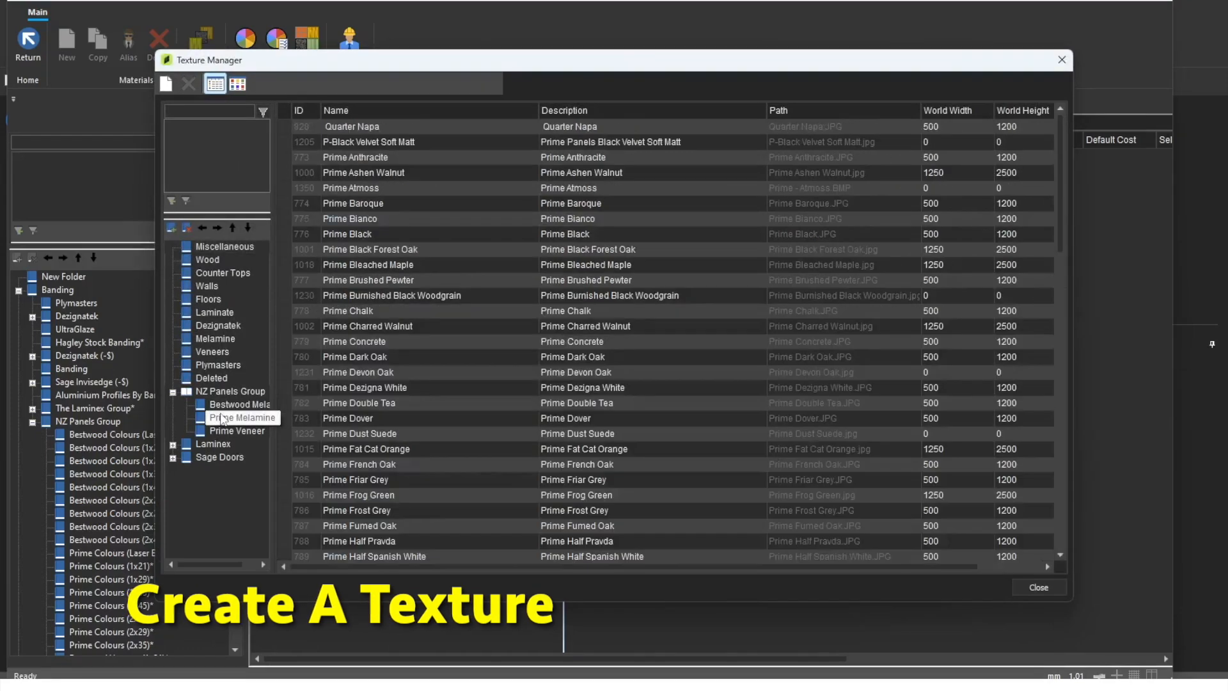
left_click(167, 84)
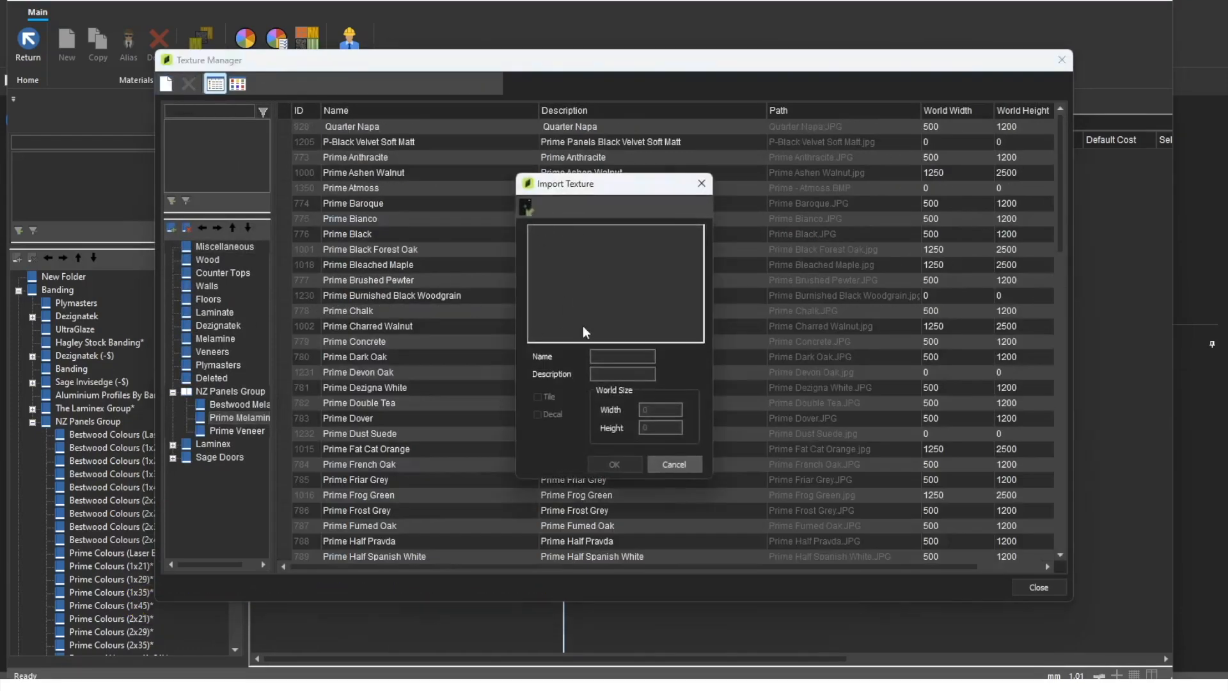
Load the Prime Grey Pearl BMP image from the Downloads folder into the new texture.
left_click(526, 206)
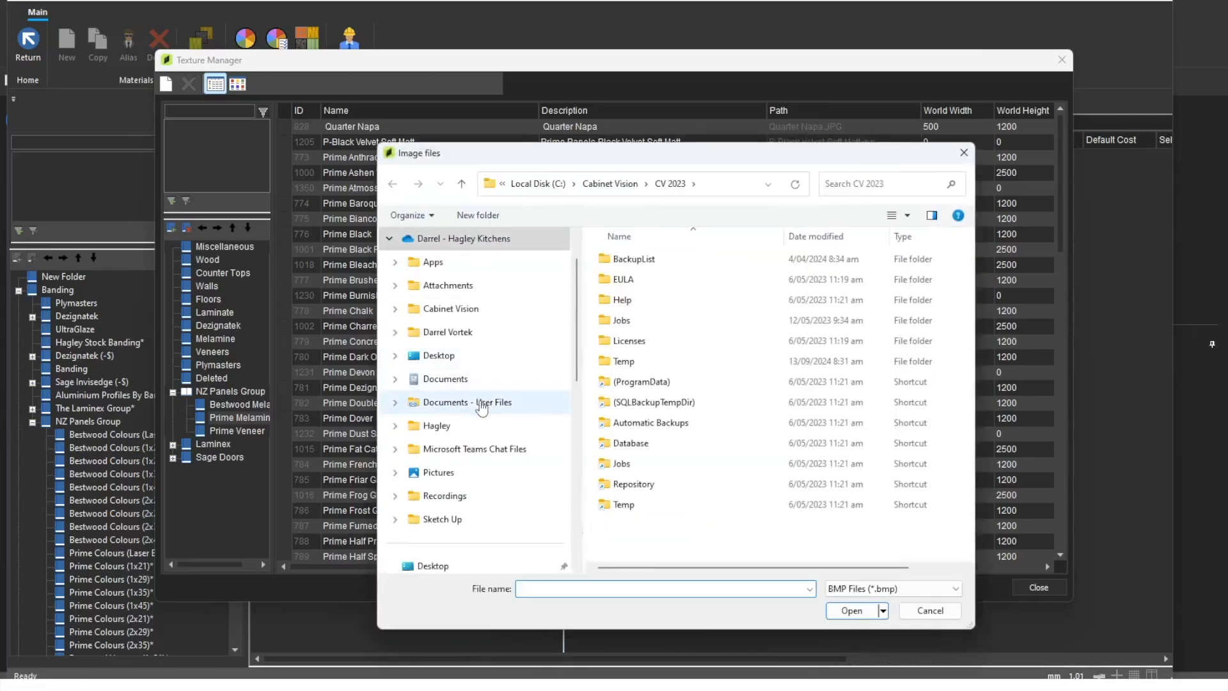
scroll(448, 435, "down", 6)
scroll(450, 450, "up", 5)
scroll(453, 435, "down", 5)
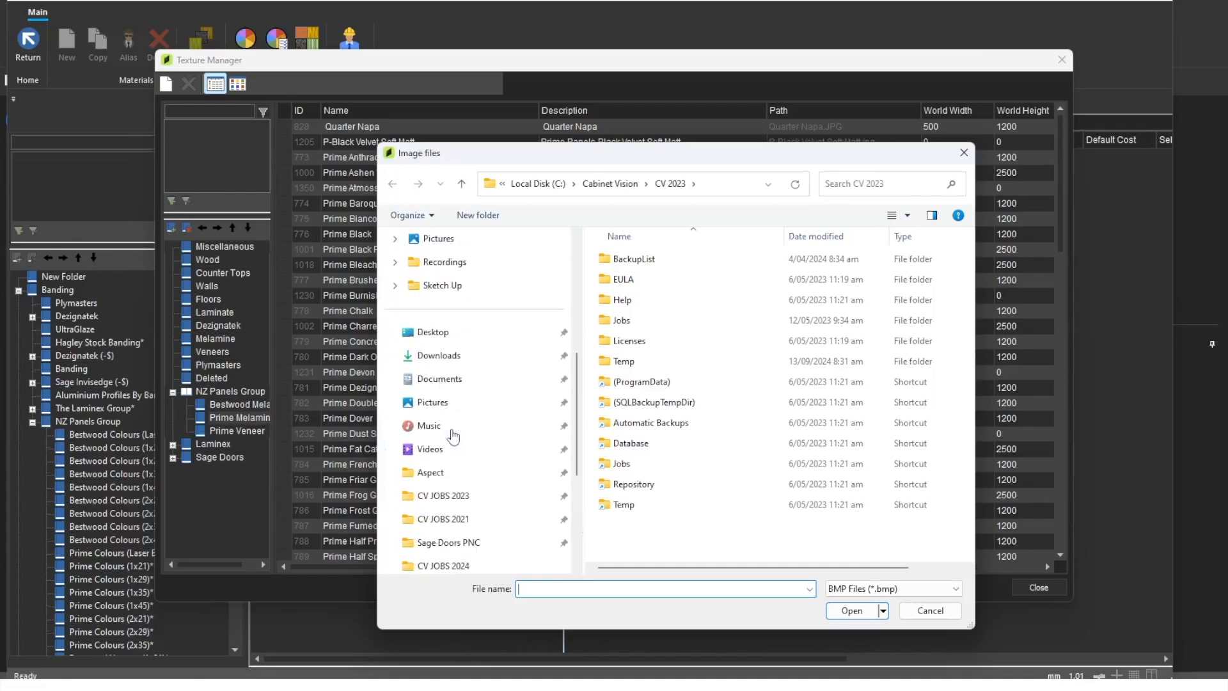
left_click(438, 355)
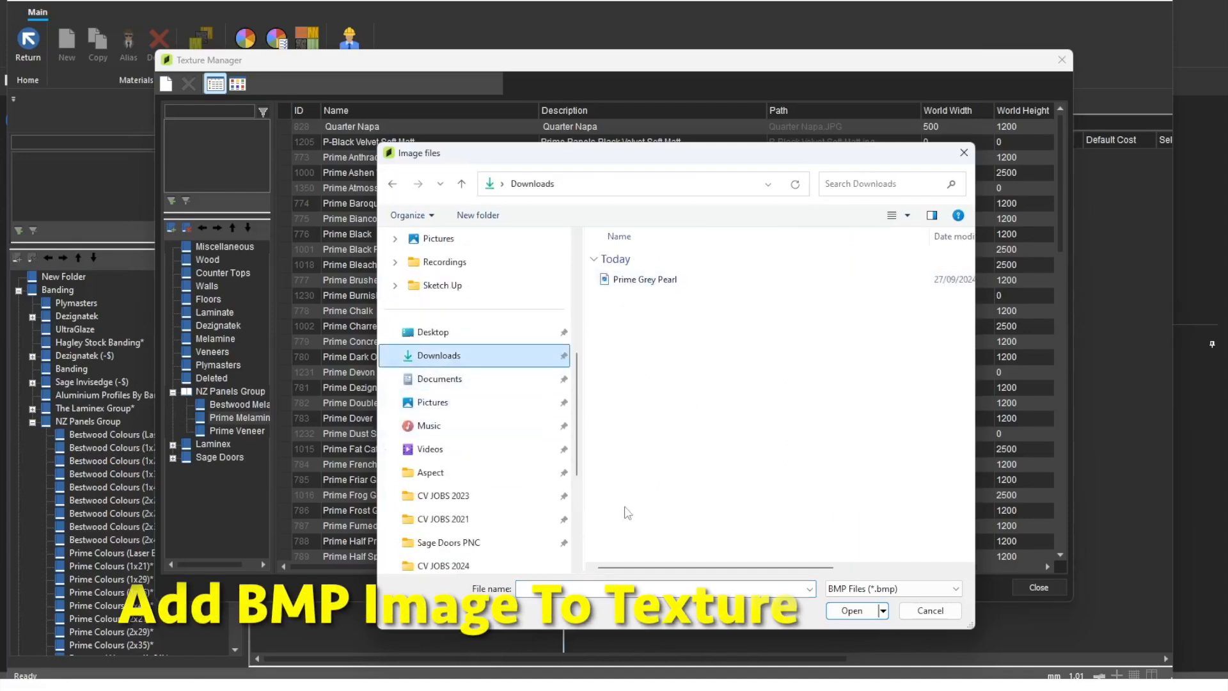
left_click(666, 280)
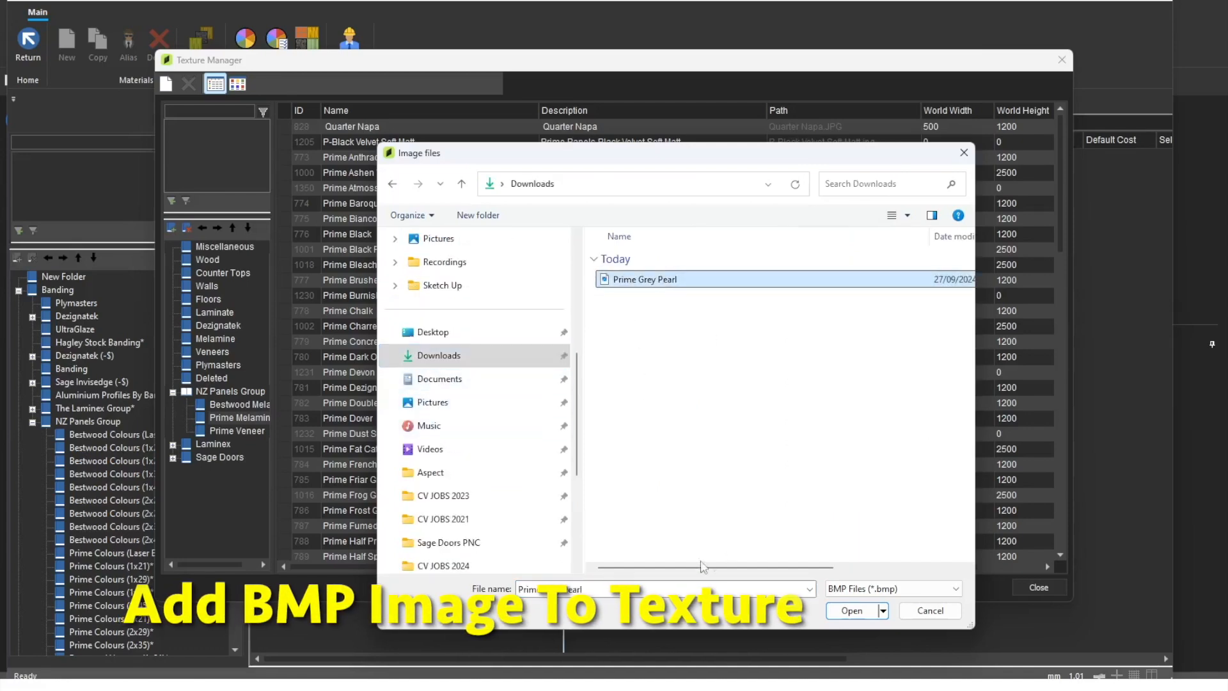
left_click(852, 610)
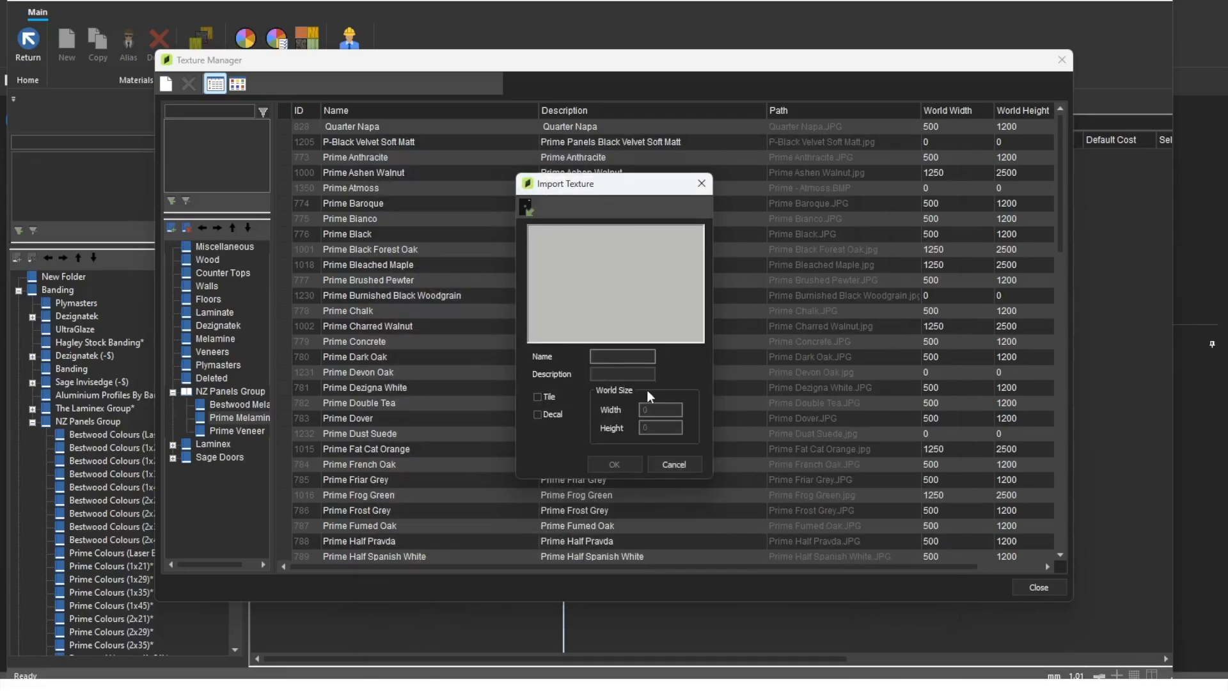
Set the texture's name and description to "Prime Grey Pearl", enable Decal, and finish the import, closing the Texture Manager.
type("Prime Grey Pearl")
left_click(618, 376)
type("P")
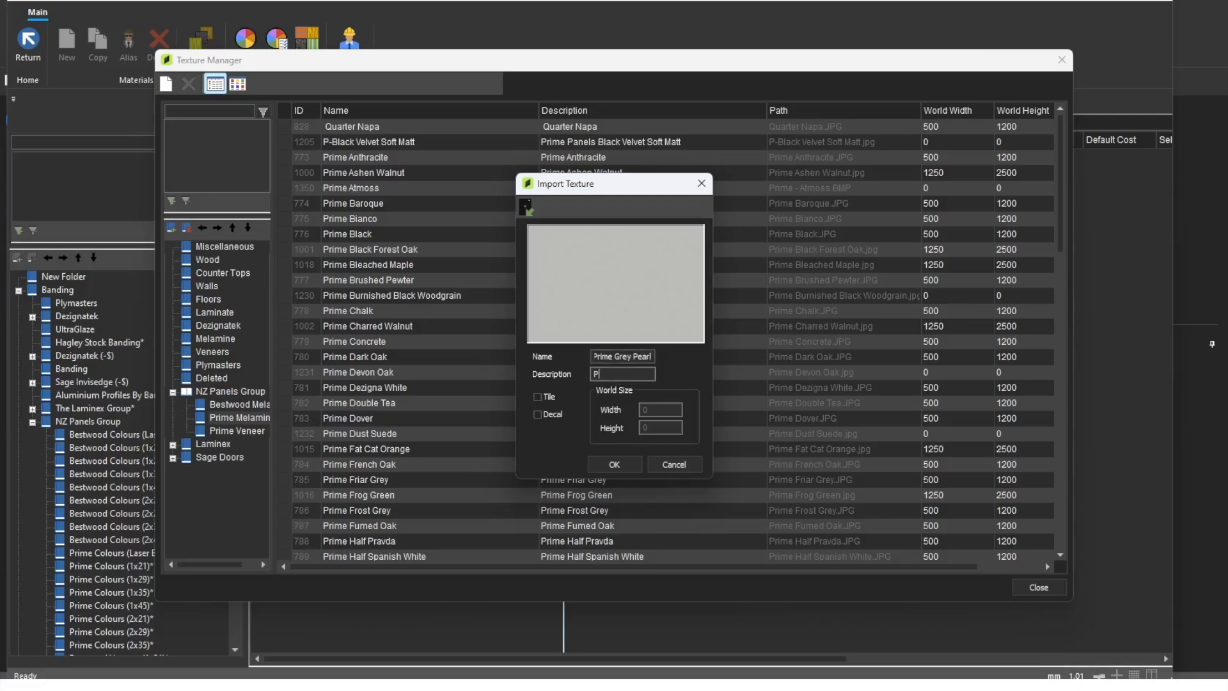
type("rime Grey Pearl")
left_click(538, 414)
left_click(604, 467)
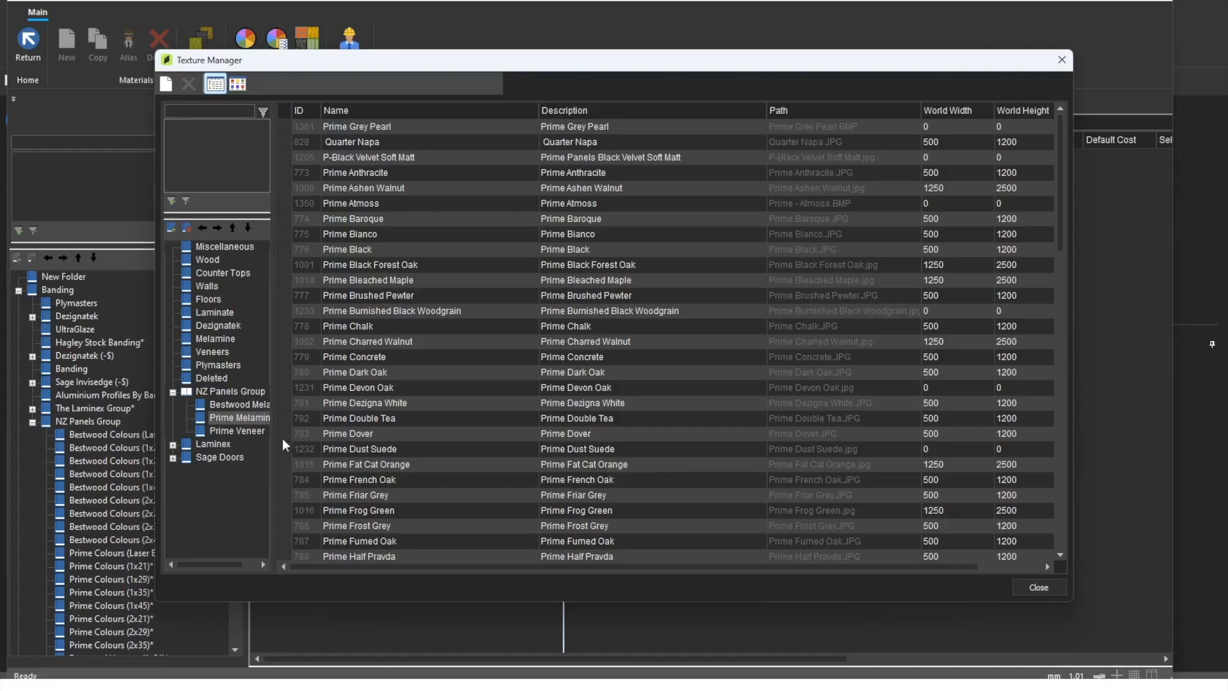
left_click(1039, 588)
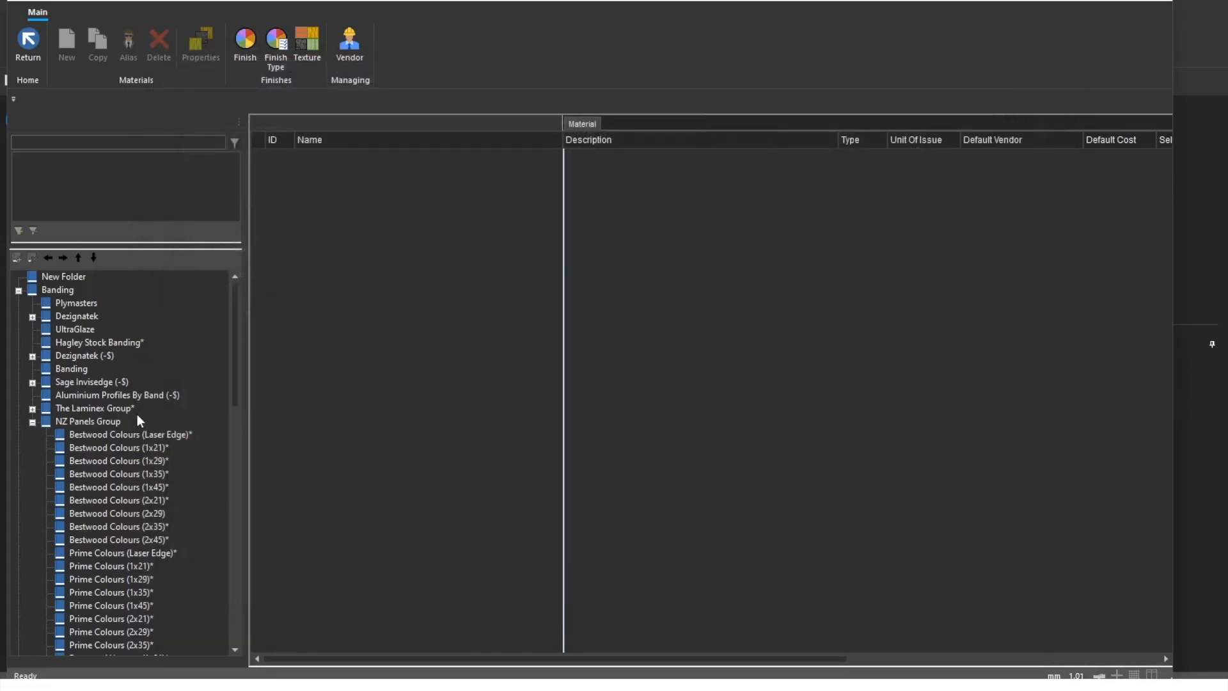
Create a new material of type Banding in the Prime Colours (Laser Edge) folder of the NZ Panels Group.
scroll(168, 486, "down", 5)
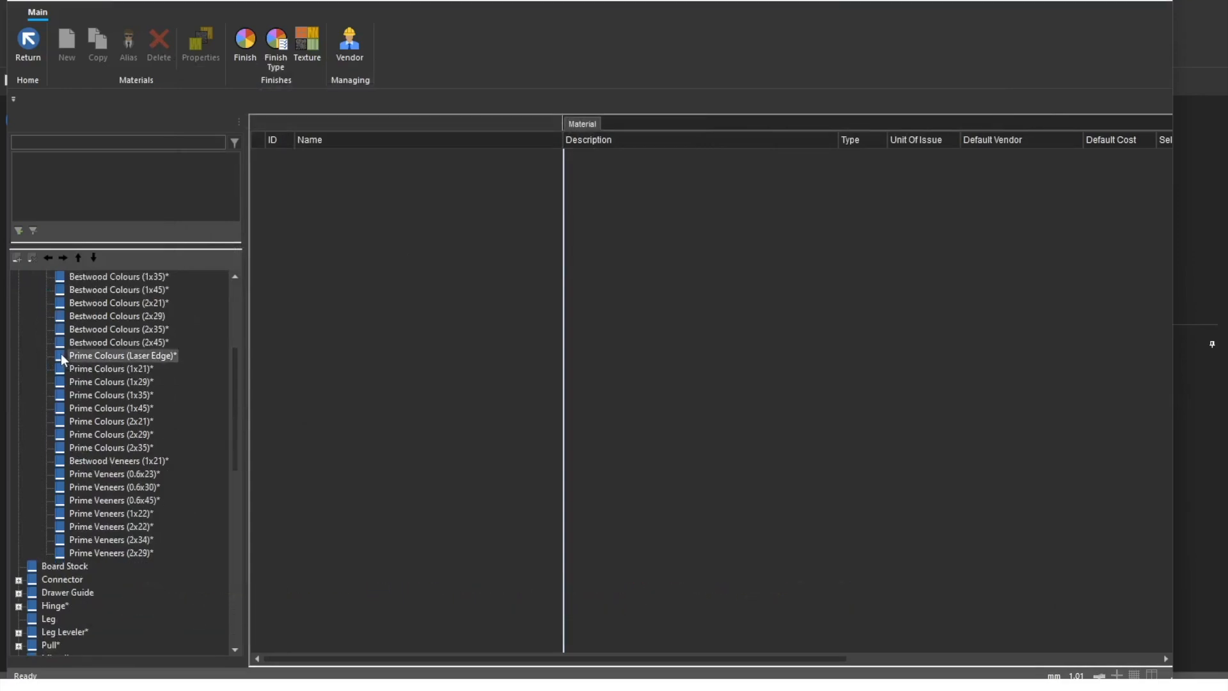
left_click(61, 355)
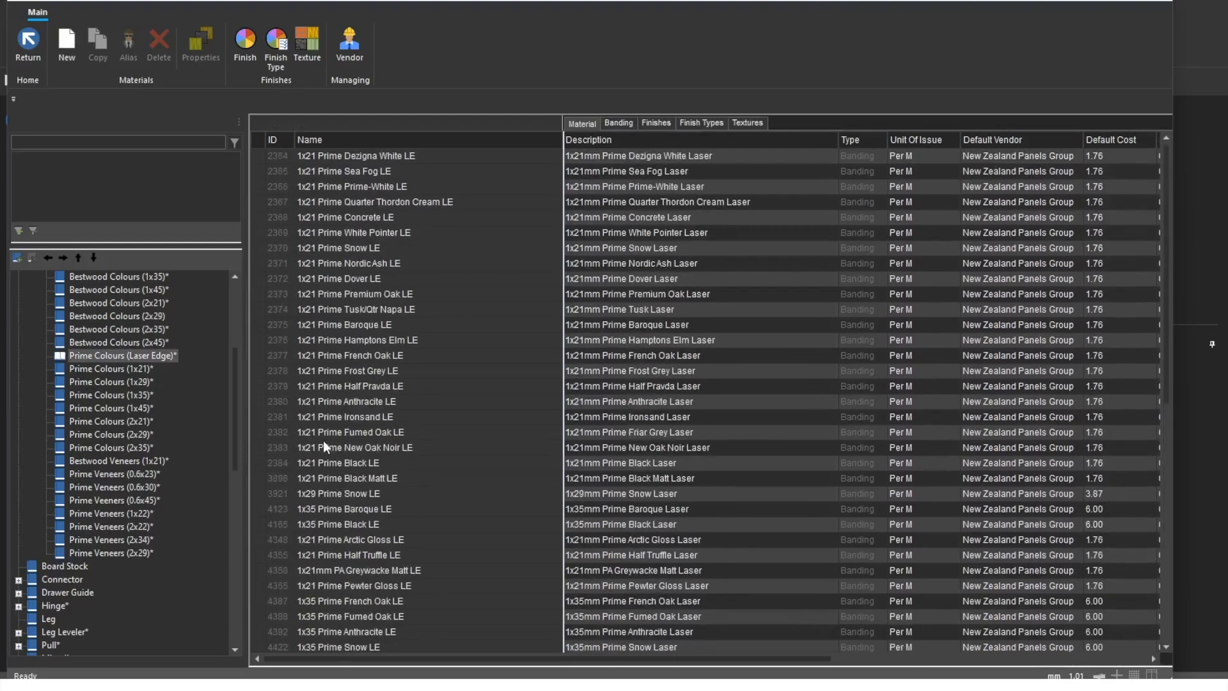
left_click(67, 43)
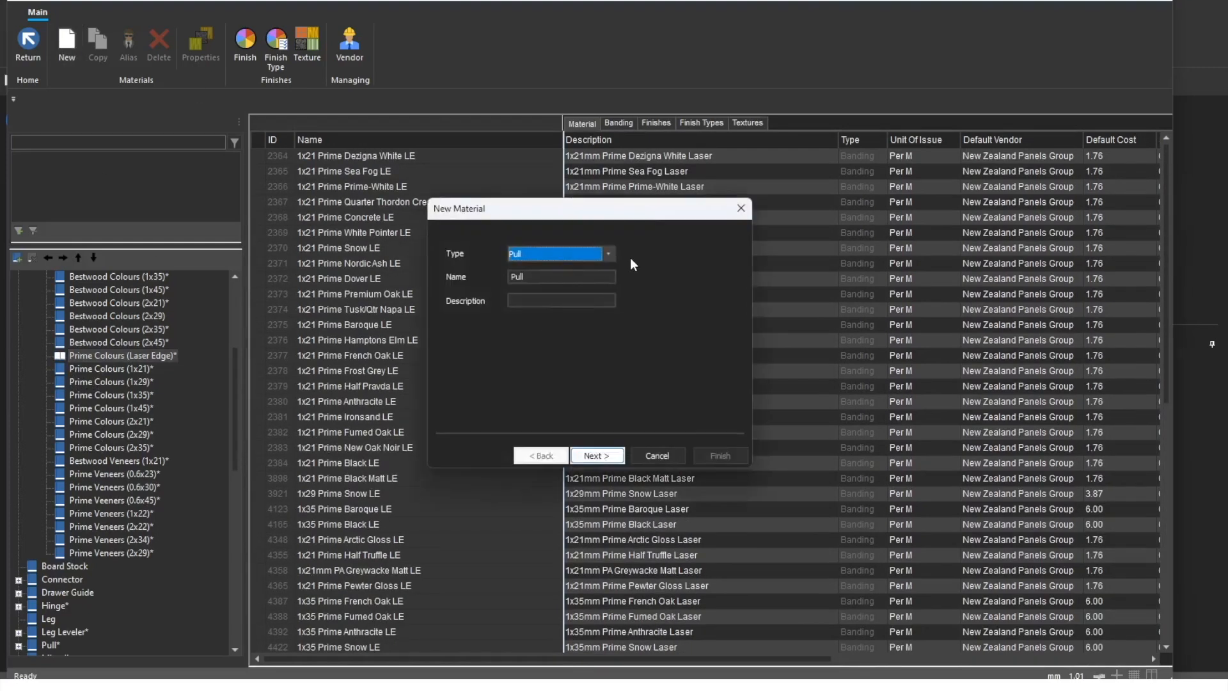
left_click(608, 254)
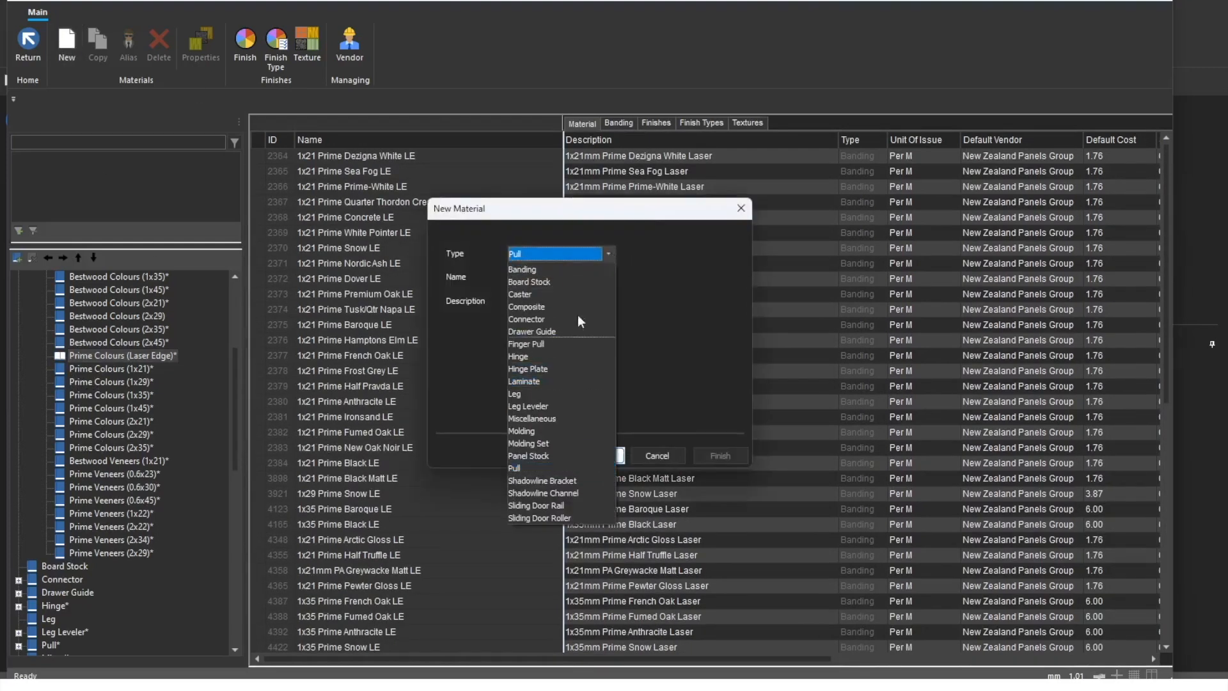
left_click(562, 269)
Name the new banding material "1x21 Prime Grey Pearl LE".
double_click(559, 281)
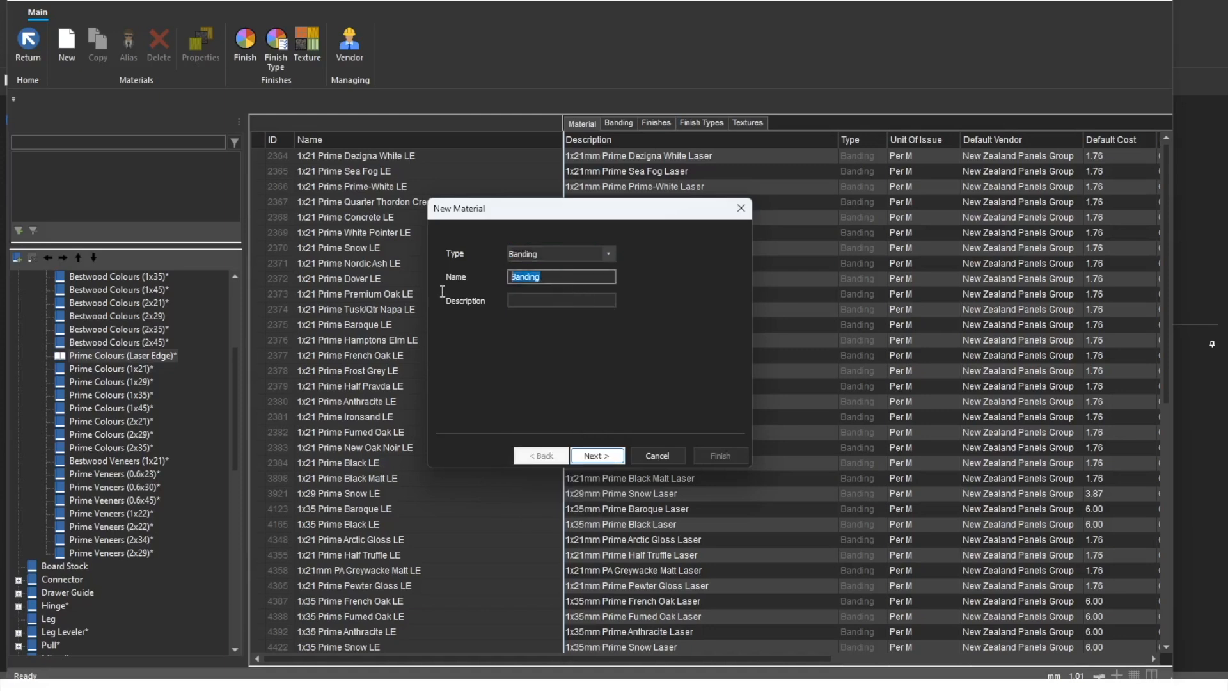
type("1x1")
type("2")
key("BackSpace")
key("BackSpace")
type("21 Prime Grey Pearl LE")
Copy the banding material's name into its description and continue to its properties.
left_click_drag(606, 277, 486, 291)
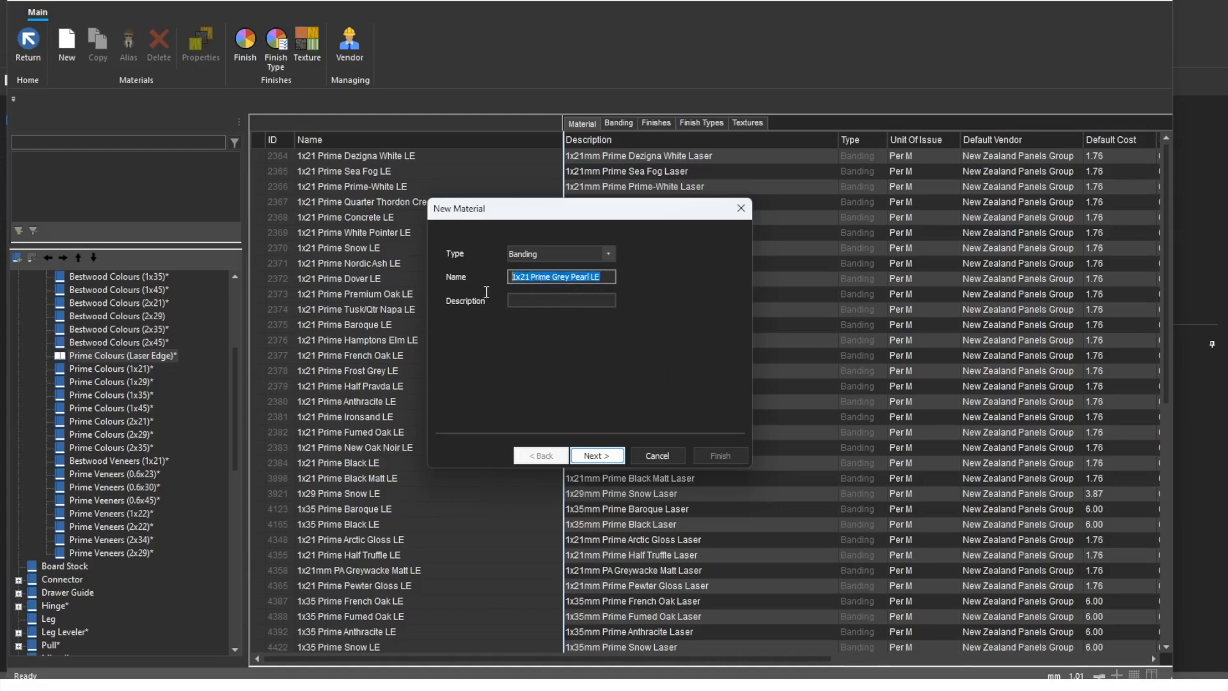
right_click(538, 277)
left_click(575, 307)
left_click(522, 301)
right_click(521, 301)
left_click(560, 381)
left_click(598, 455)
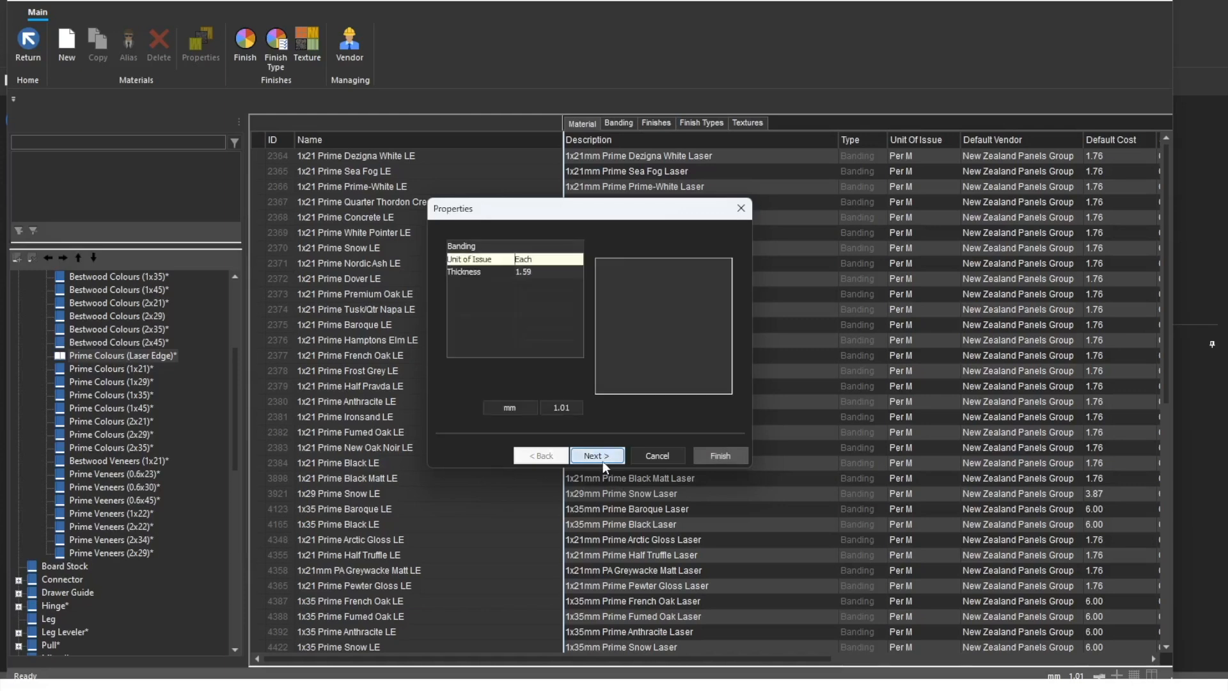
Set the banding's unit of issue to Per M and its thickness to 1 mm, and continue to the display properties.
left_click(577, 259)
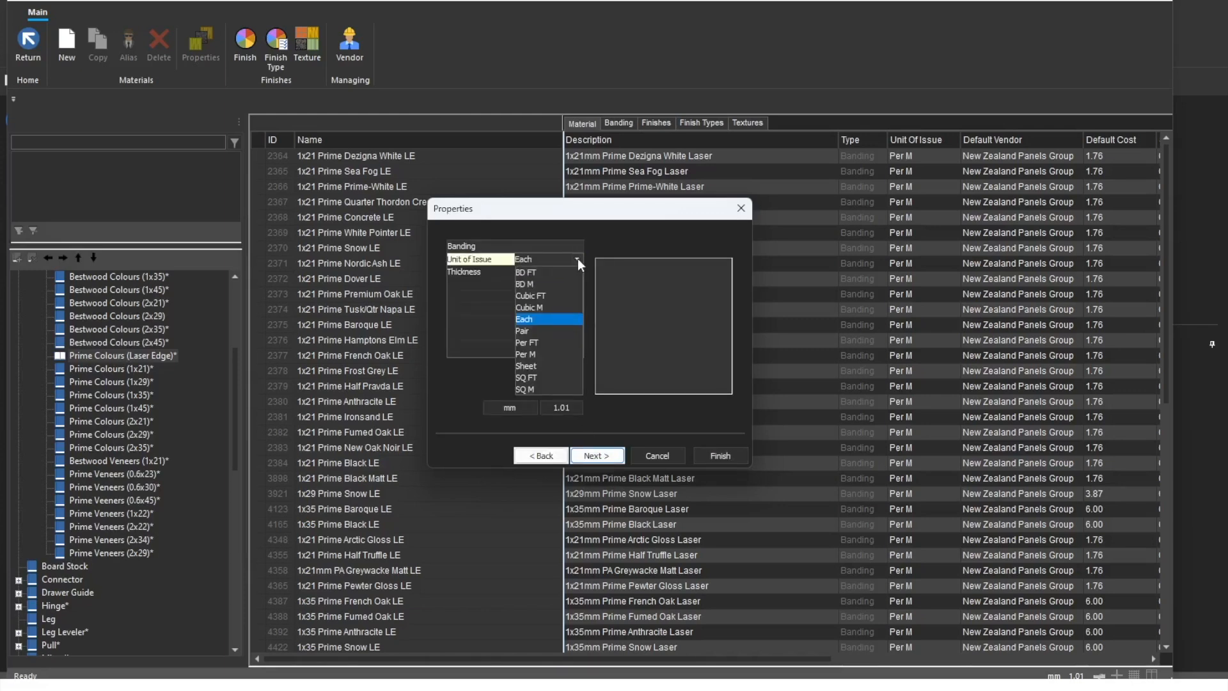
left_click(522, 353)
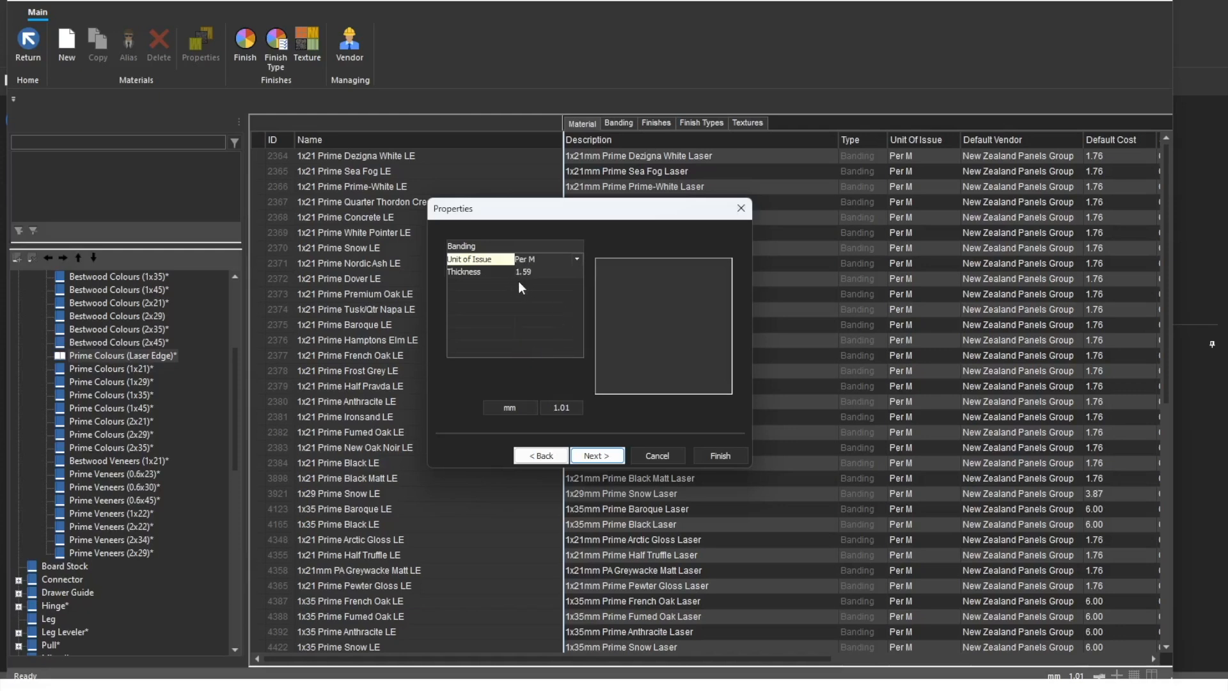
left_click(538, 274)
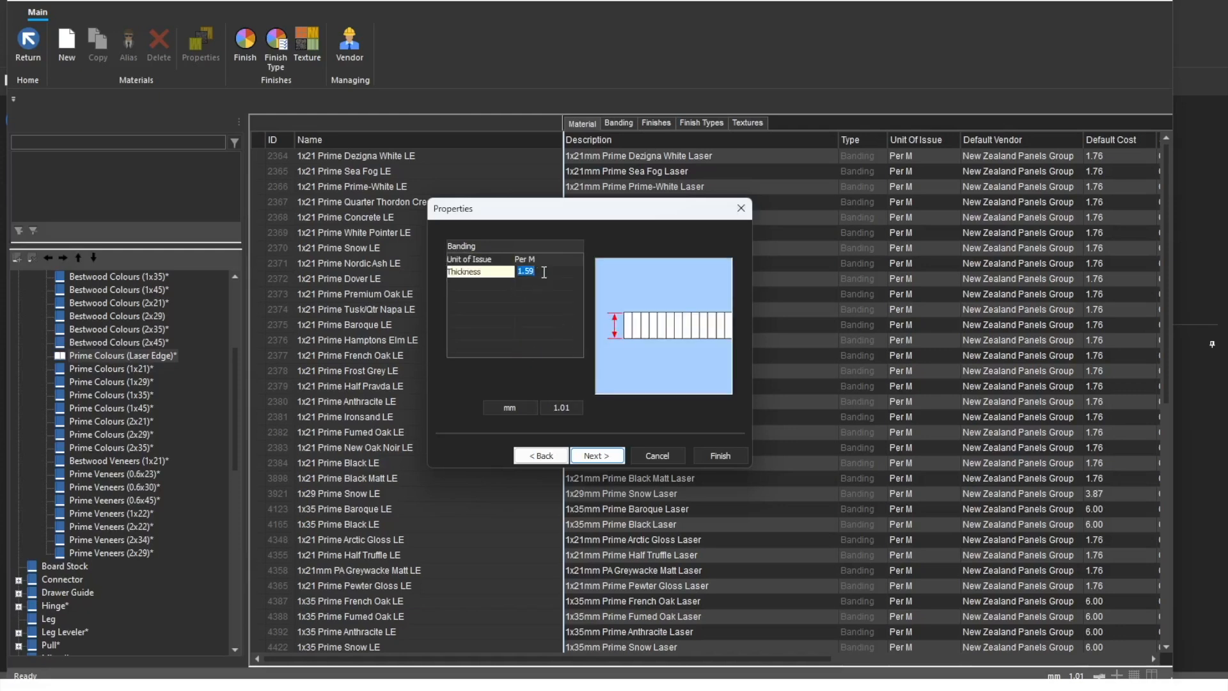
type("1")
left_click(594, 456)
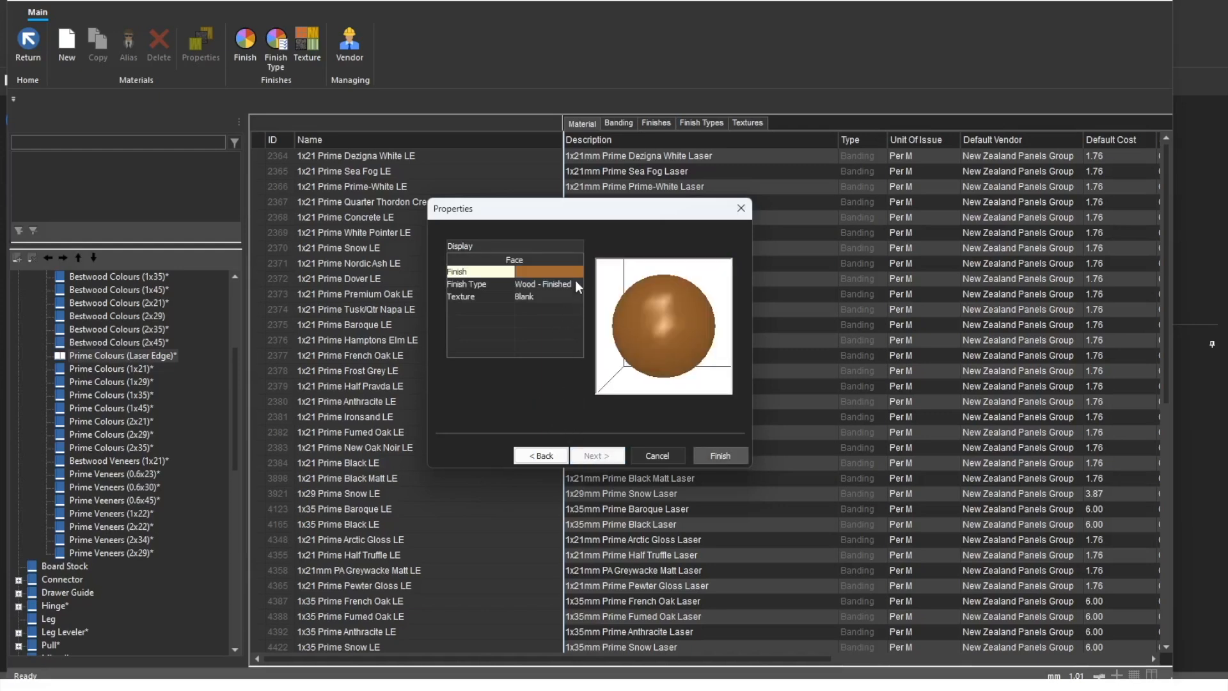
Set the banding's face finish to Prime - Grey Pearl from the finish list.
left_click(575, 273)
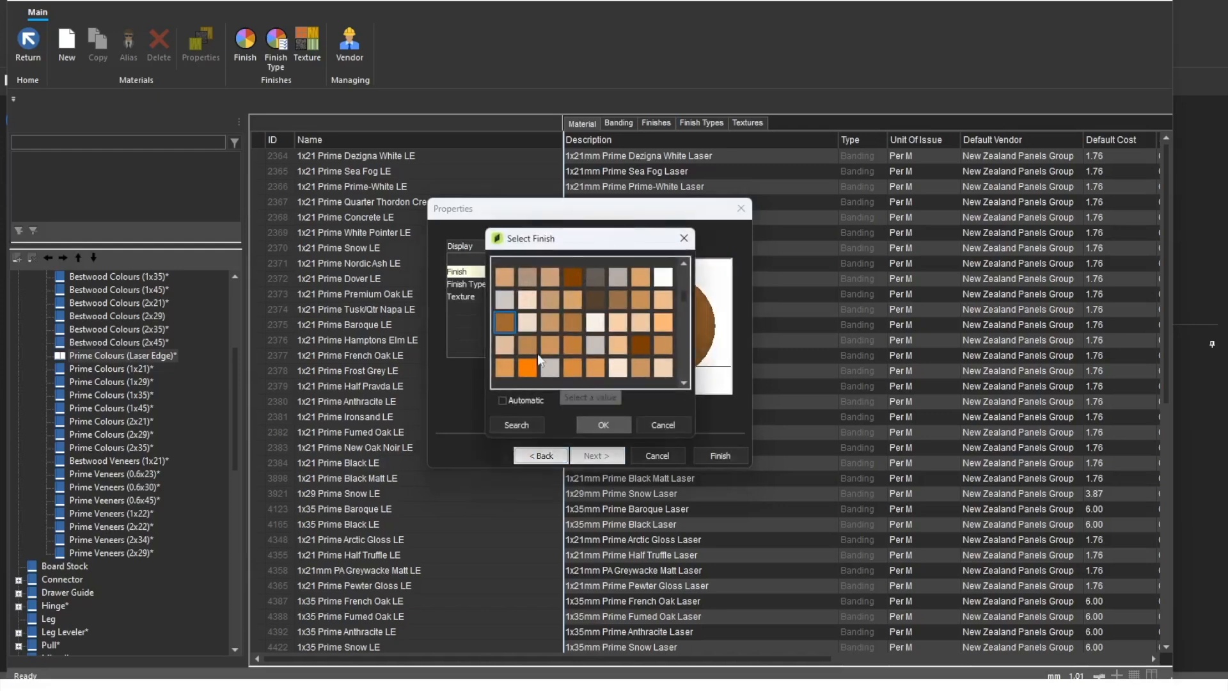
left_click(522, 425)
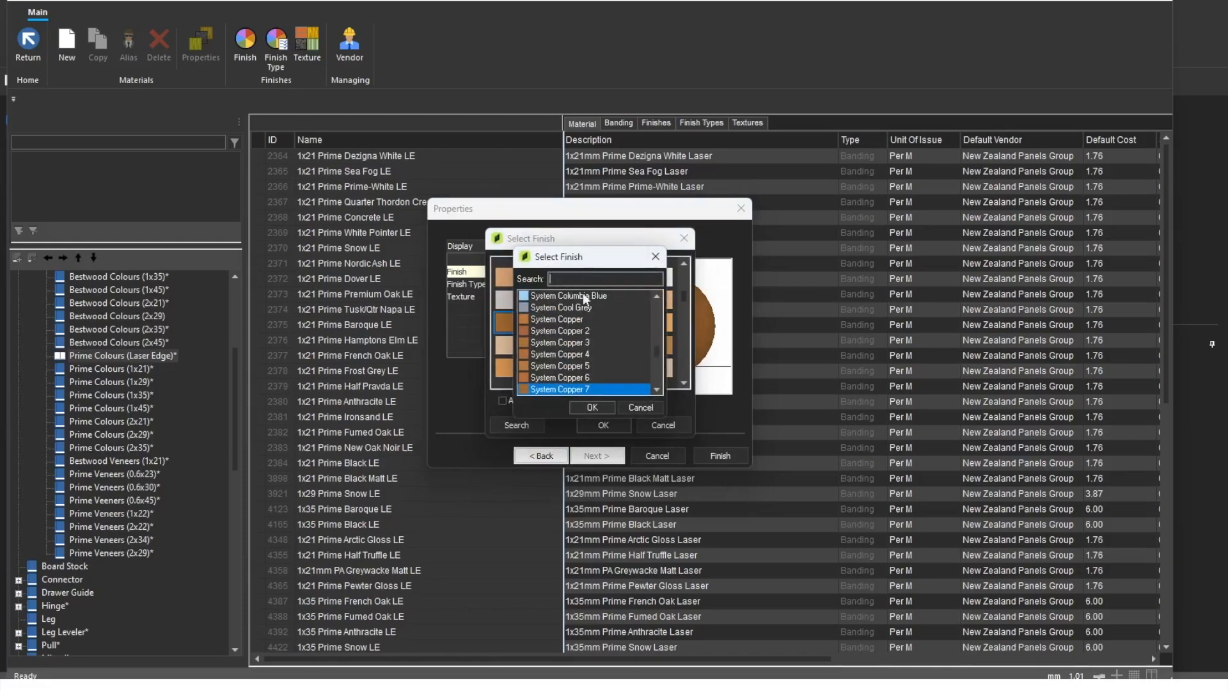
left_click_drag(655, 346, 653, 331)
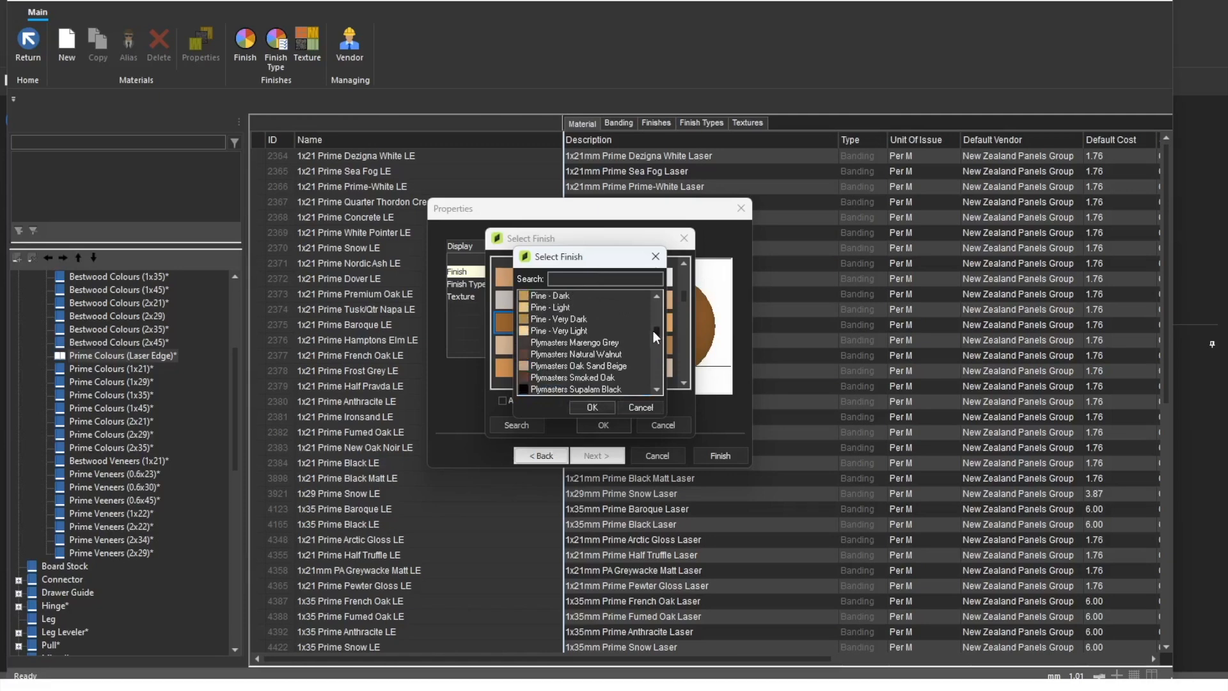
scroll(595, 348, "down", 5)
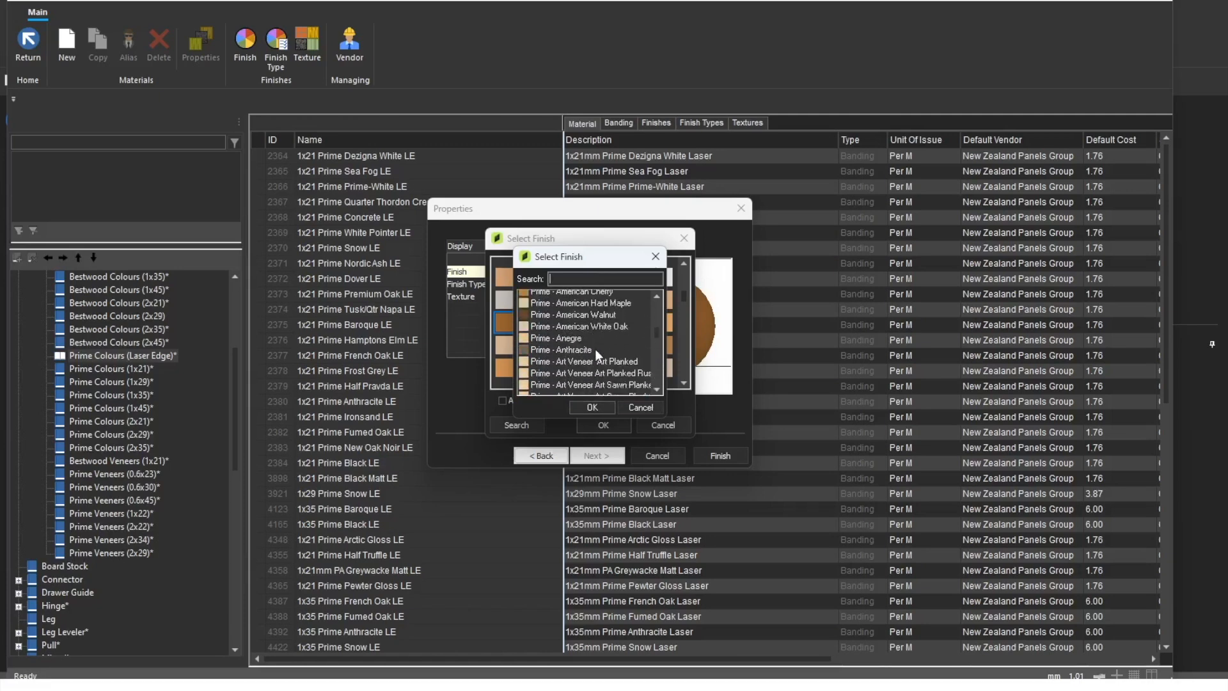
scroll(595, 354, "down", 3)
scroll(595, 348, "down", 2)
left_click(578, 309)
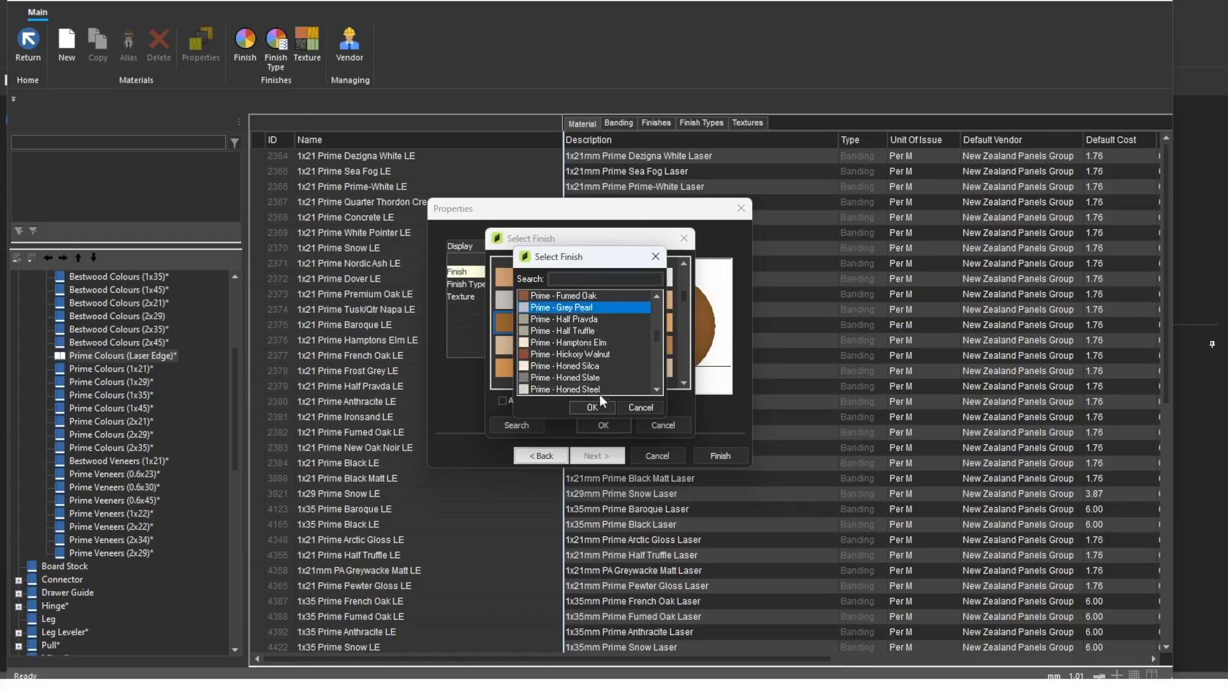
left_click(594, 406)
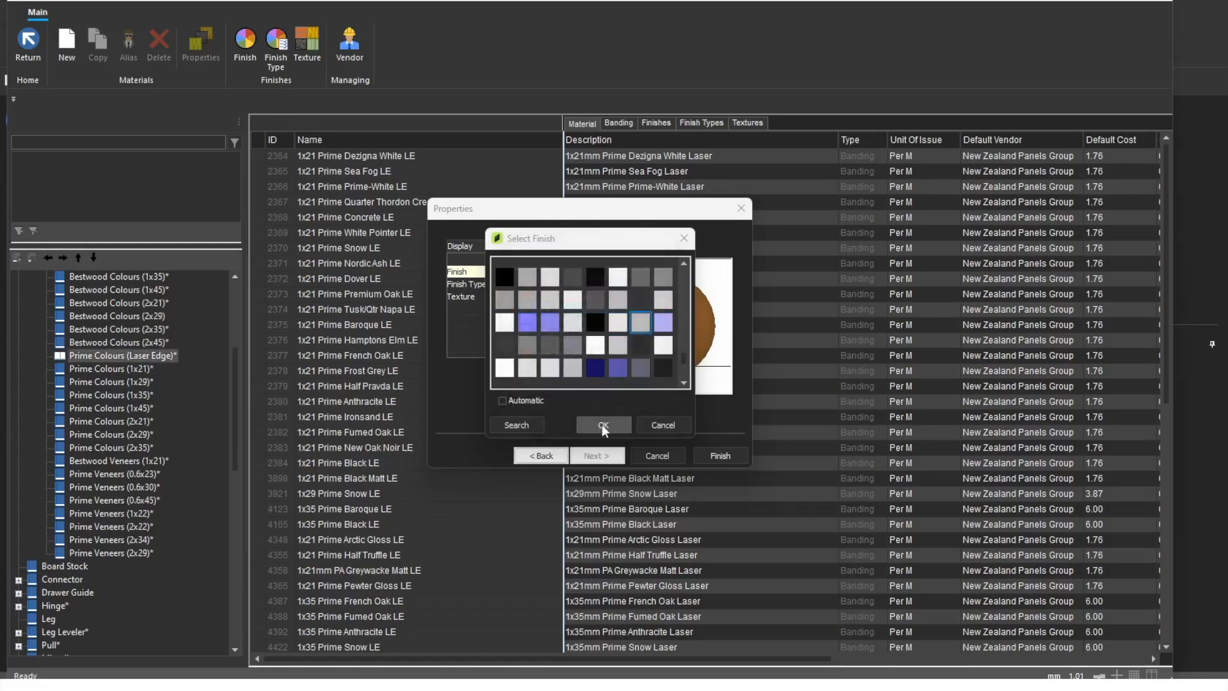
left_click(603, 425)
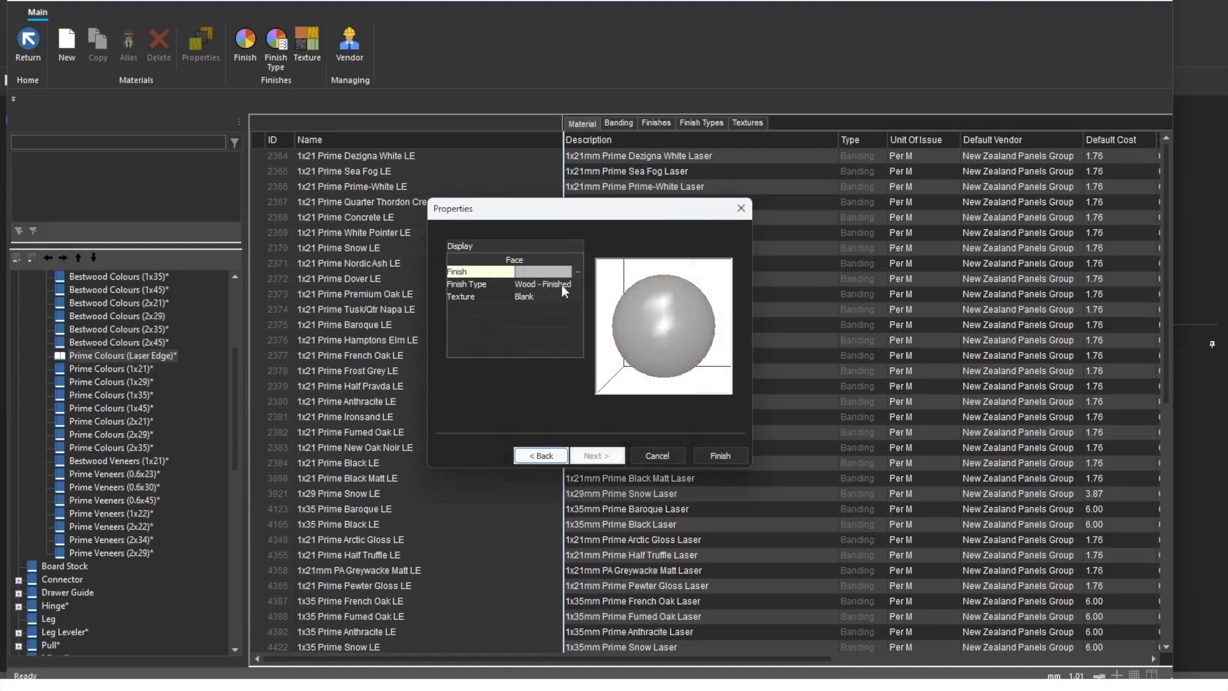
Set the banding's face finish type to Laminate - Matte.
left_click(562, 285)
left_click(577, 284)
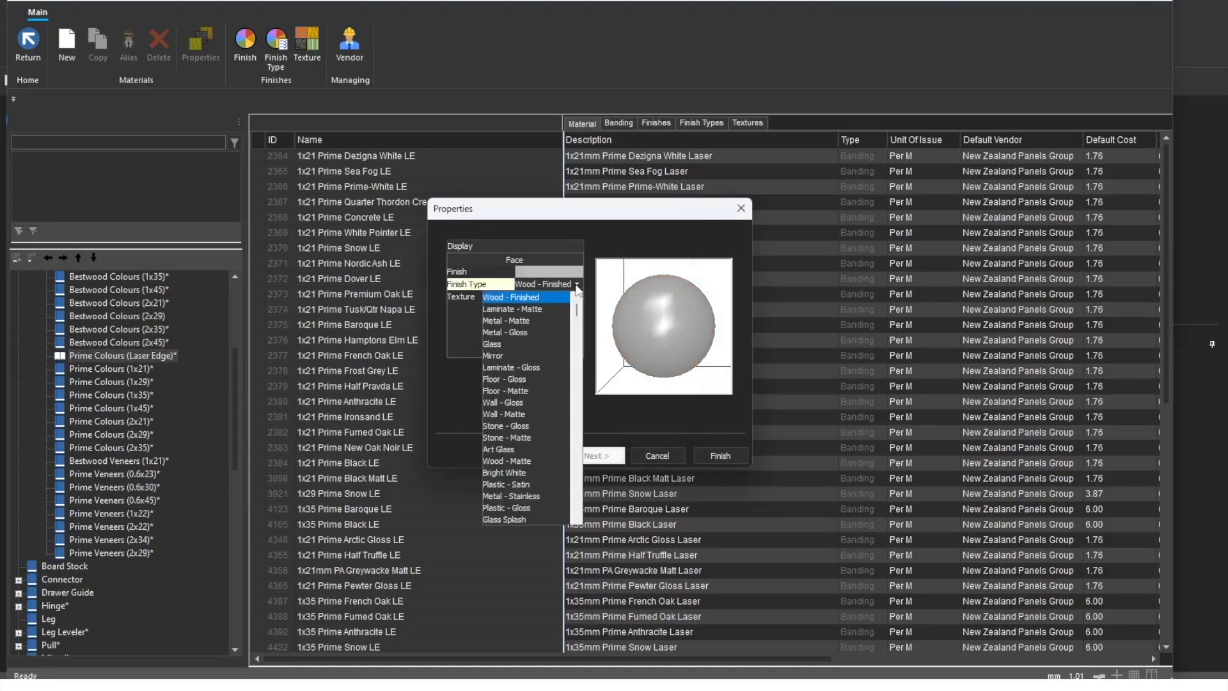
left_click(536, 309)
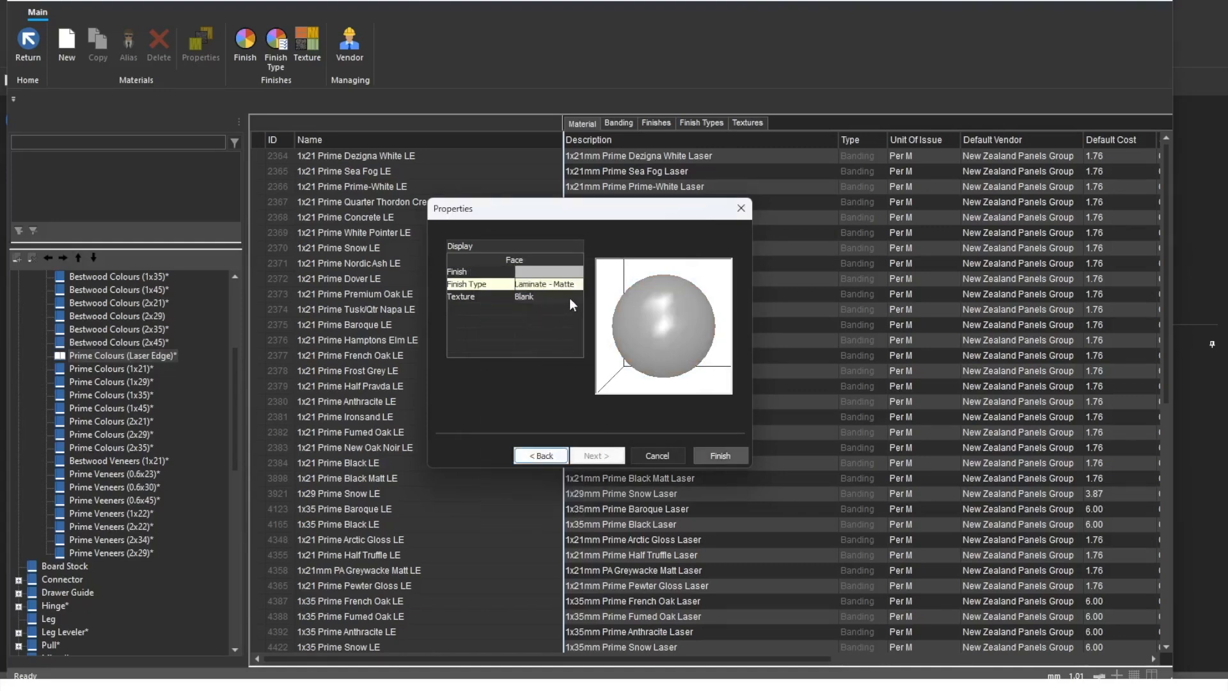
Find "grey pearl" among the textures, assign Prime Grey Pearl to the banding's face, and finish creating the material.
left_click(570, 297)
left_click(573, 295)
left_click(192, 111)
type("g")
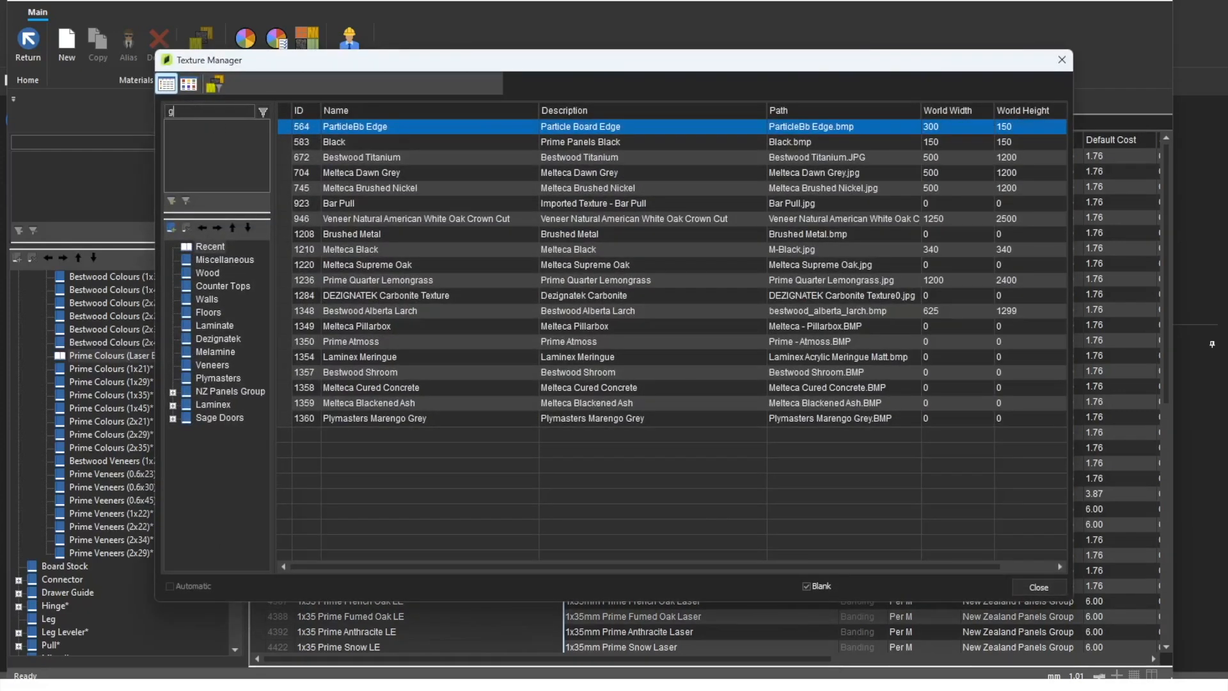
type("rey pearl")
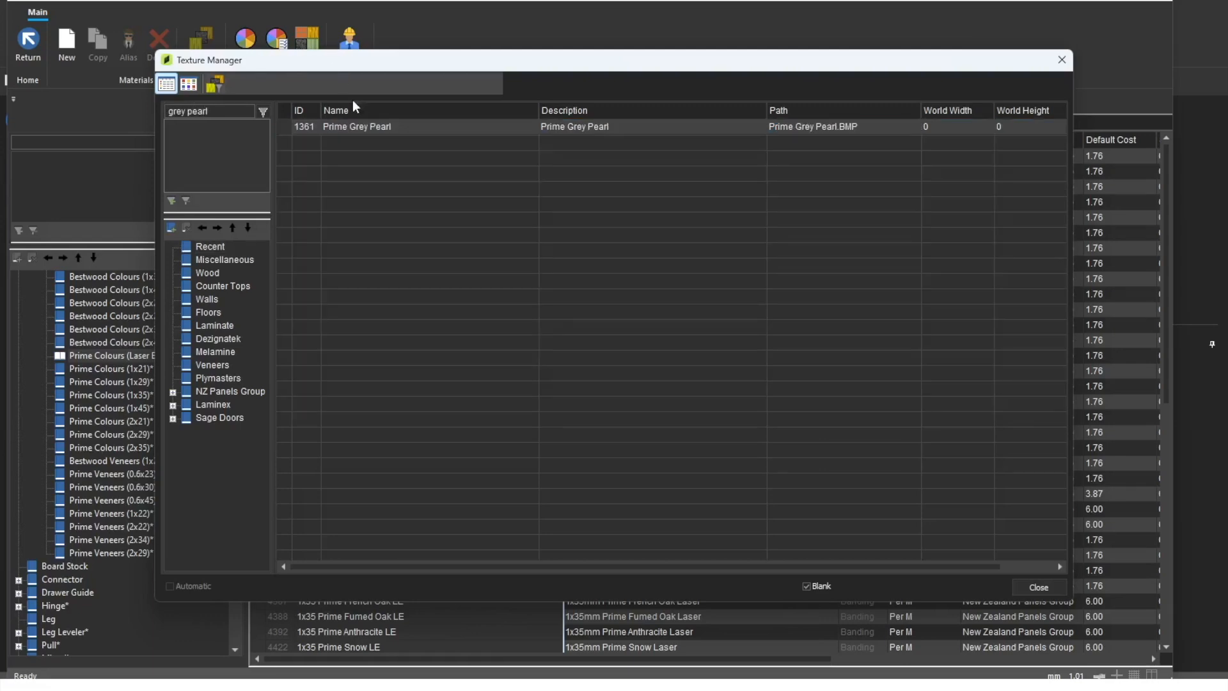
double_click(307, 126)
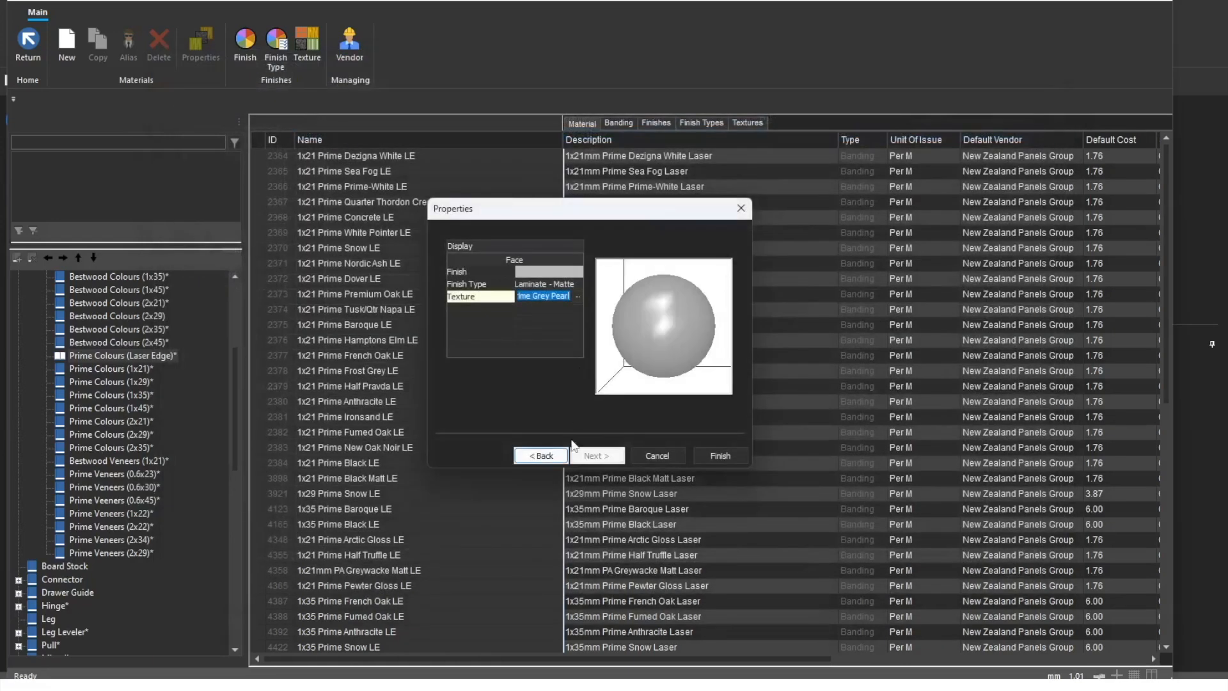
left_click(723, 457)
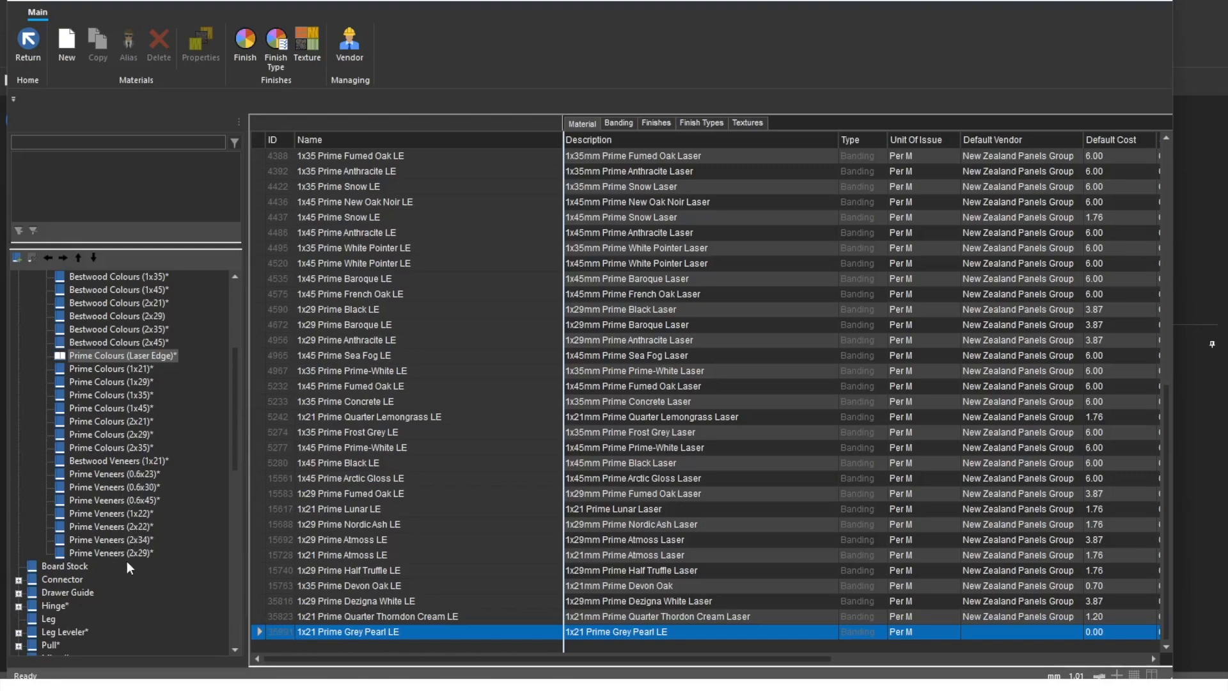
Start a new material of type Panel Stock in the Prime Melamine (18) folder of the NZ Panels Group.
scroll(127, 566, "down", 10)
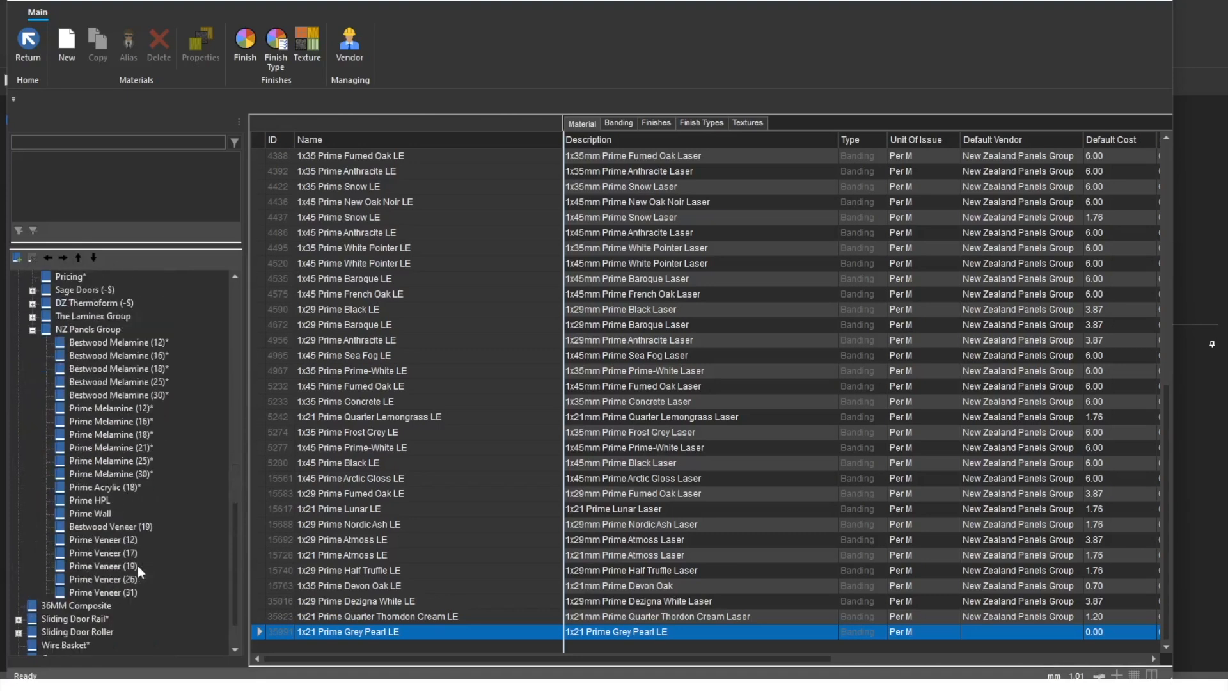
left_click(57, 437)
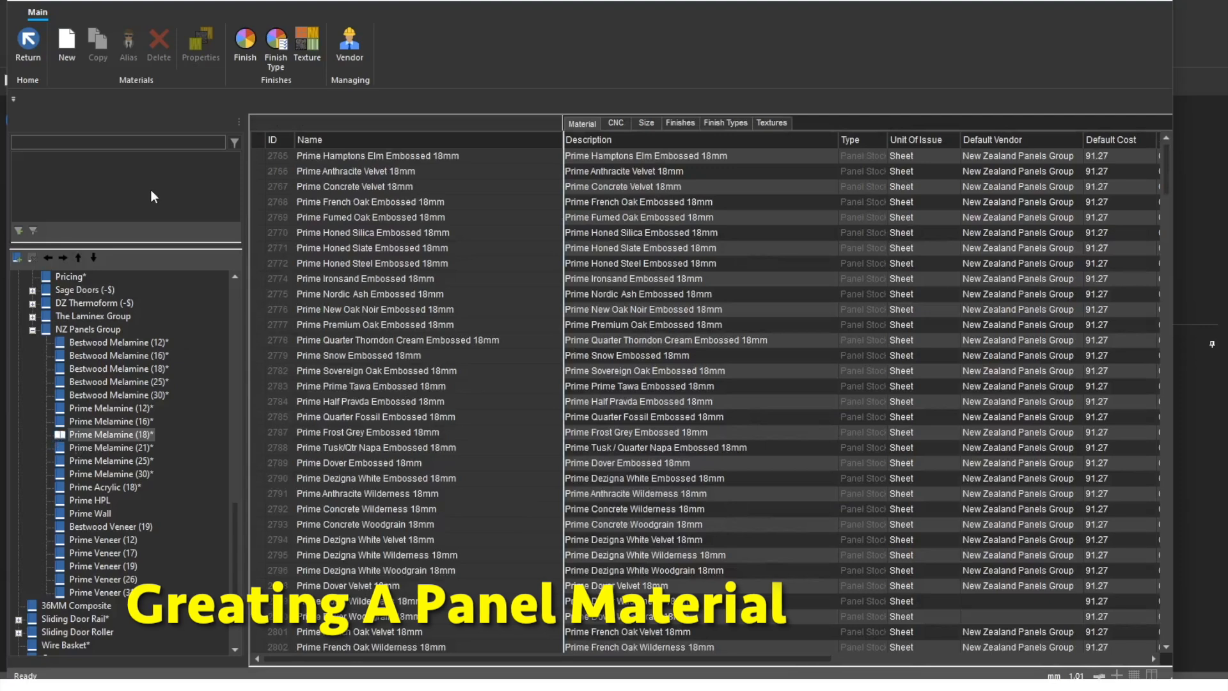
left_click(67, 48)
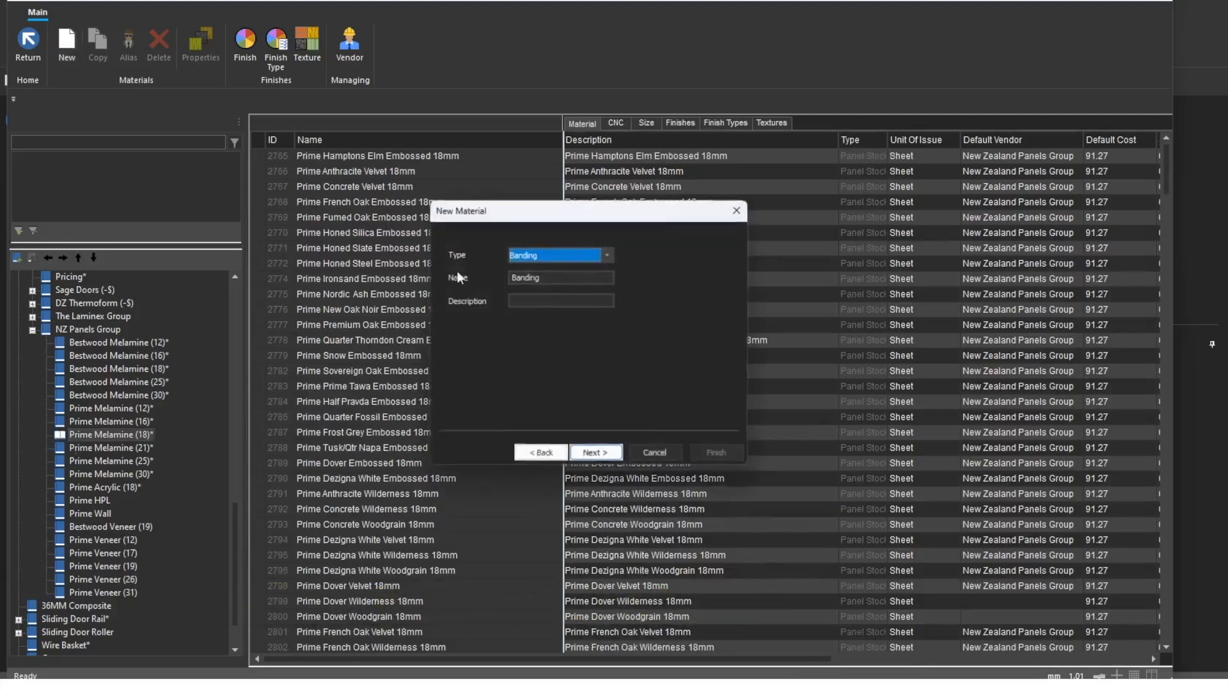
left_click(611, 252)
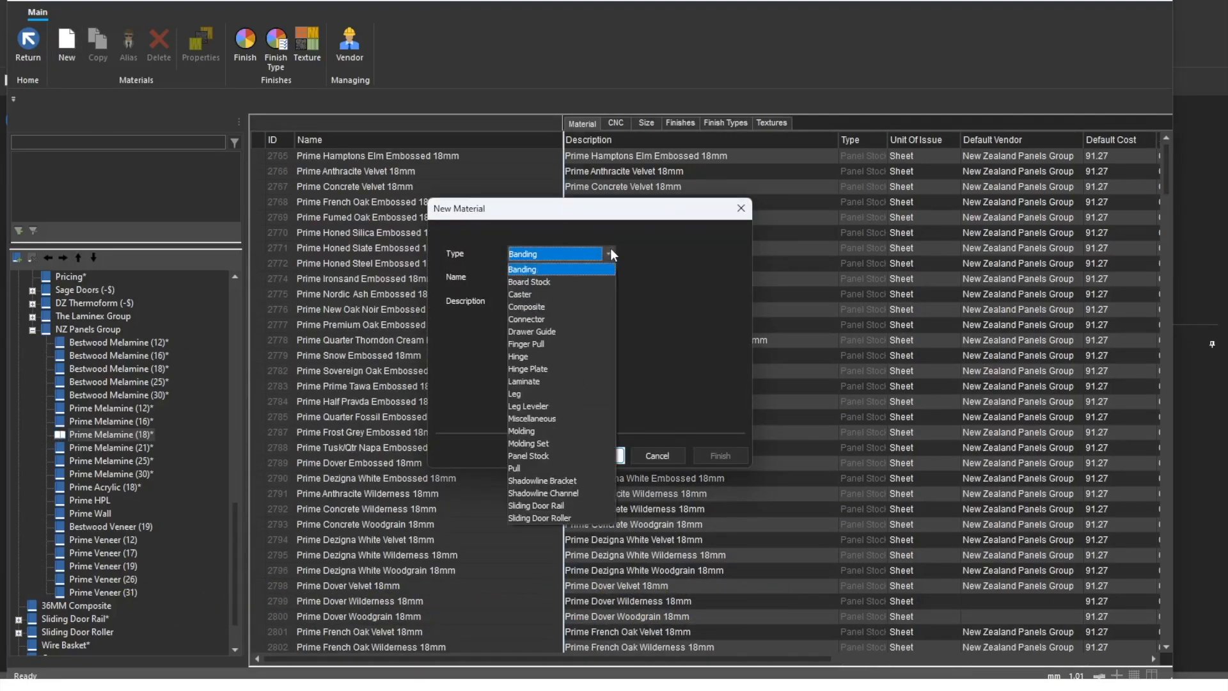
left_click(544, 457)
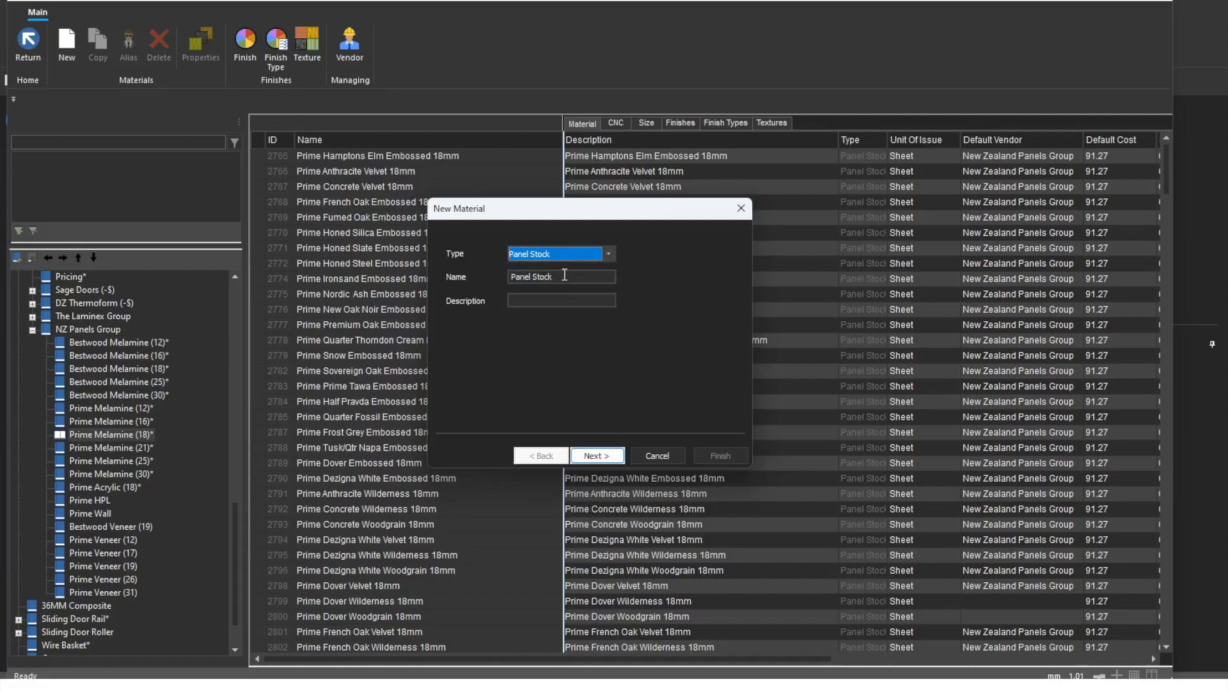
Name the new panel material "Prime Grey Pearl Velvet 18MM".
left_click_drag(564, 277, 459, 284)
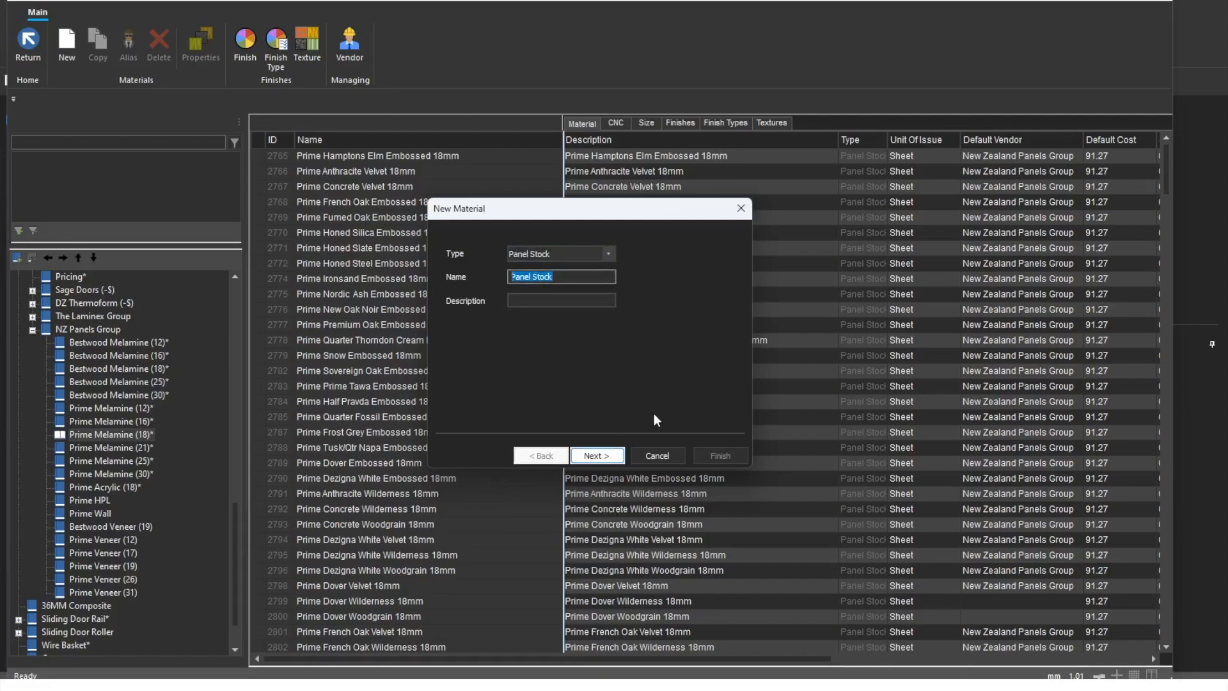
type("Prime Grey Pearl")
type("Velvet 18MM")
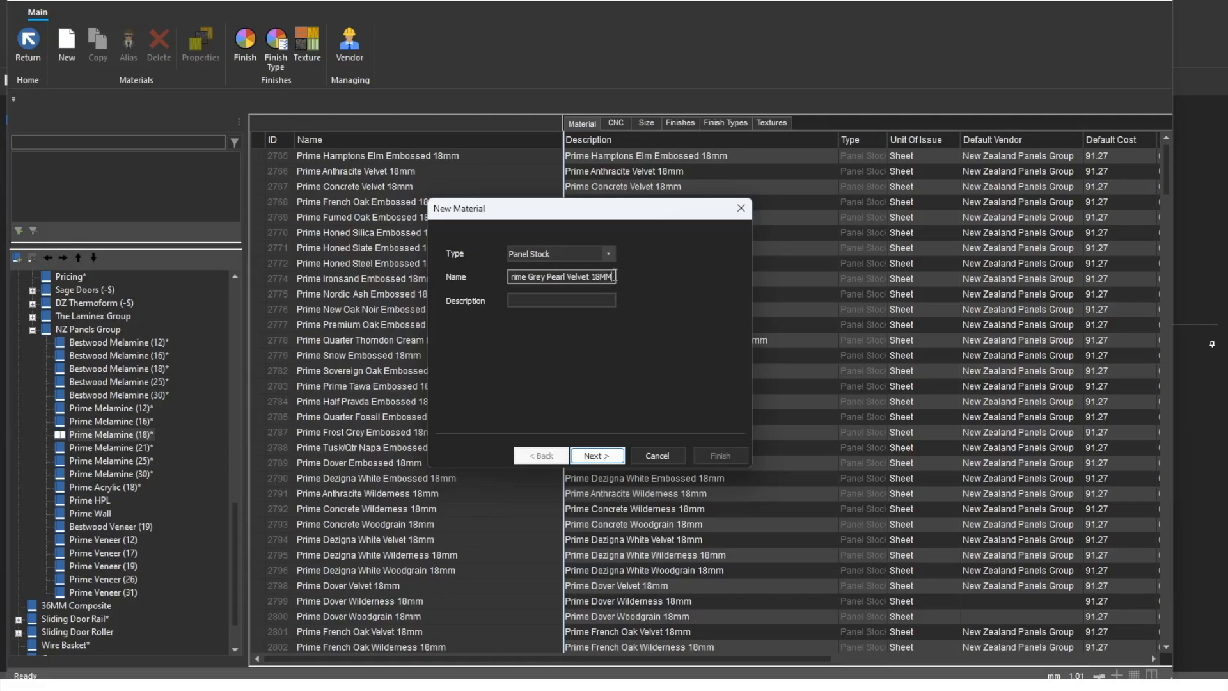
Copy the panel material's name into its description and continue to its properties.
left_click_drag(614, 275, 467, 287)
right_click(542, 276)
left_click(589, 309)
left_click(542, 301)
right_click(541, 300)
left_click(584, 382)
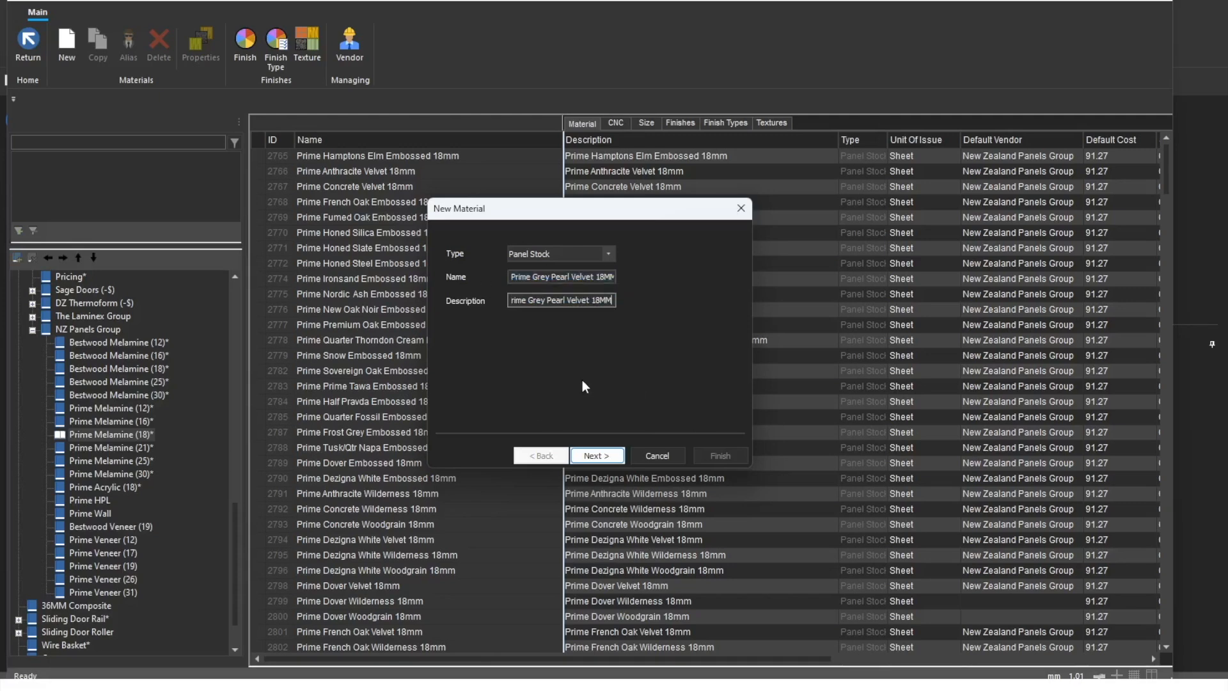
left_click(606, 456)
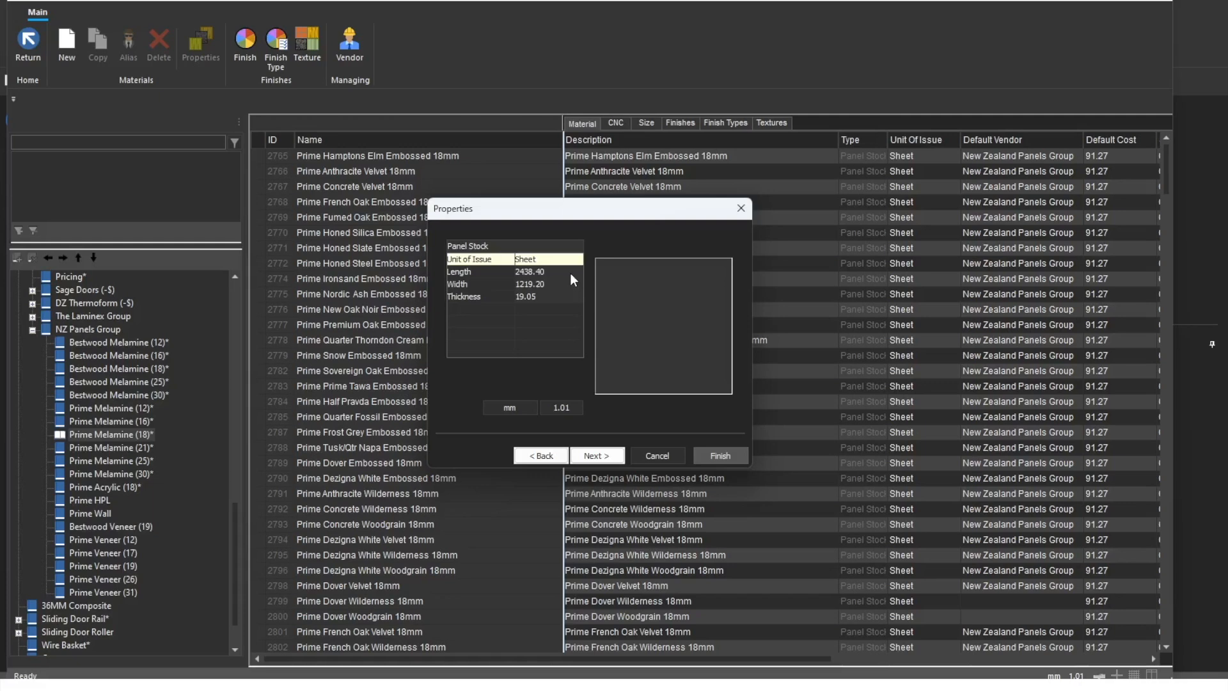
Set the panel's length to 2440 mm, width to 1220 mm and thickness to 18 mm, and continue to the display properties.
left_click(547, 271)
type("2440")
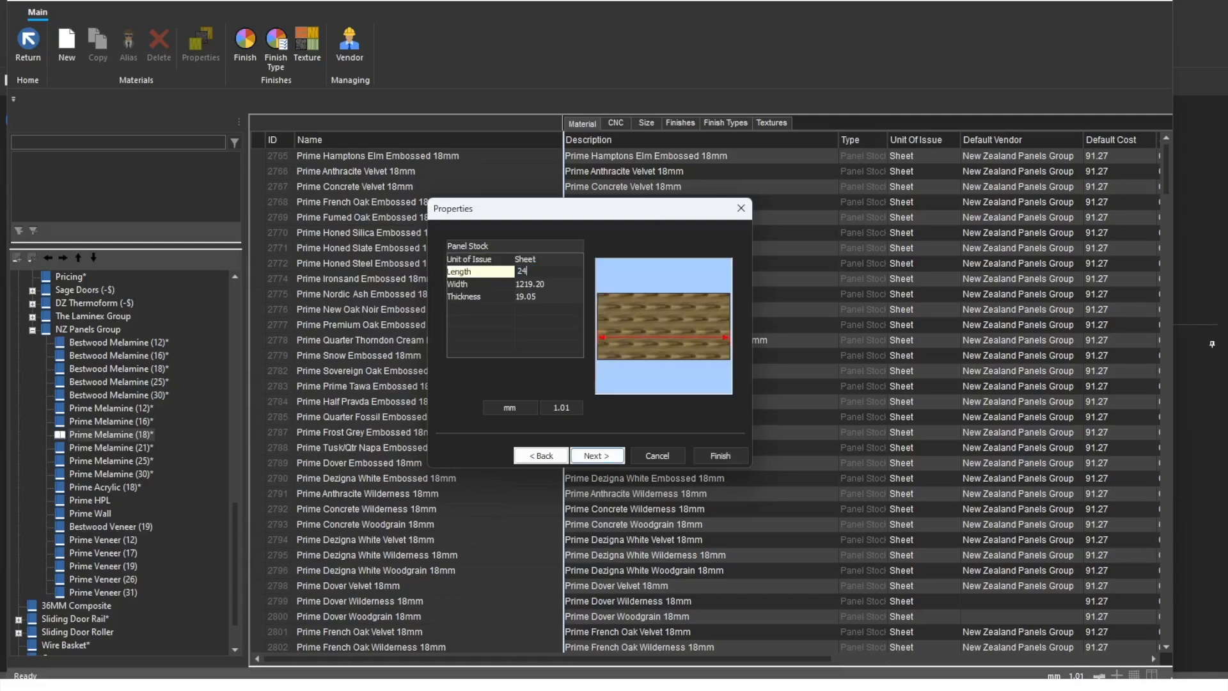
left_click(559, 282)
type("1220")
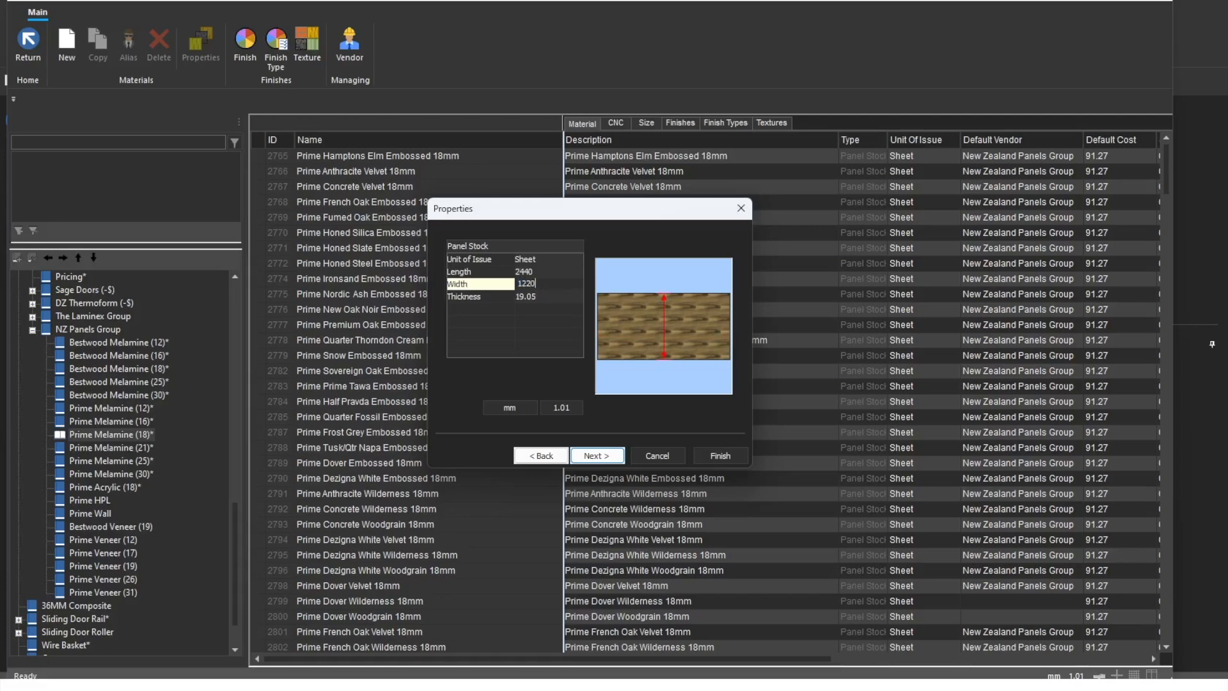
left_click(553, 297)
type("18")
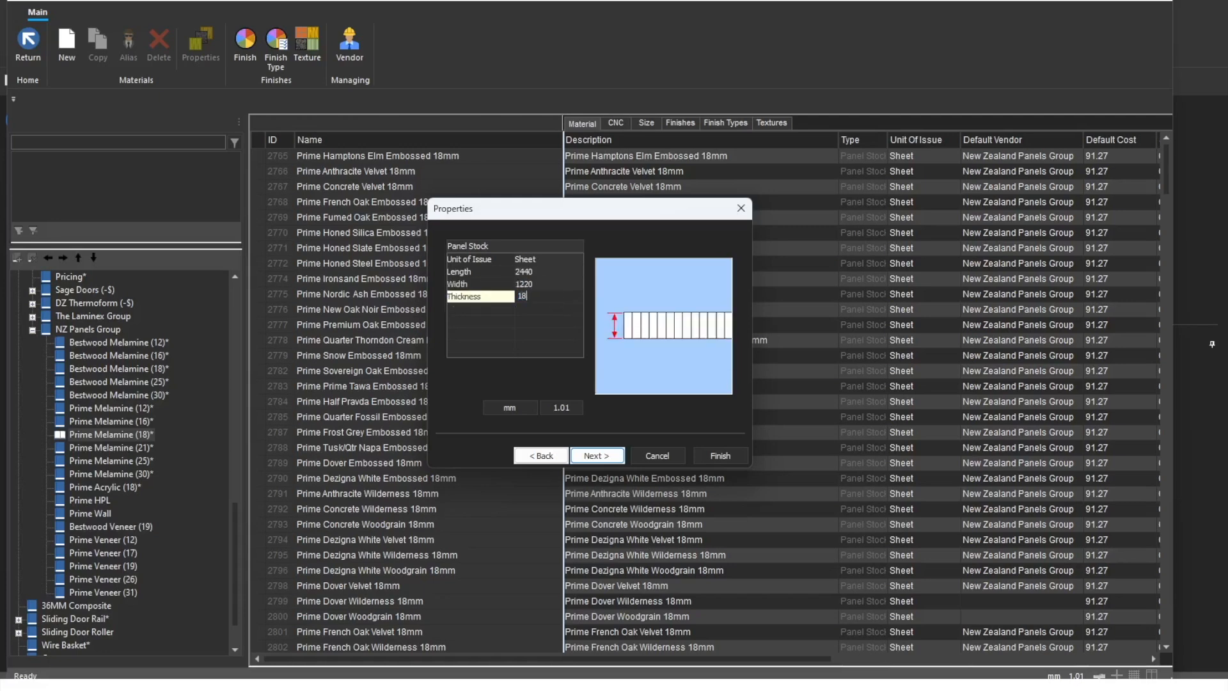
left_click(592, 461)
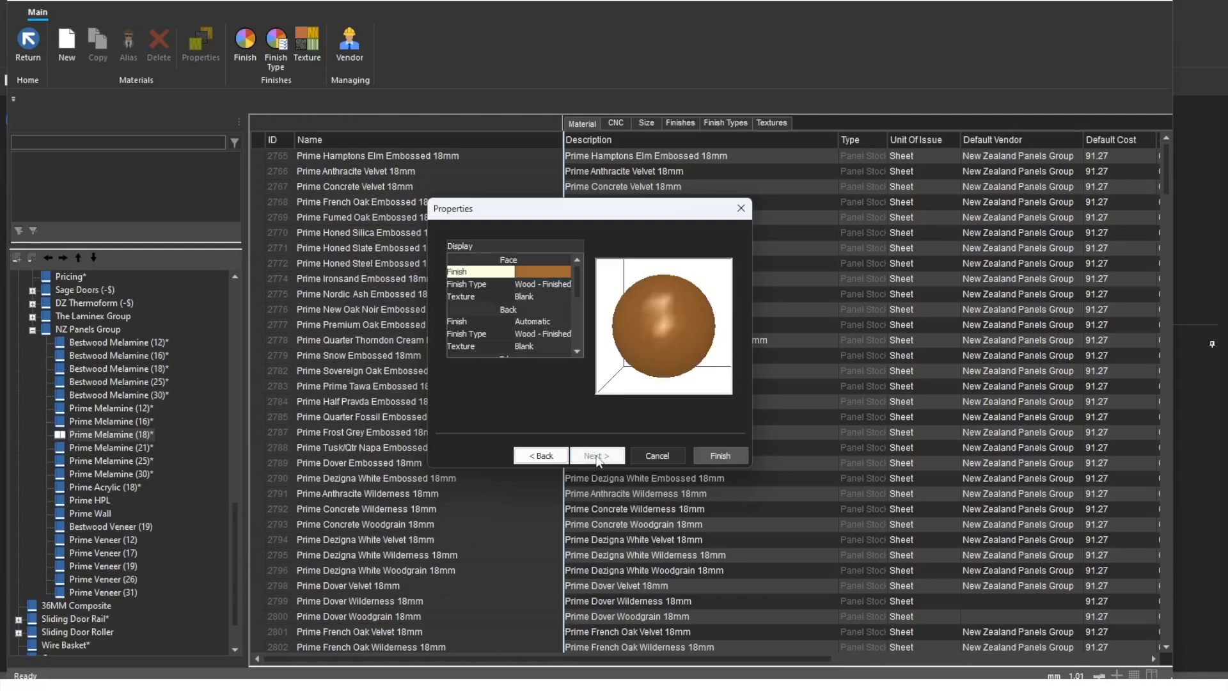
Set the panel's face finish to Prime - Grey Pearl from the finish list.
left_click(567, 270)
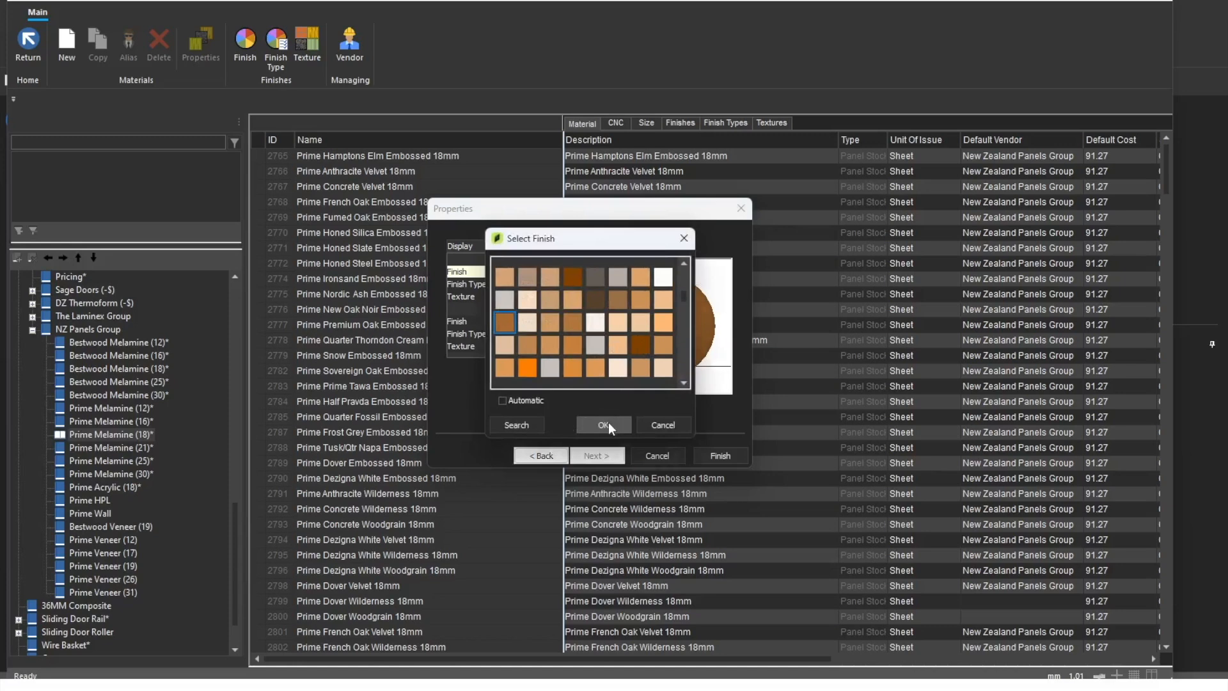
left_click(522, 425)
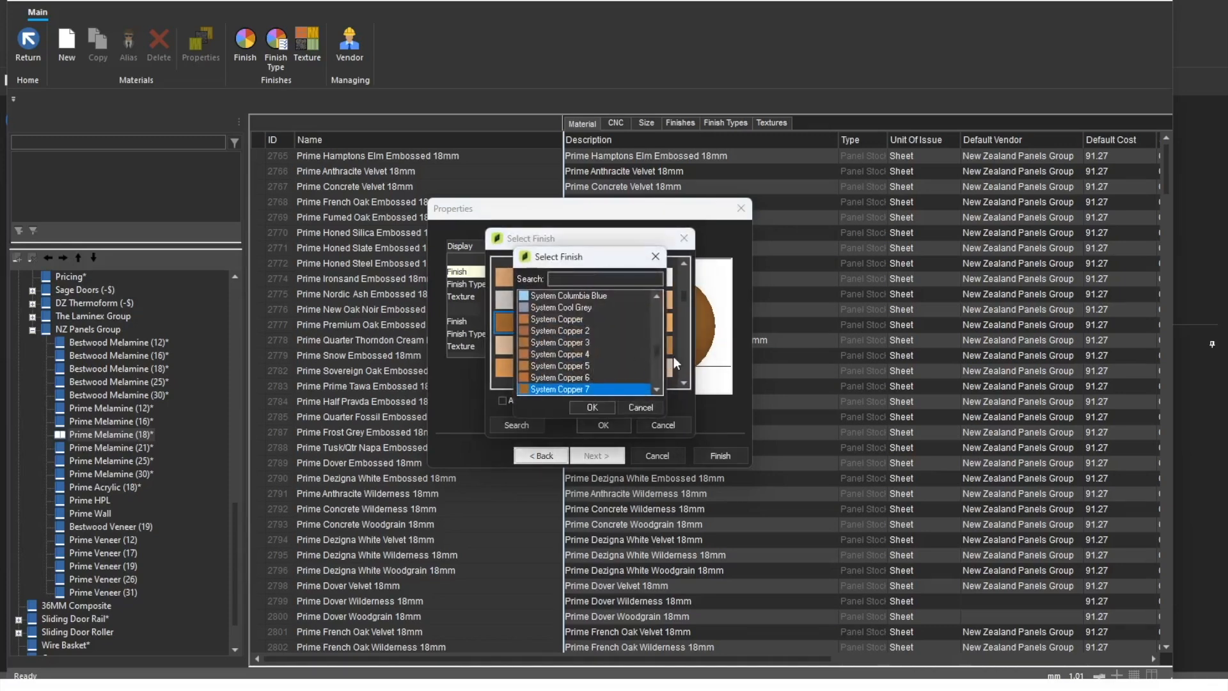
left_click_drag(657, 351, 658, 335)
scroll(594, 366, "down", 6)
scroll(600, 362, "up", 5)
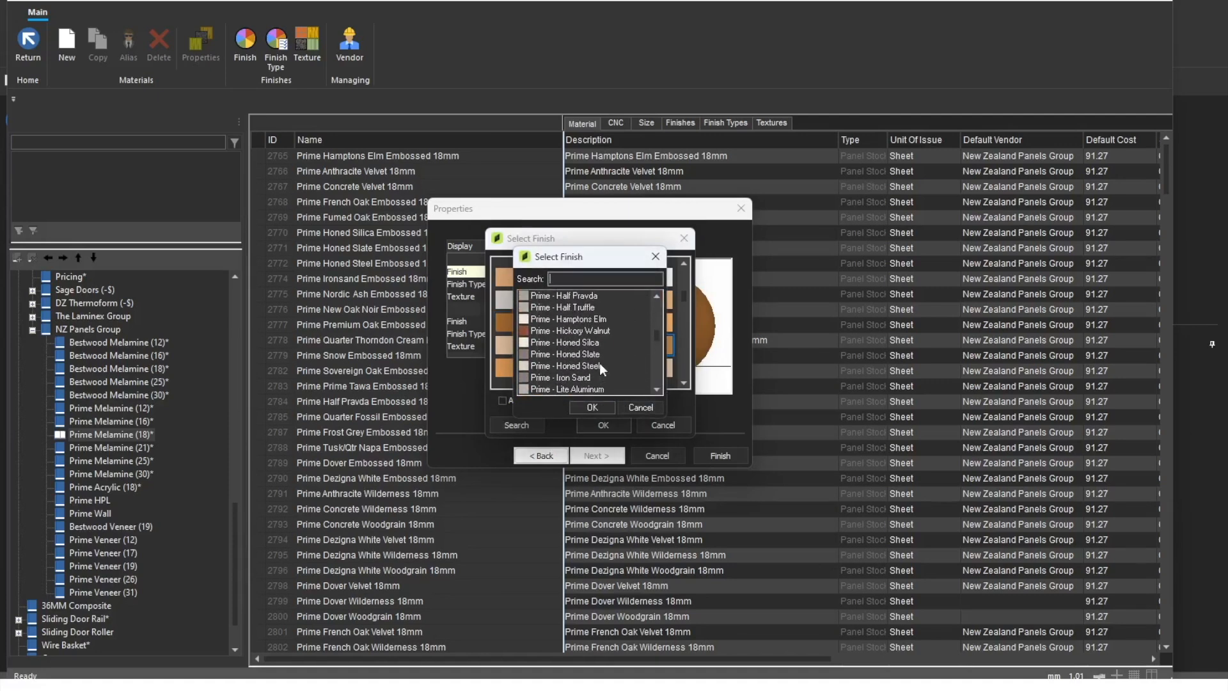
scroll(568, 347, "down", 2)
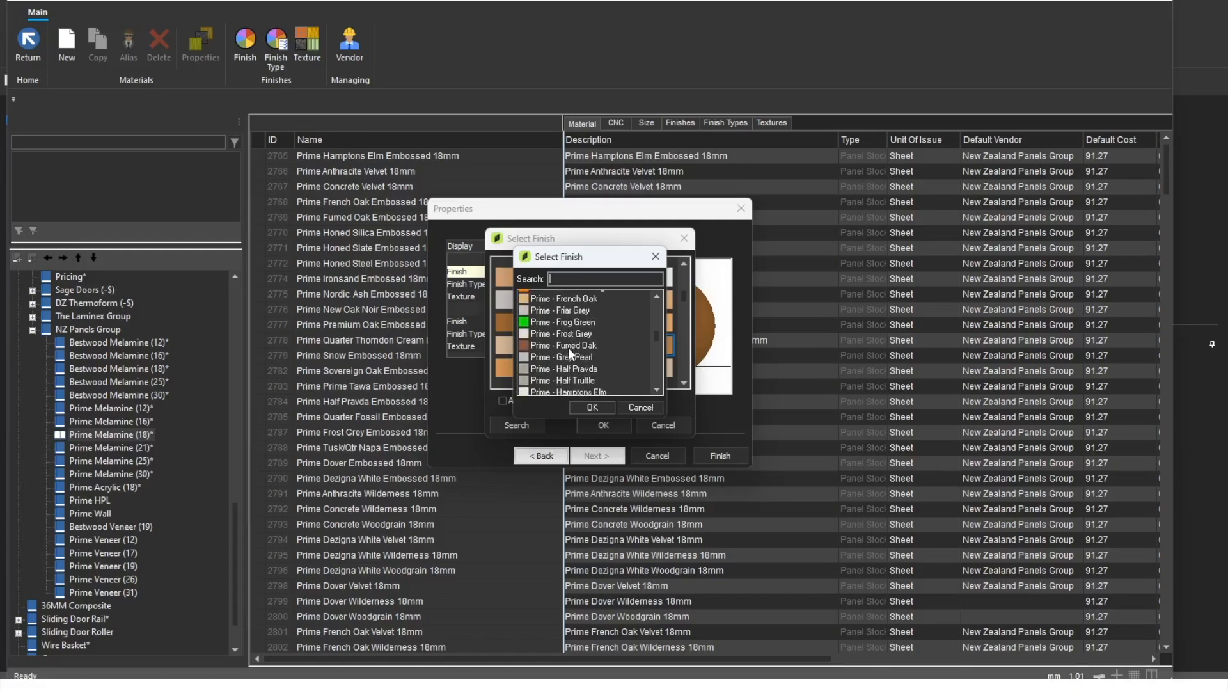
left_click(573, 355)
left_click(592, 407)
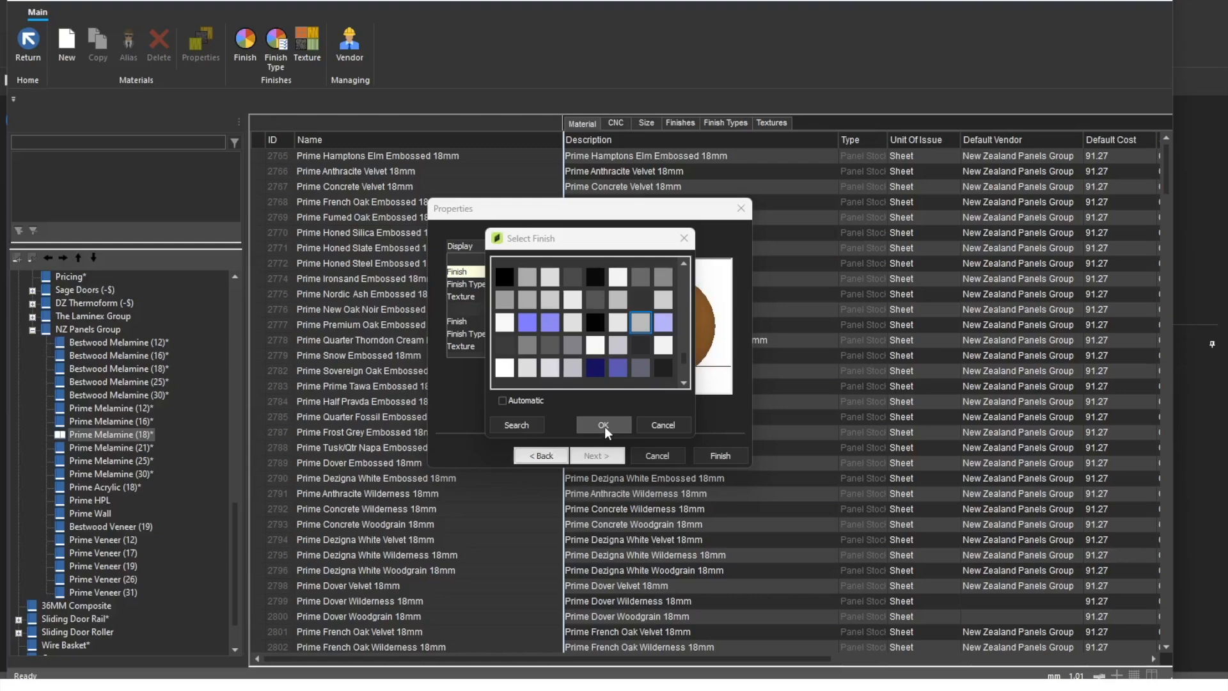
left_click(605, 426)
Set the panel's face finish type to Laminate - Matte.
left_click(566, 333)
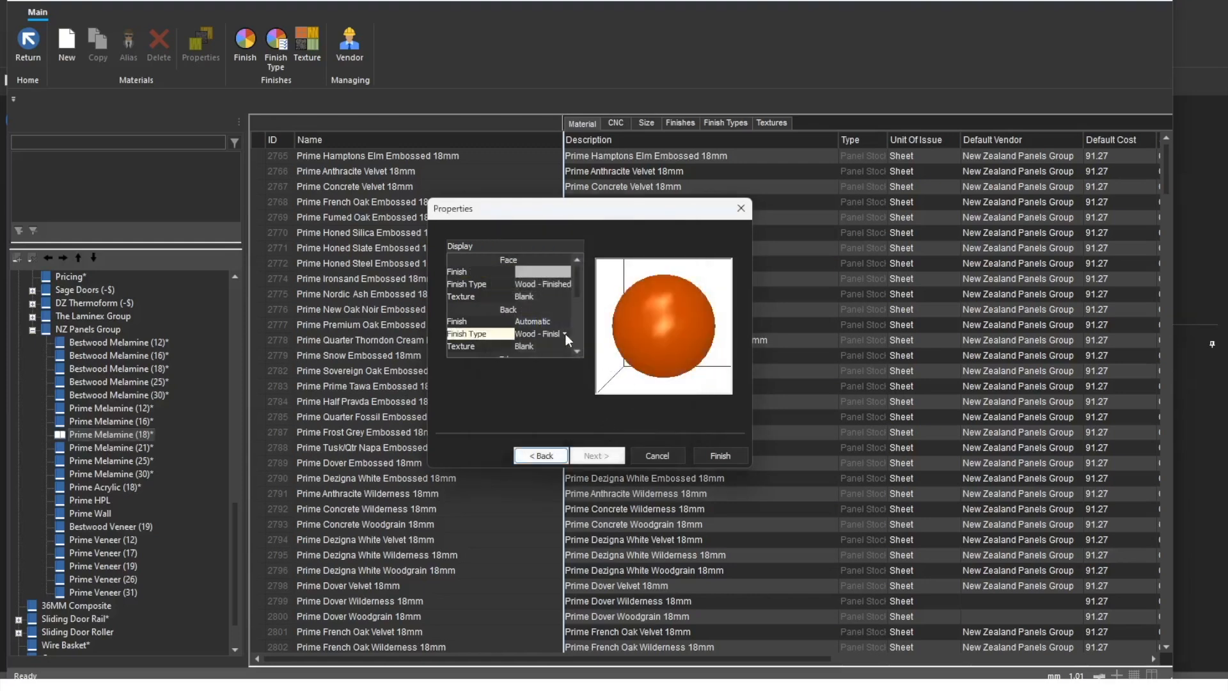
left_click(560, 284)
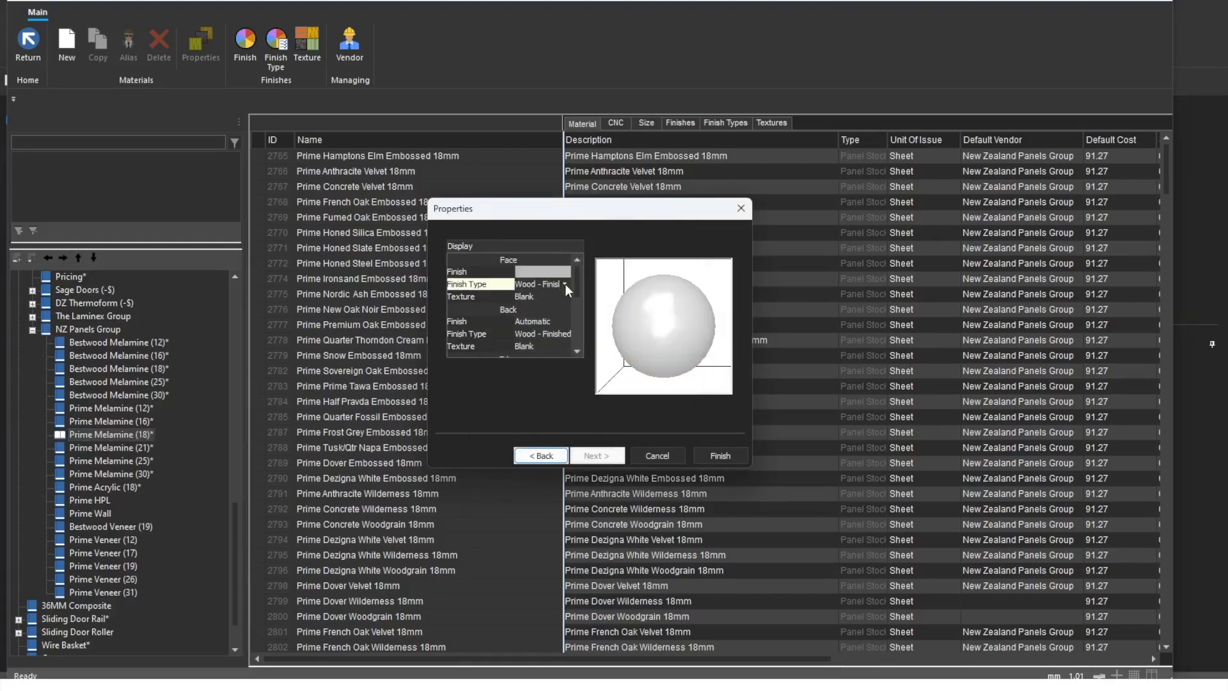
left_click(565, 284)
left_click(545, 309)
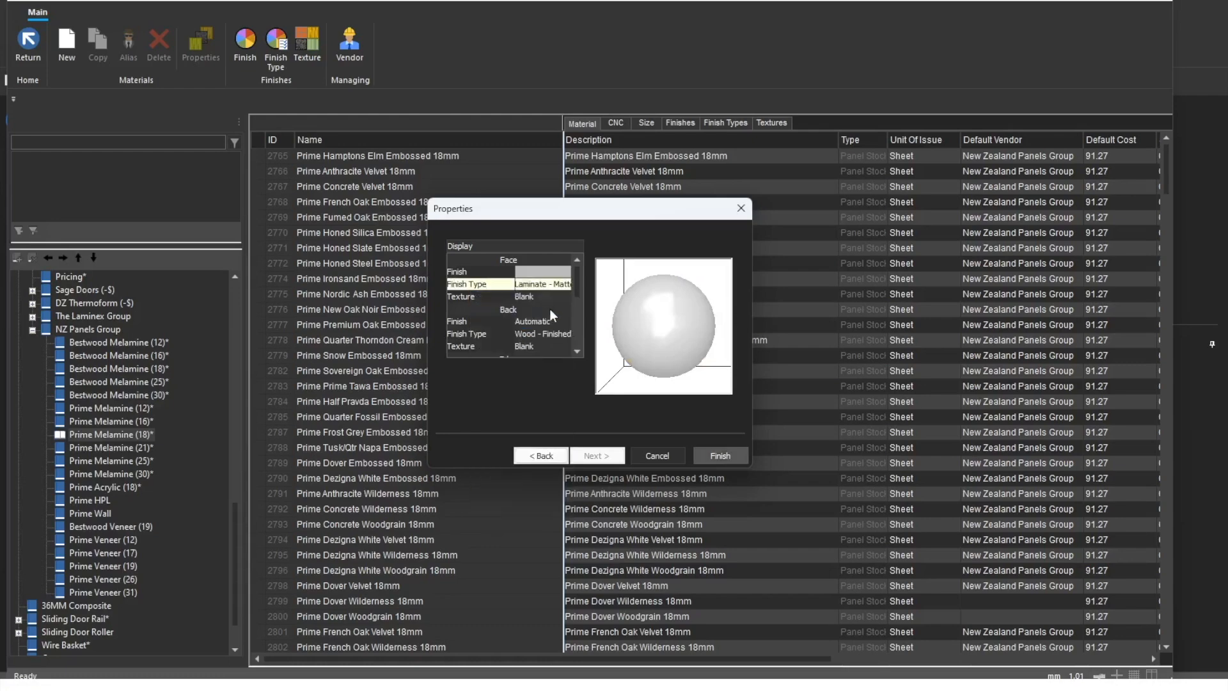
Set the panel's face texture to Prime Grey Pearl from the recent textures.
left_click(558, 297)
left_click(563, 294)
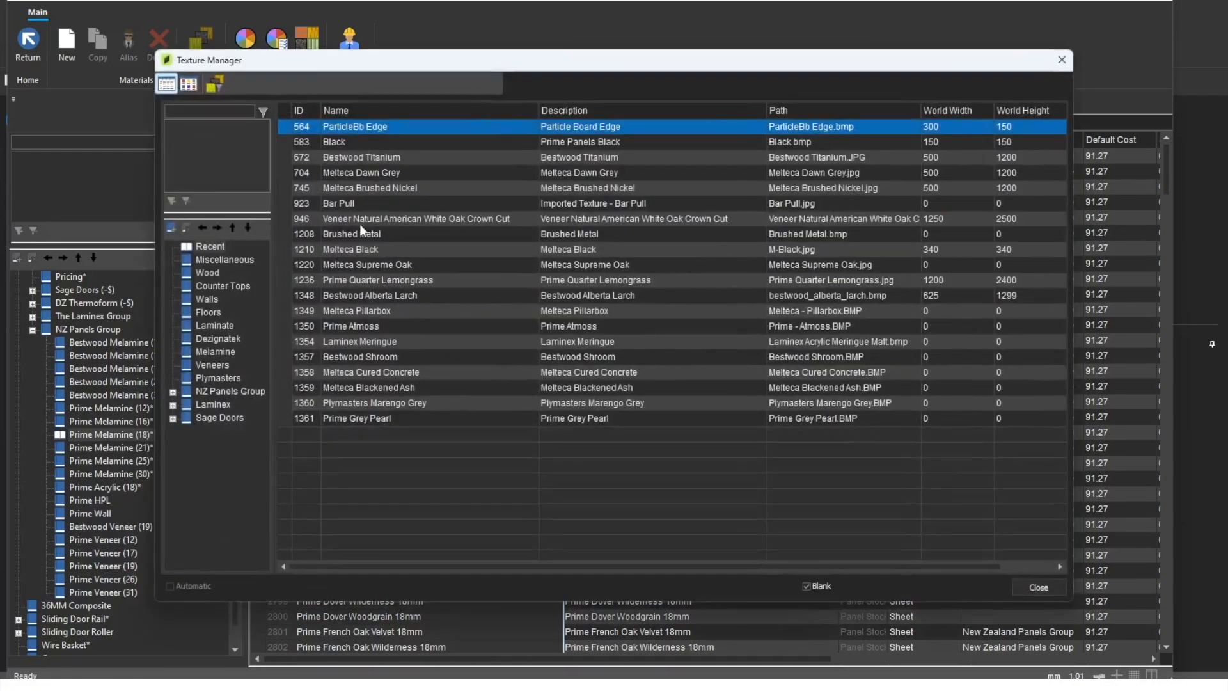
double_click(311, 418)
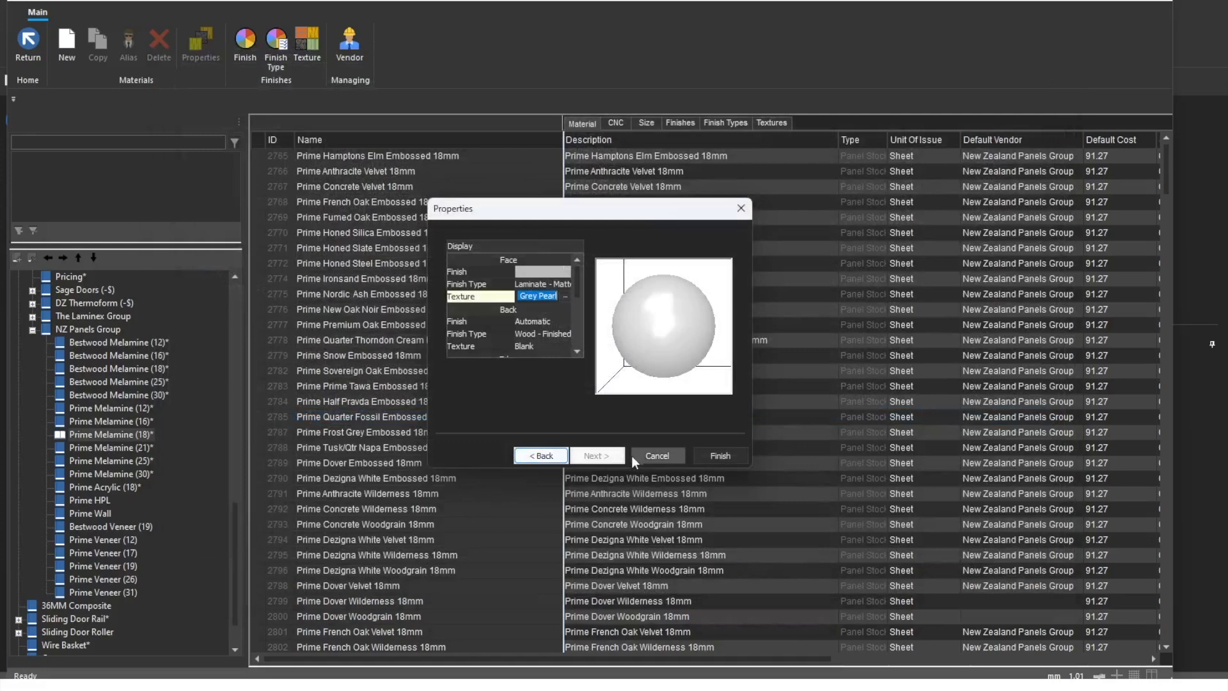
Set the panel's back finish to Prime - Grey Pearl from the finish list.
left_click(558, 322)
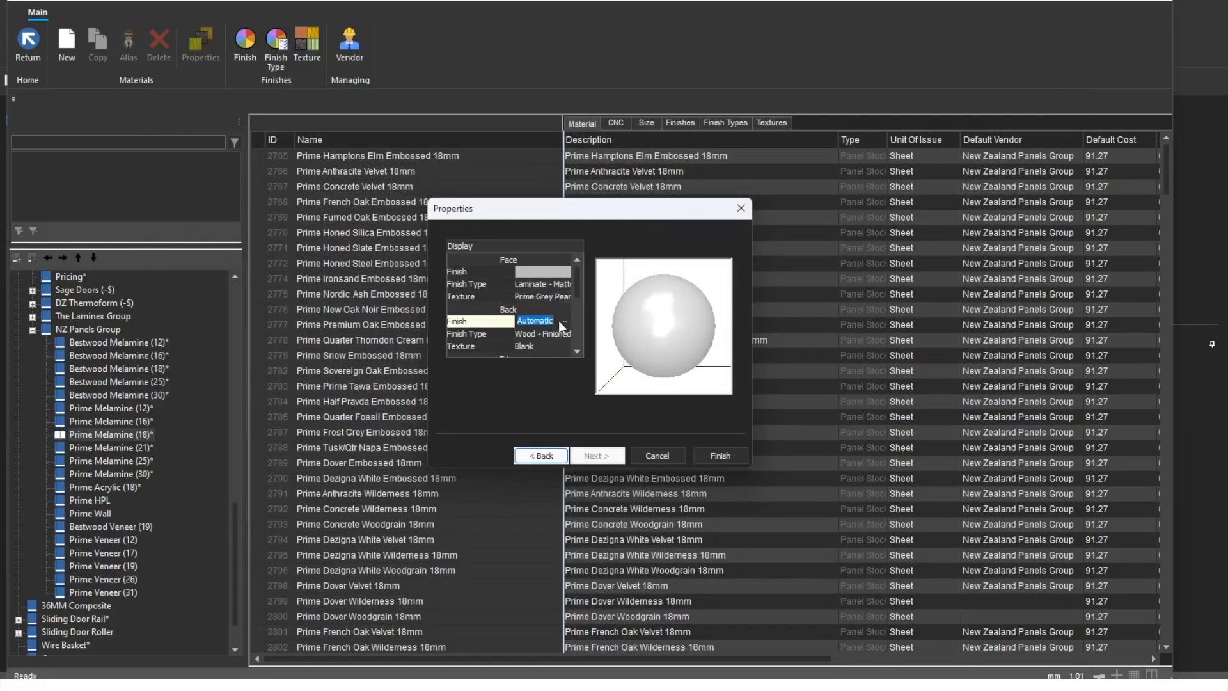
left_click(562, 320)
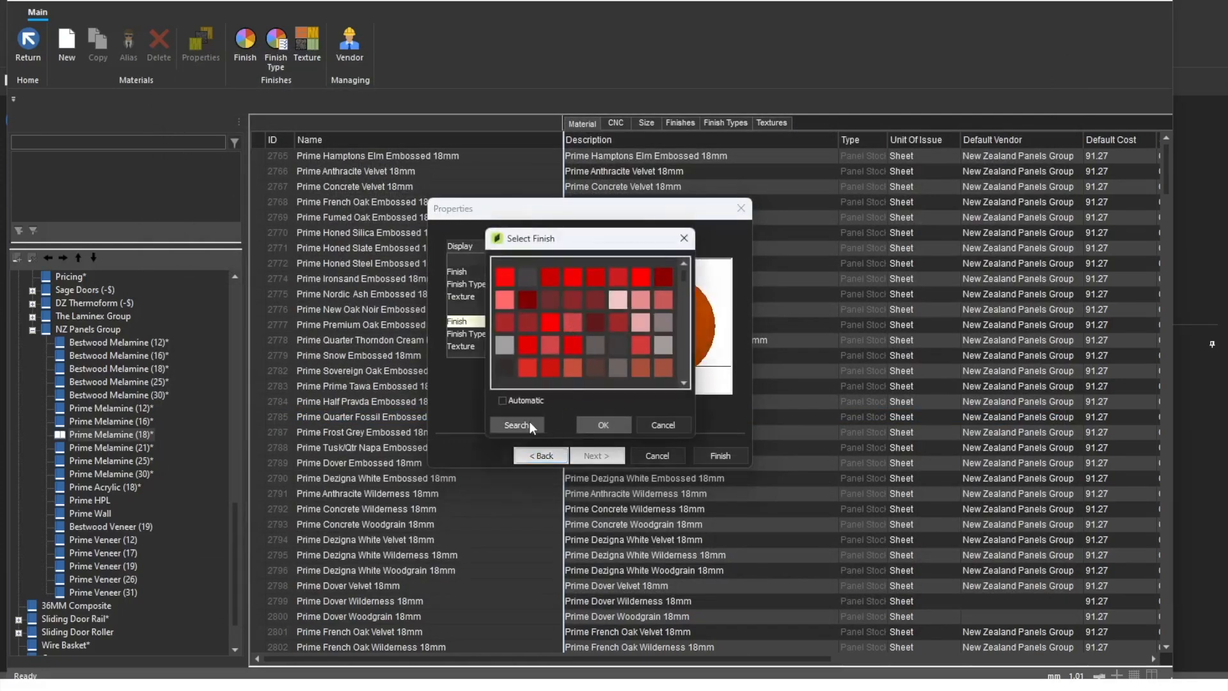
left_click(529, 423)
scroll(651, 332, "up", 10)
scroll(609, 339, "down", 6)
left_click(579, 354)
left_click(591, 408)
left_click(614, 428)
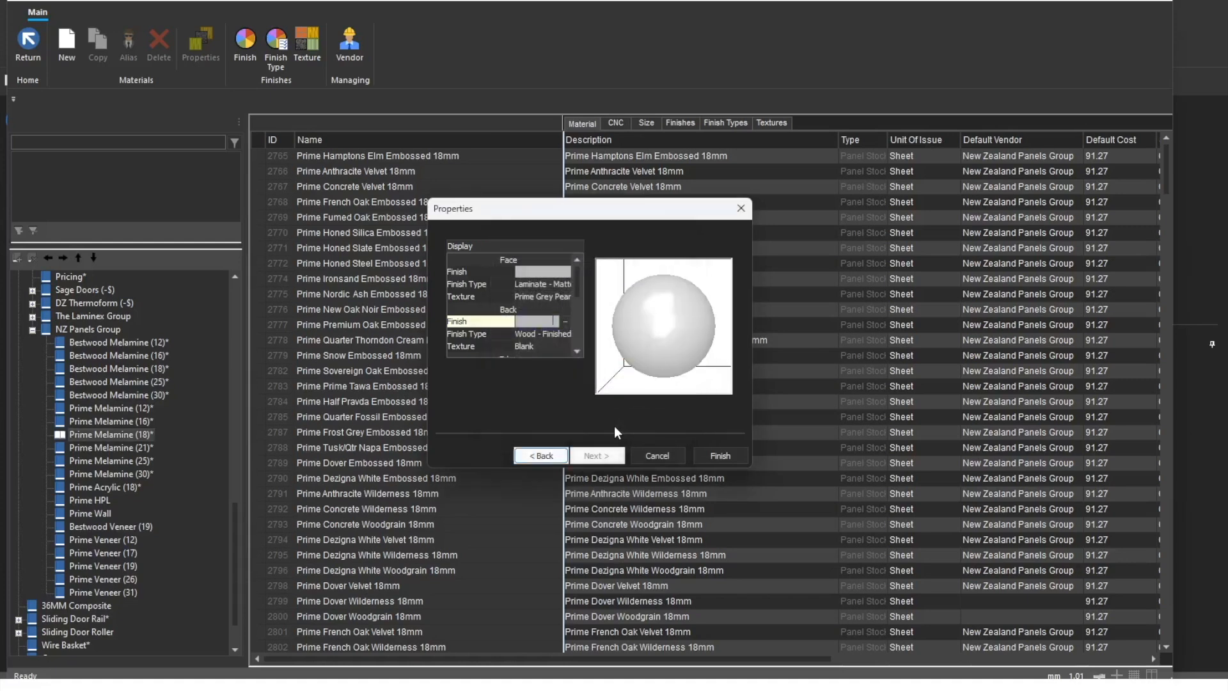
Set the panel's back finish type to Laminate - Matte and its back texture to Prime Grey Pearl.
left_click(564, 335)
left_click(564, 334)
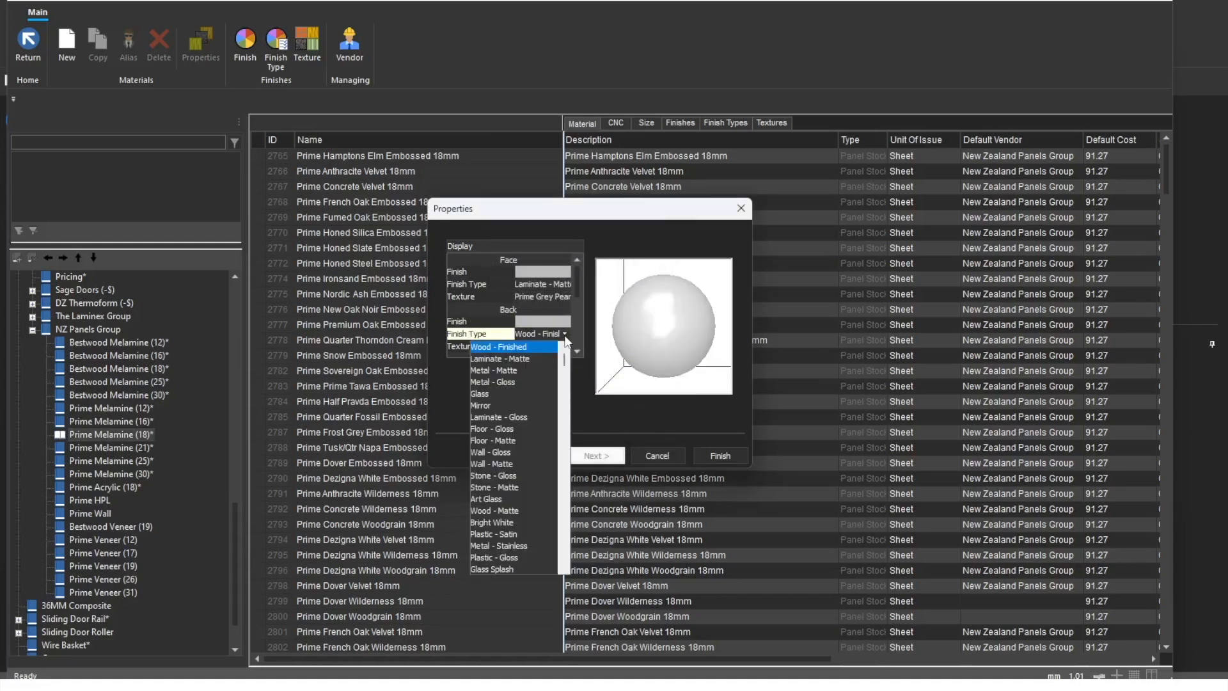
left_click(540, 358)
left_click(552, 347)
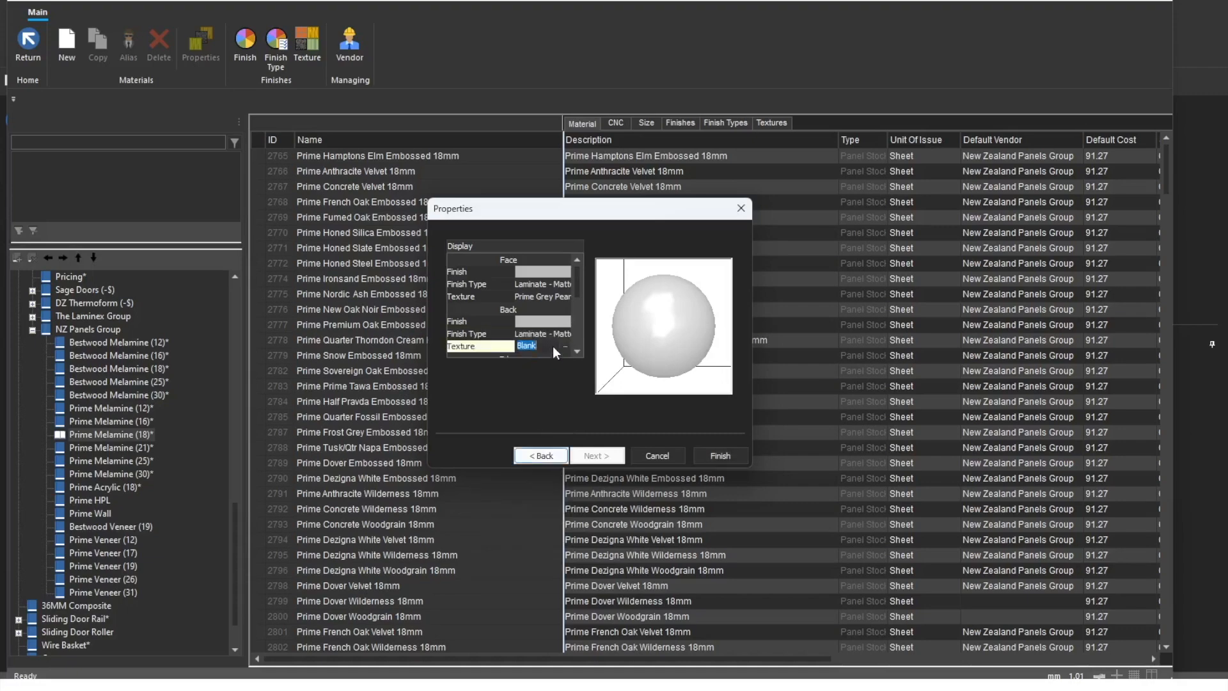
left_click(563, 347)
double_click(313, 419)
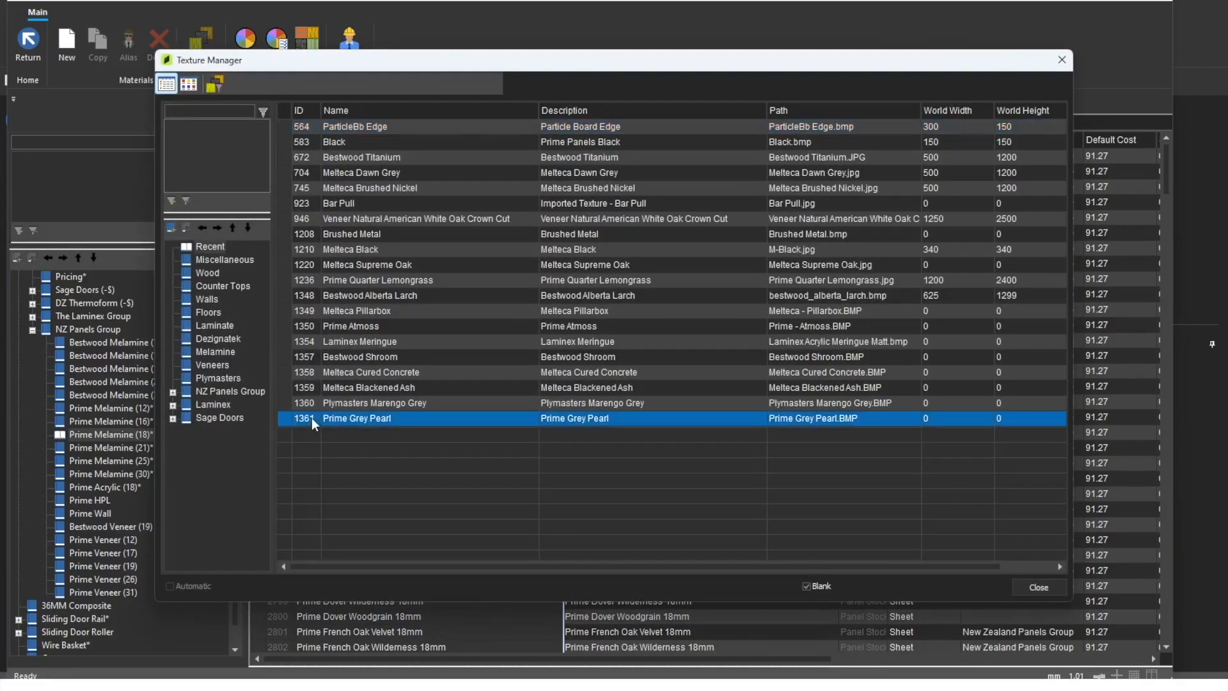
Review the panel's edge and end display settings, keep their defaults, and finish creating the material.
scroll(527, 310, "down", 2)
scroll(538, 339, "down", 2)
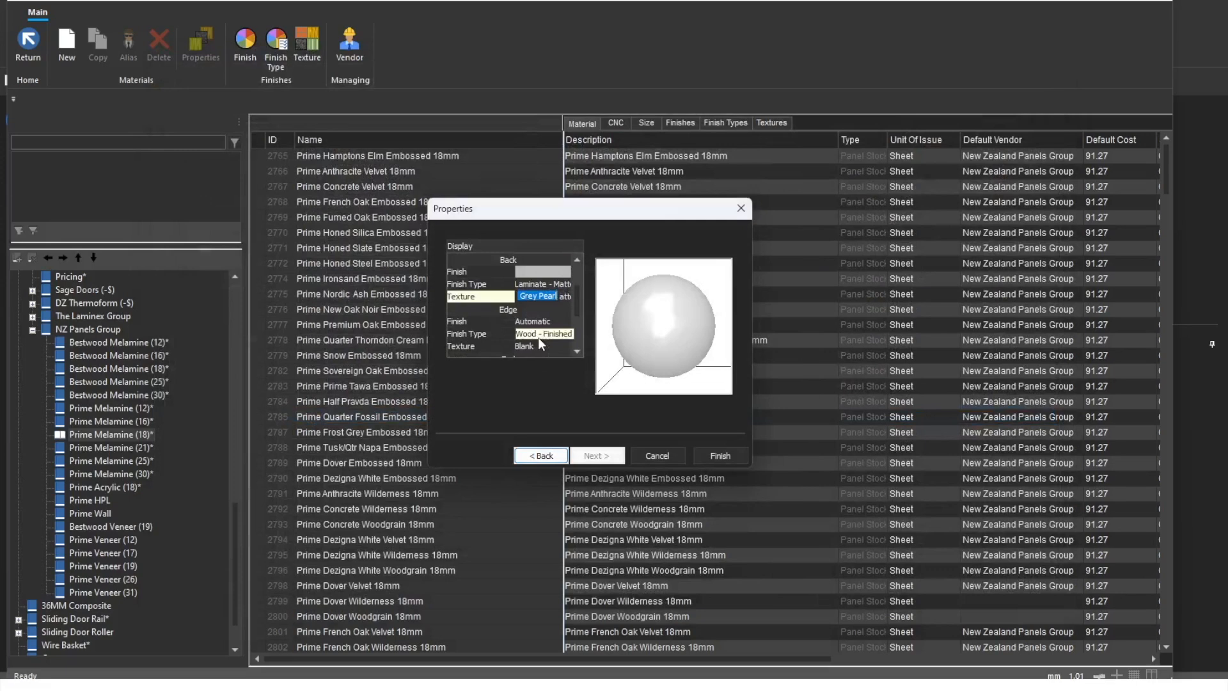
left_click(540, 309)
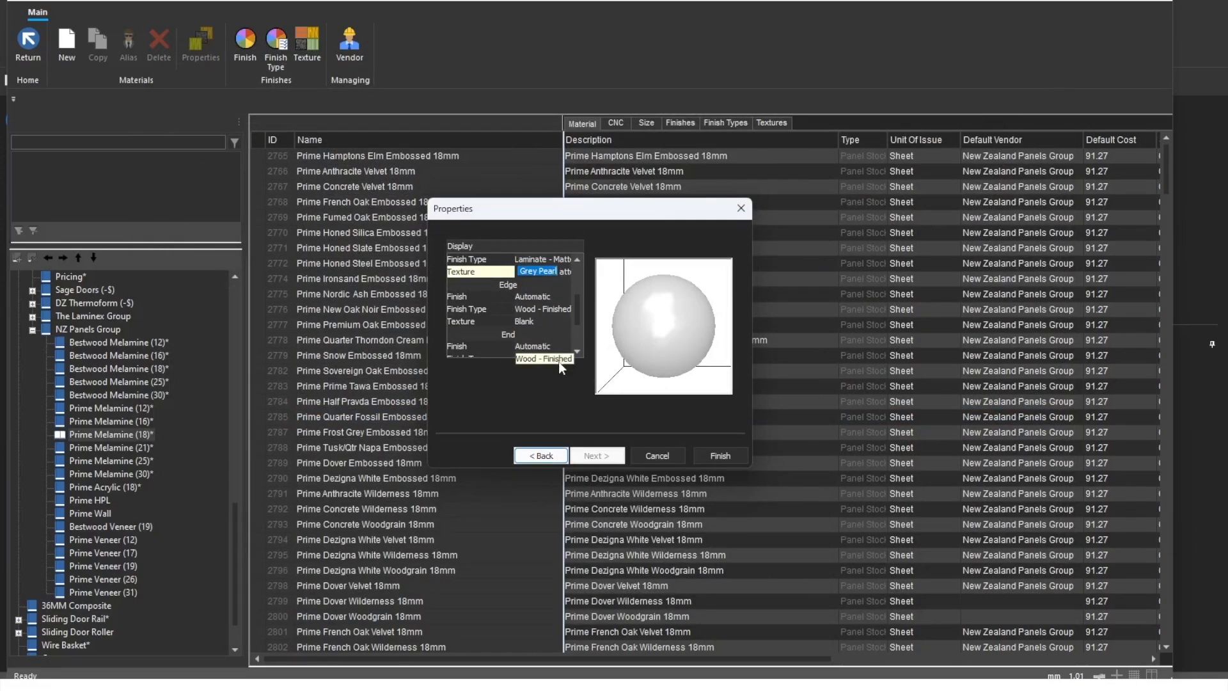
scroll(557, 349, "down", 1)
left_click(551, 335)
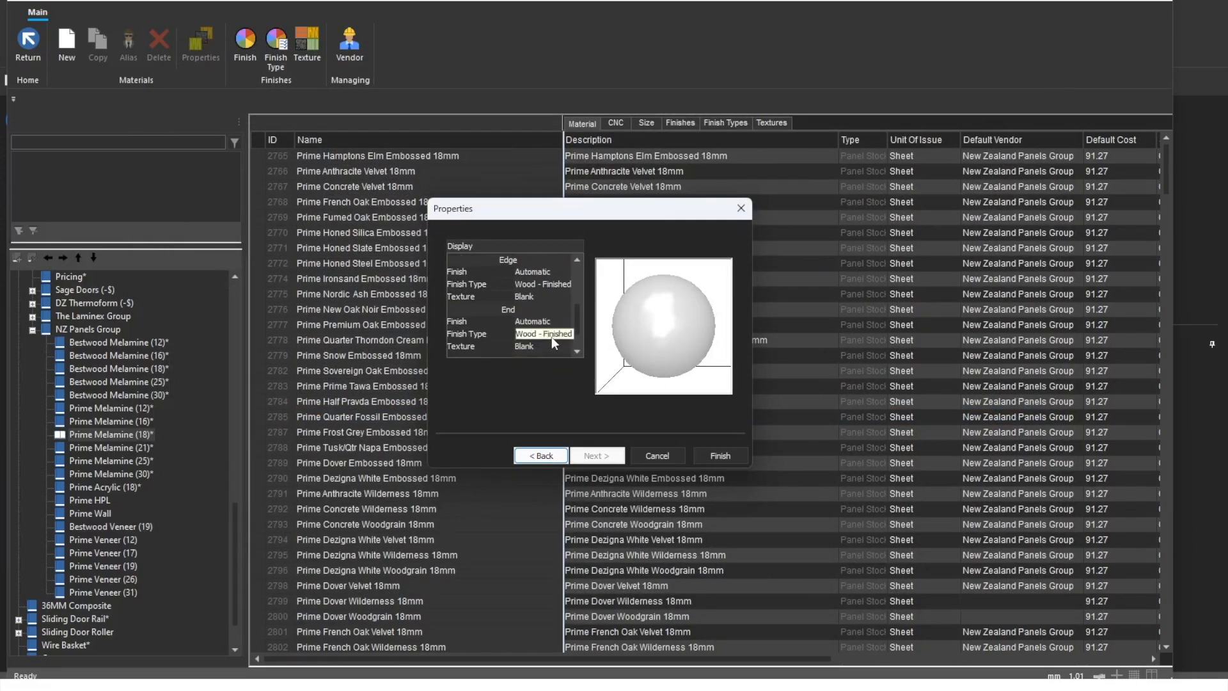
left_click(717, 455)
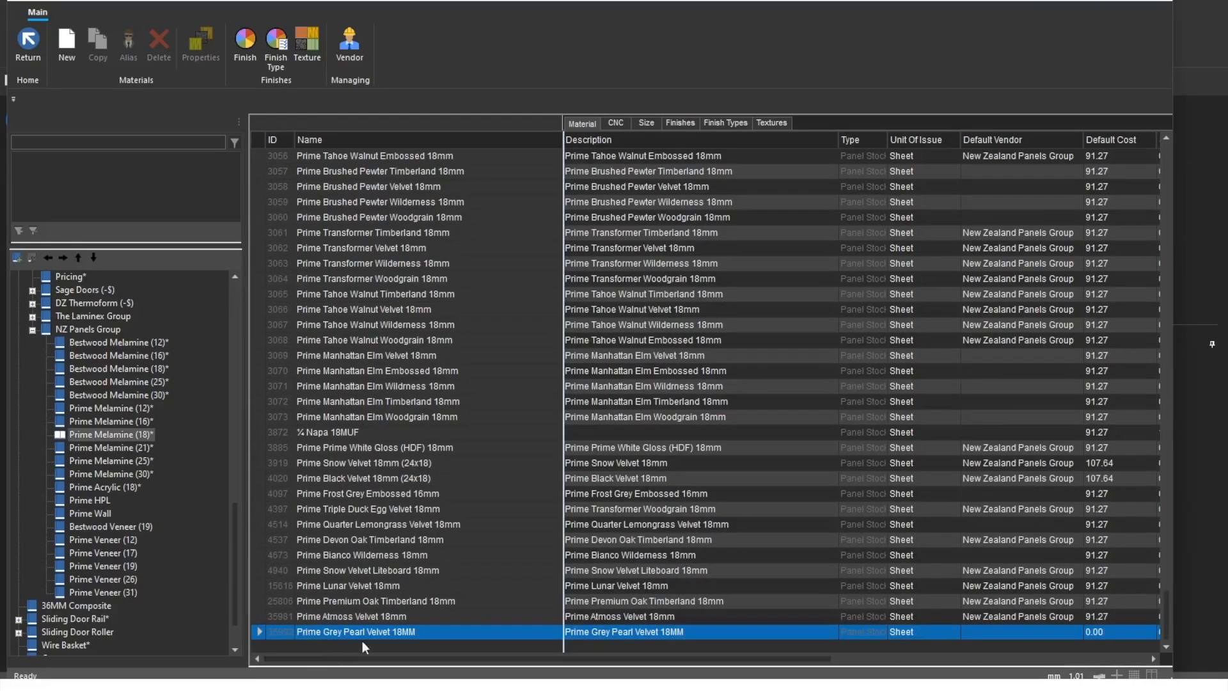
Add New Zealand Panels Group as a vendor of the Prime Grey Pearl Velvet 18MM material.
double_click(281, 633)
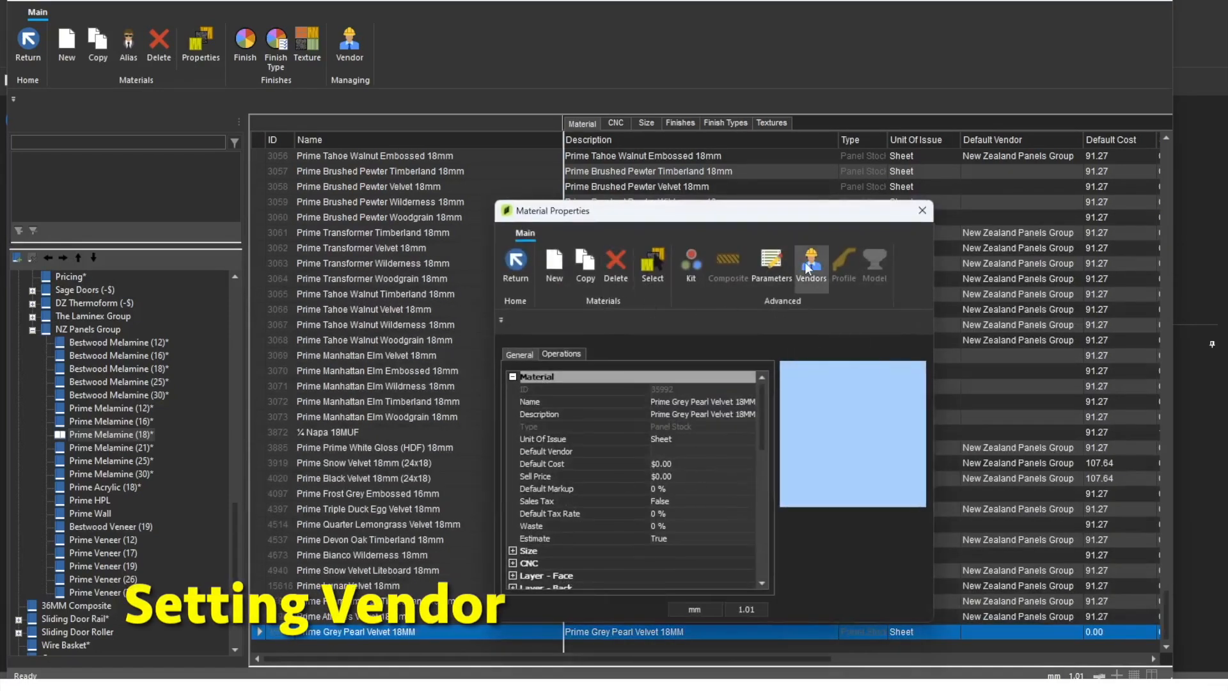
left_click(809, 267)
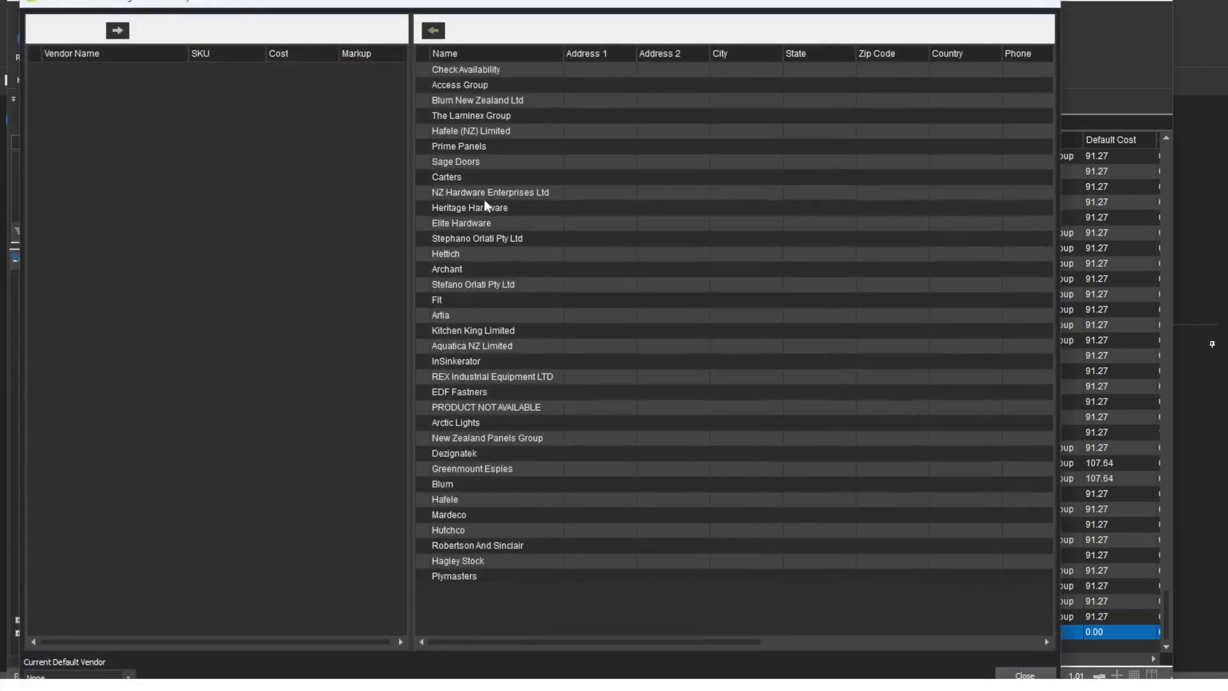
left_click(477, 440)
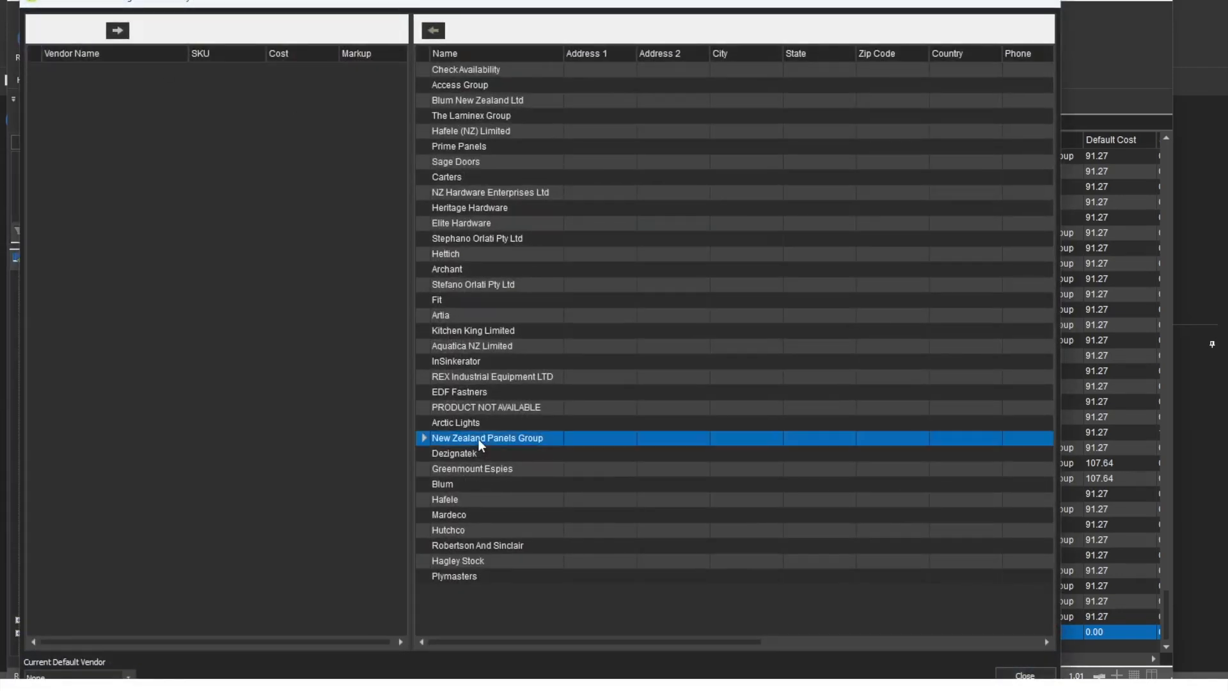
left_click(434, 32)
Set the panel material's vendor cost to 91.27 and close the material properties and the material catalog.
left_click(282, 69)
type("91.27")
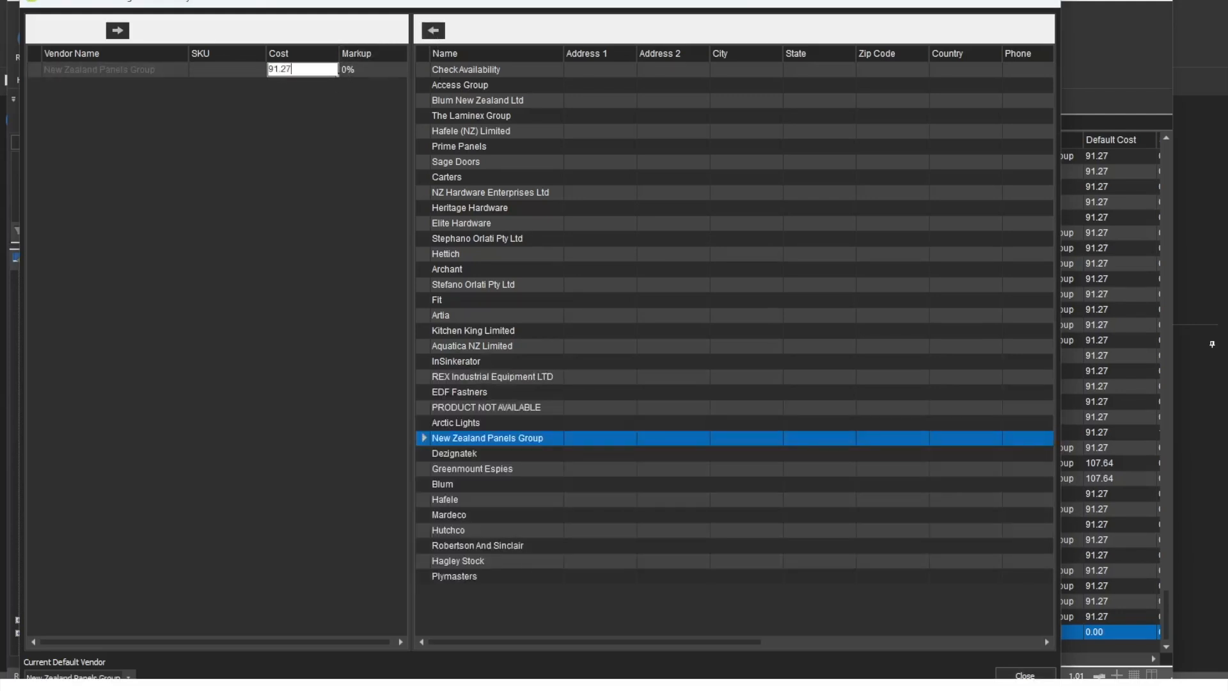
left_click(1025, 675)
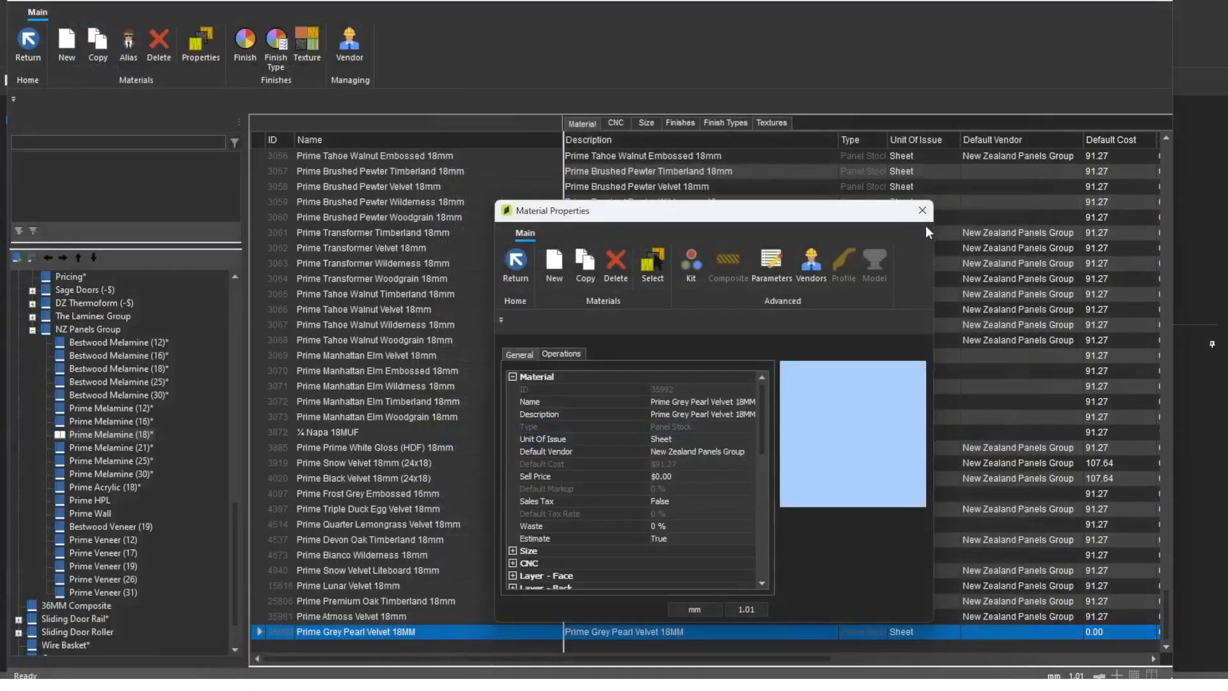
left_click(926, 223)
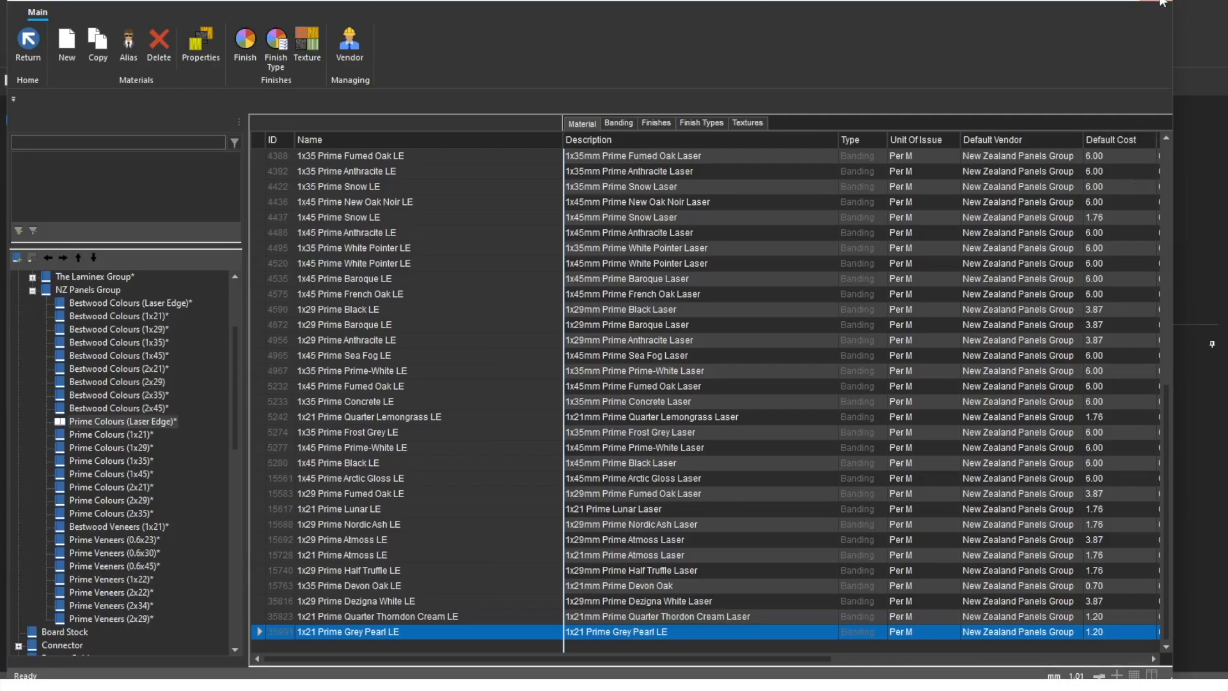
left_click(1161, 2)
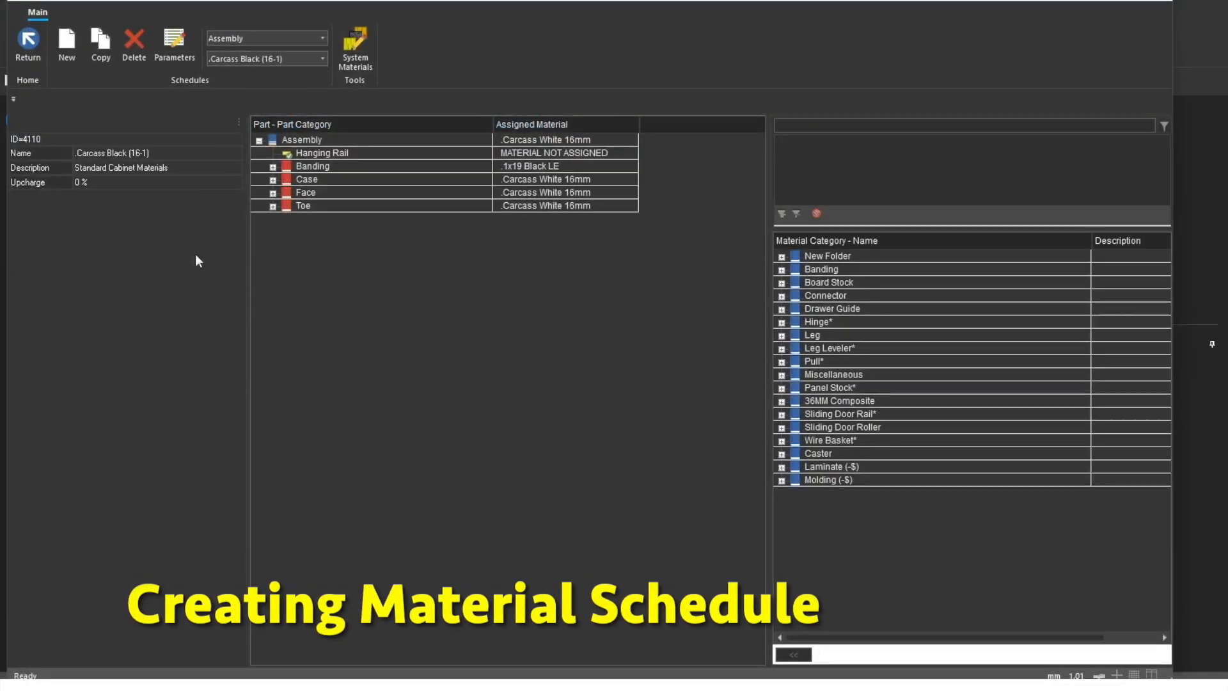
Create a new assembly material schedule named Prime Grey Pearl (18-LE).
left_click(66, 46)
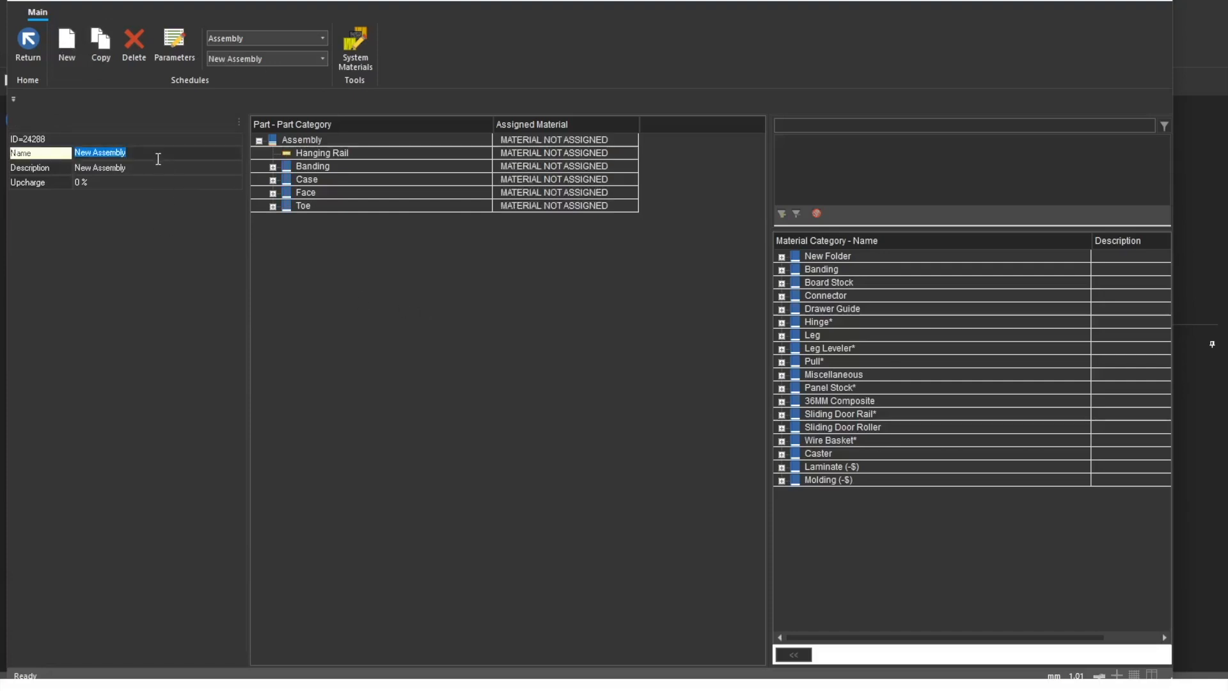
type("Prime Grey Pearl")
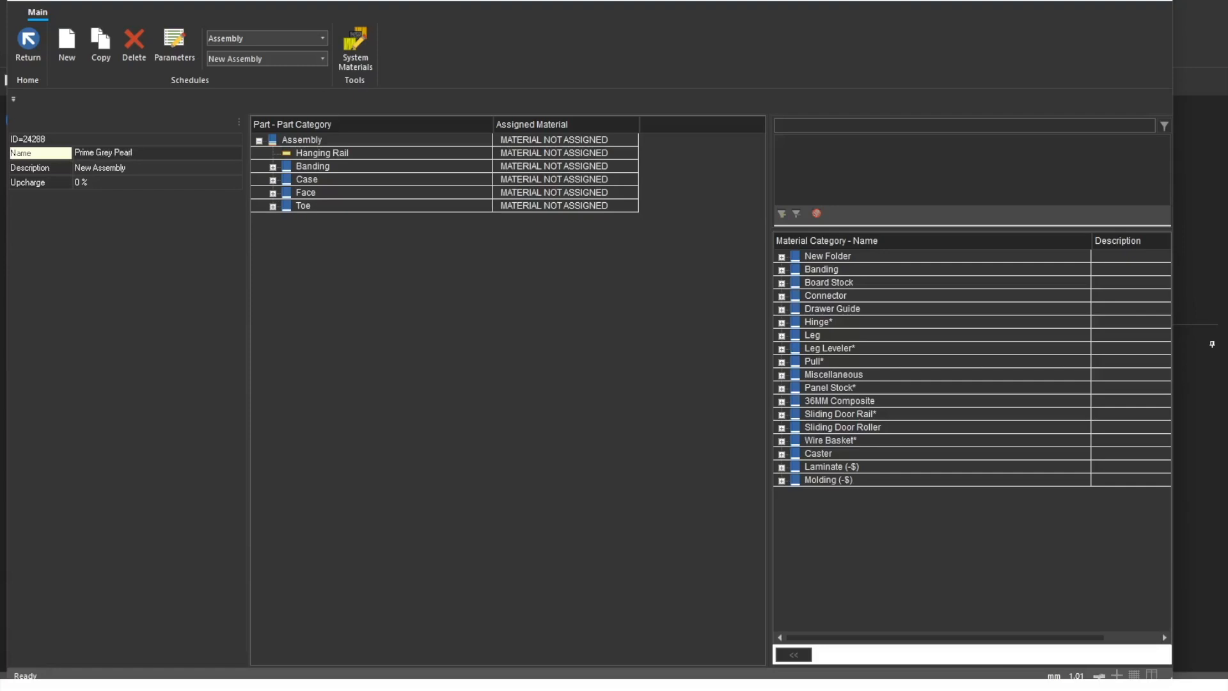
type(" (18-LE)")
key("Tab")
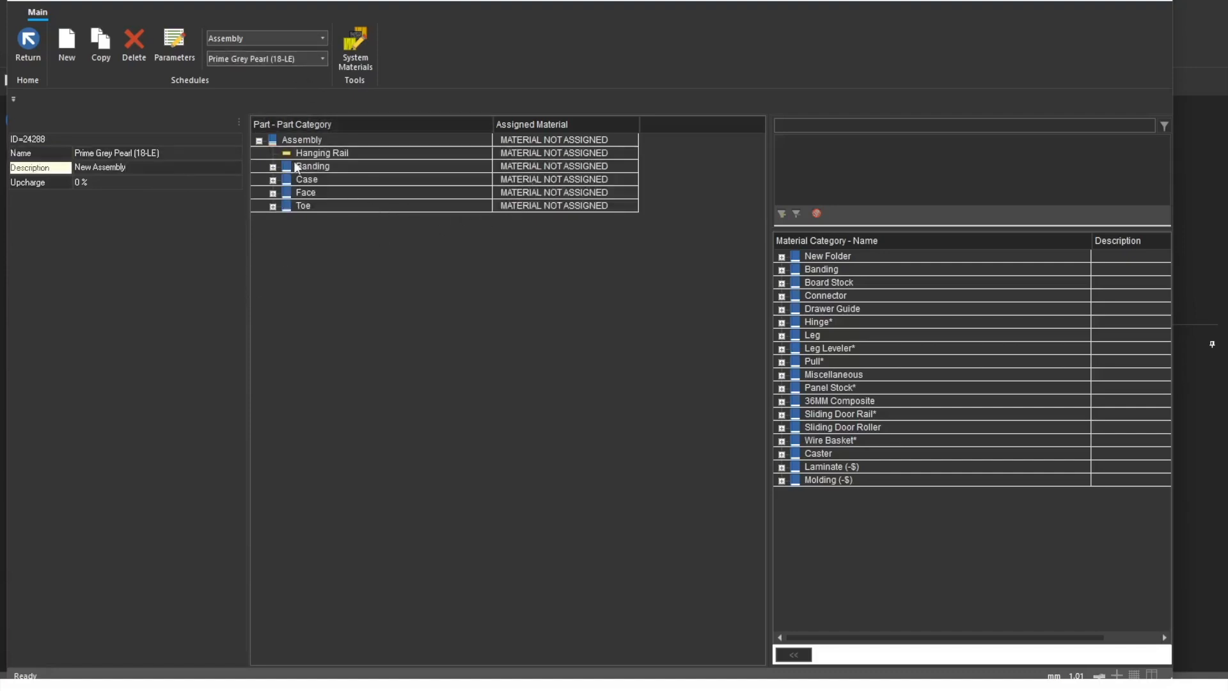
Search the materials for Grey Pearl and assign Prime Grey Pearl Velvet 18MM to the whole Assembly category.
left_click(803, 126)
type("Grey ")
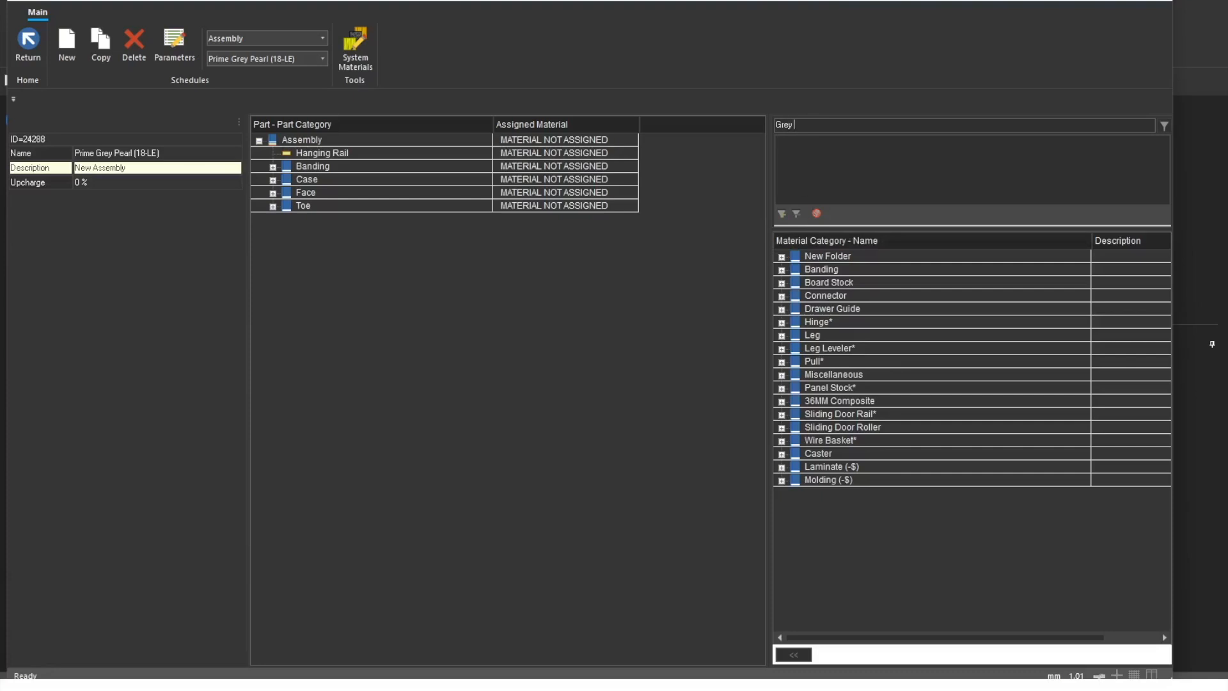
type("Pearl")
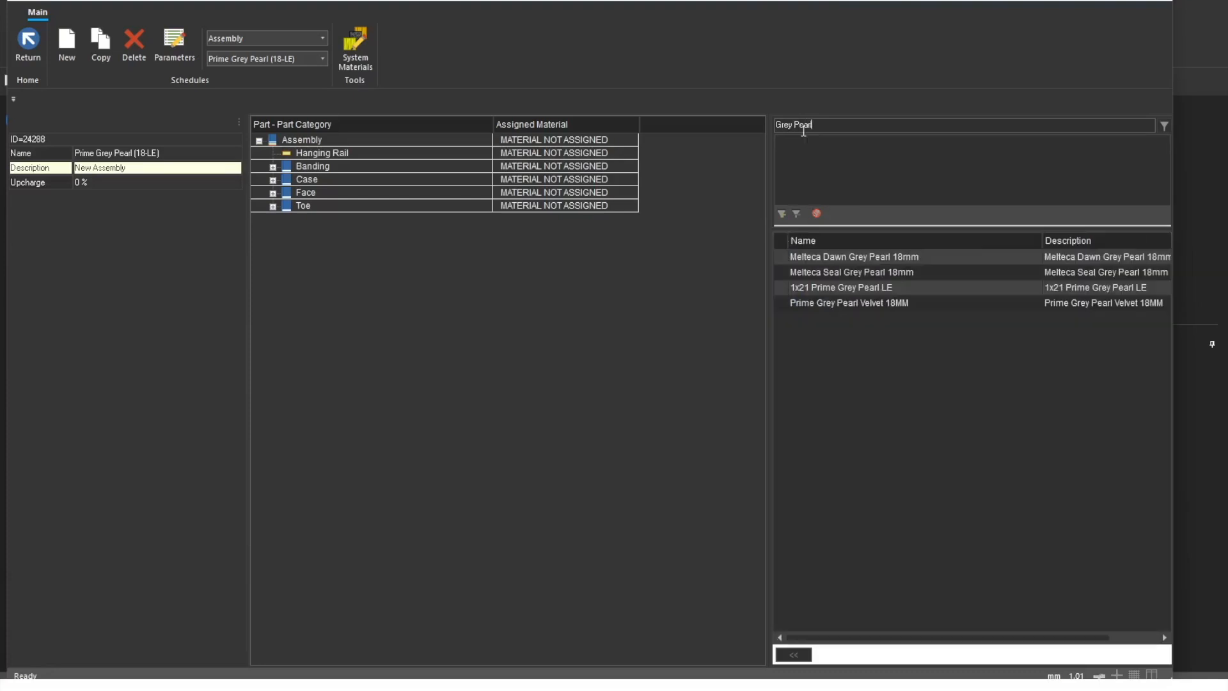
left_click(808, 304)
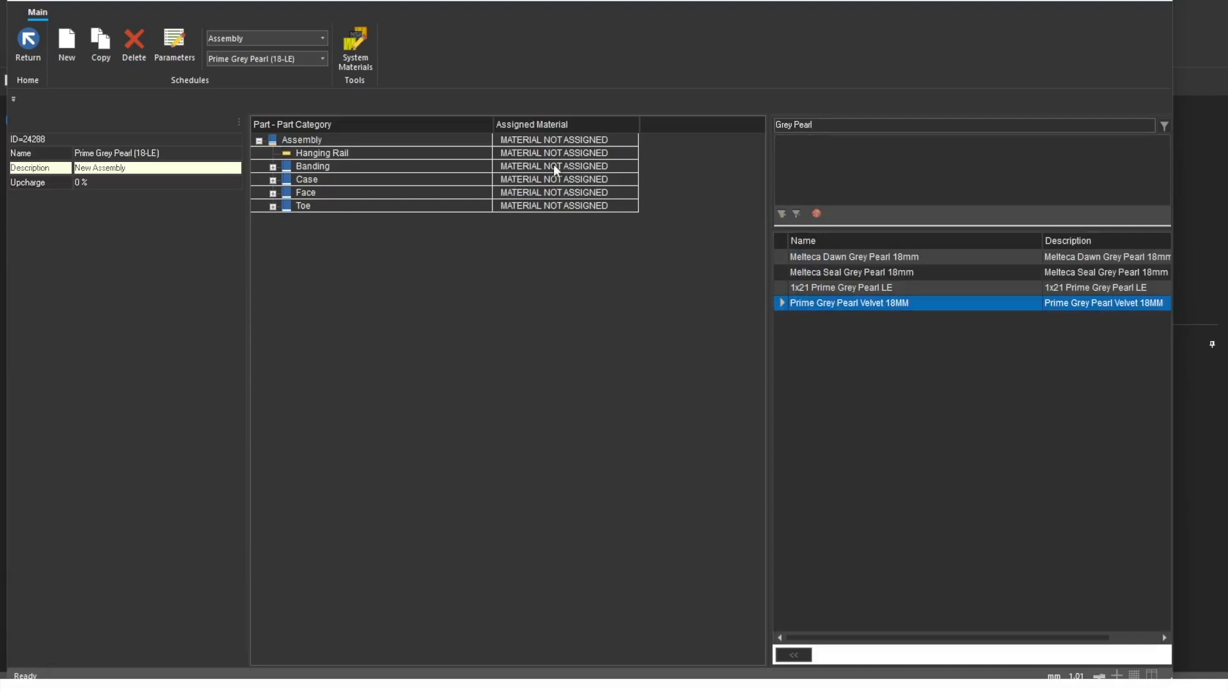
left_click(564, 139)
left_click(794, 654)
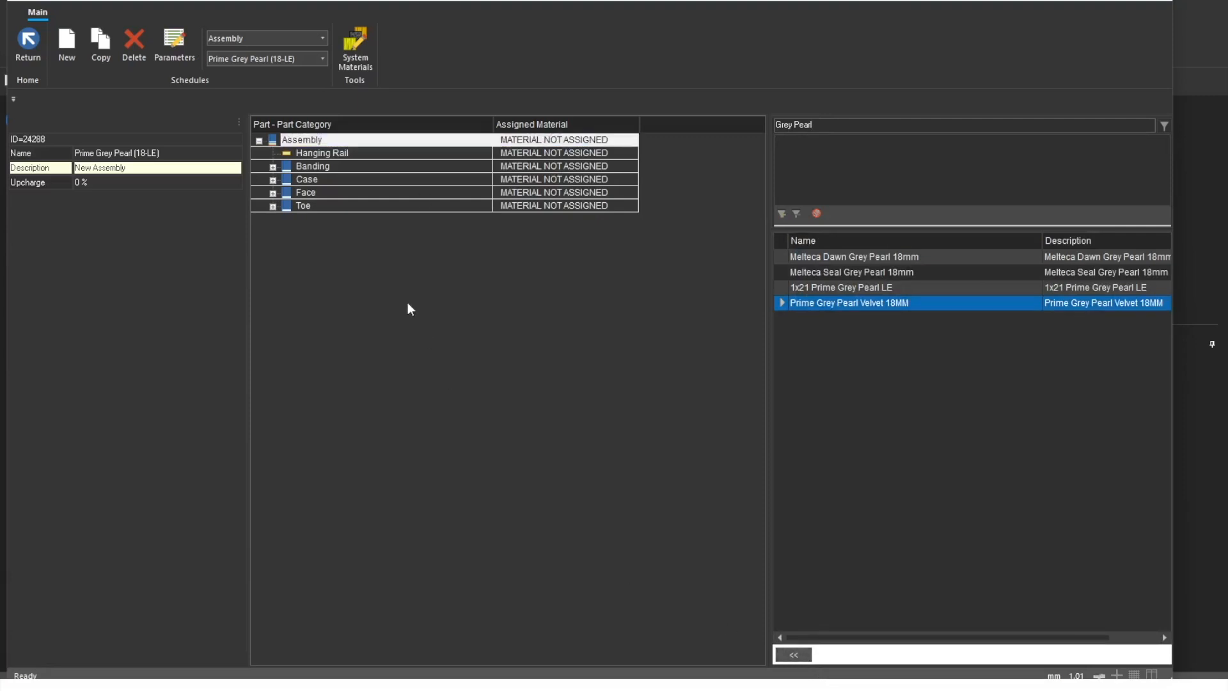
Assign 1x21 Prime Grey Pearl LE to the schedule's Banding category.
left_click(272, 167)
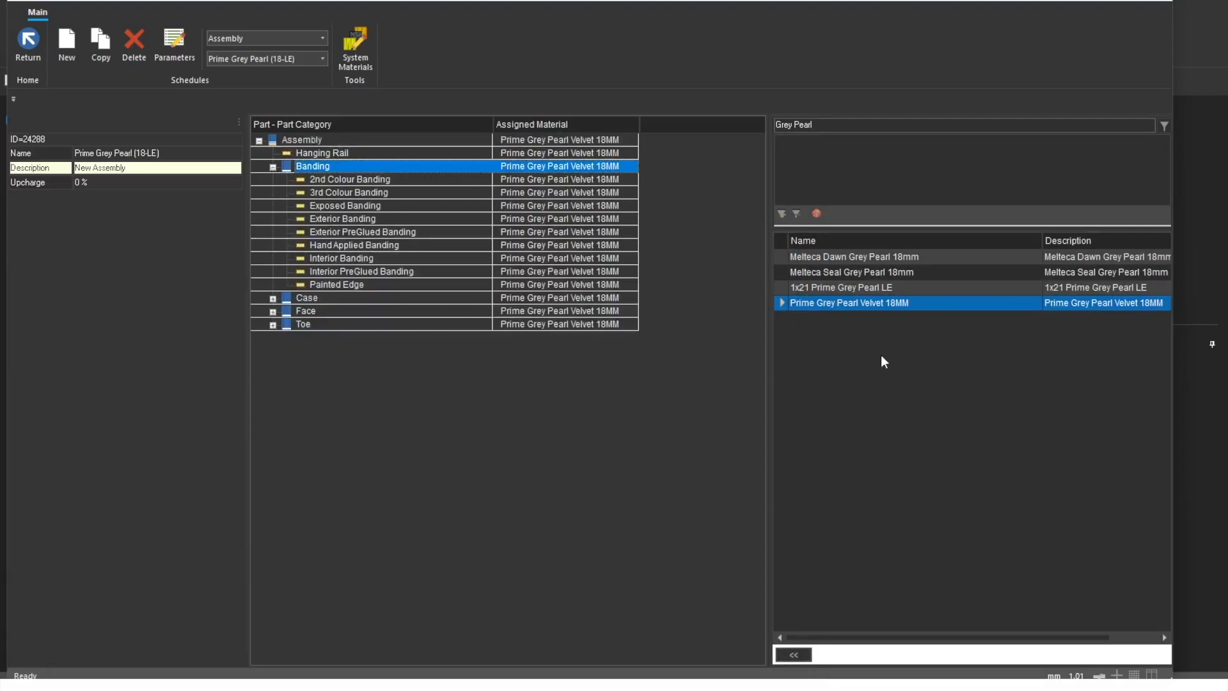
left_click(824, 293)
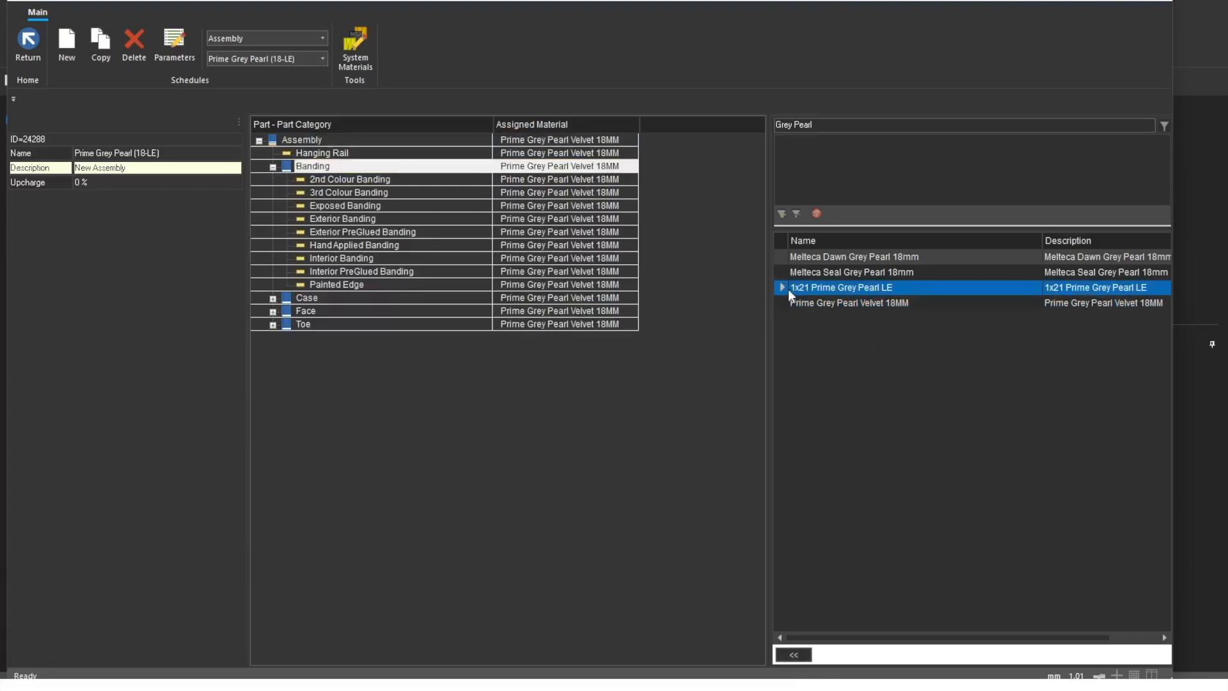
left_click(579, 167)
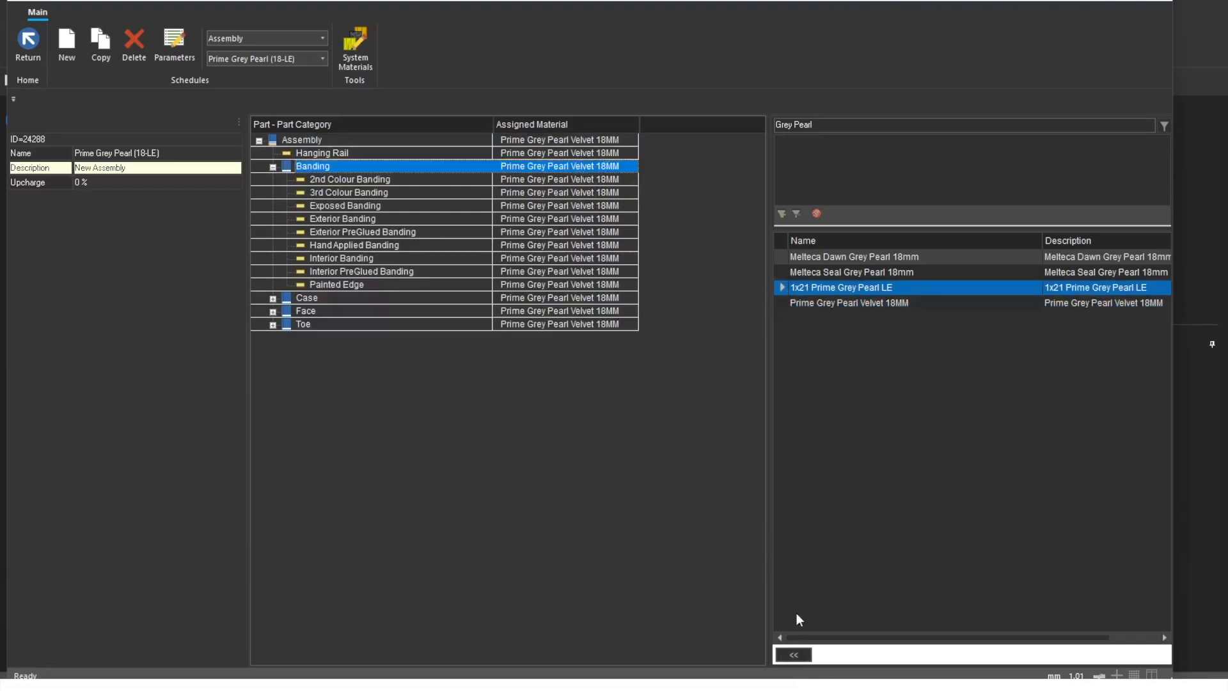
left_click(795, 655)
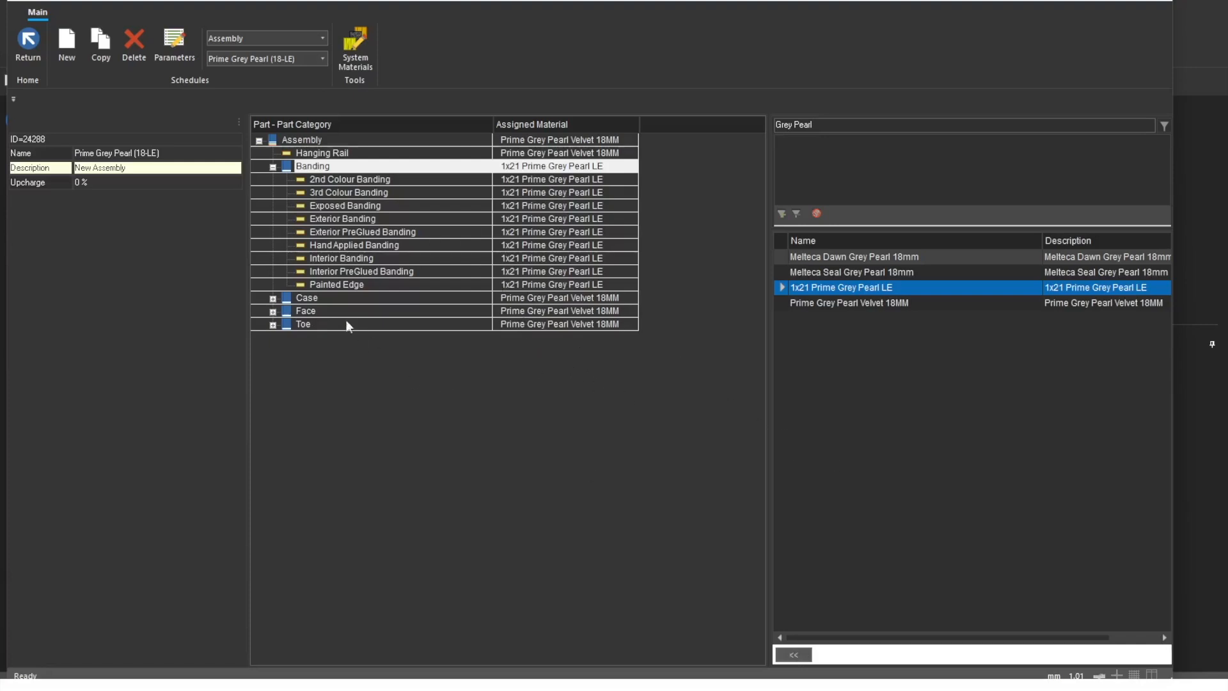
Check the materials assigned to the Case category's Exposed parts and return to the start screen.
left_click(273, 298)
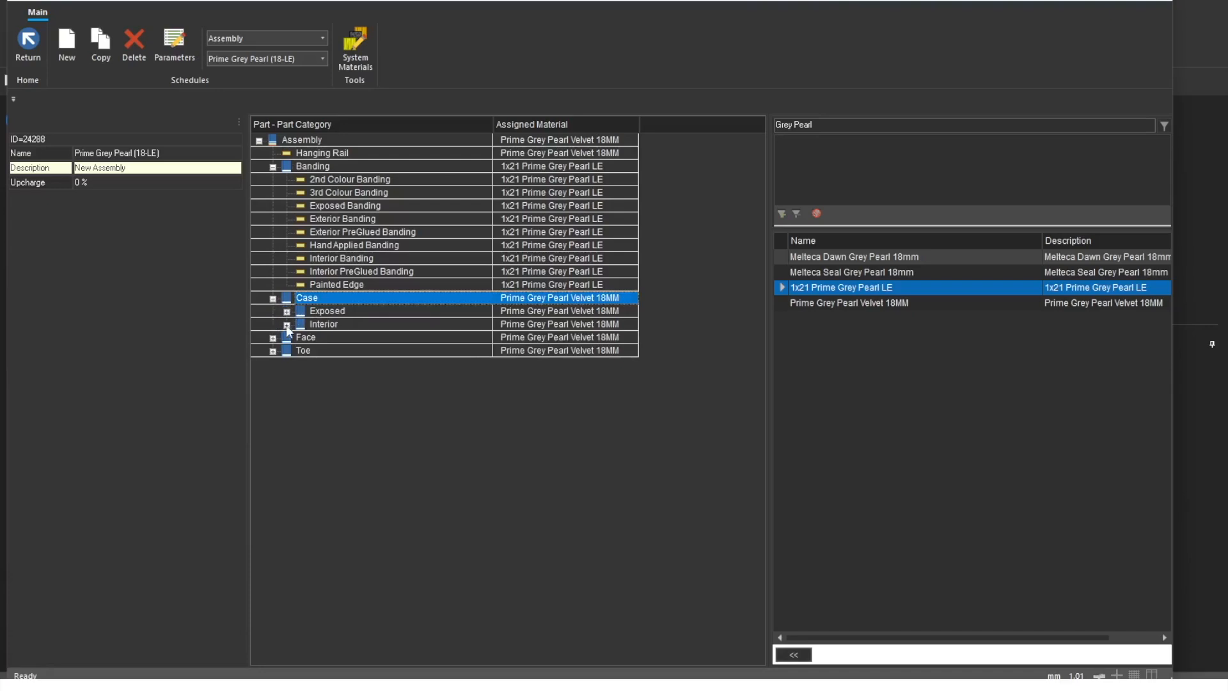
left_click(287, 312)
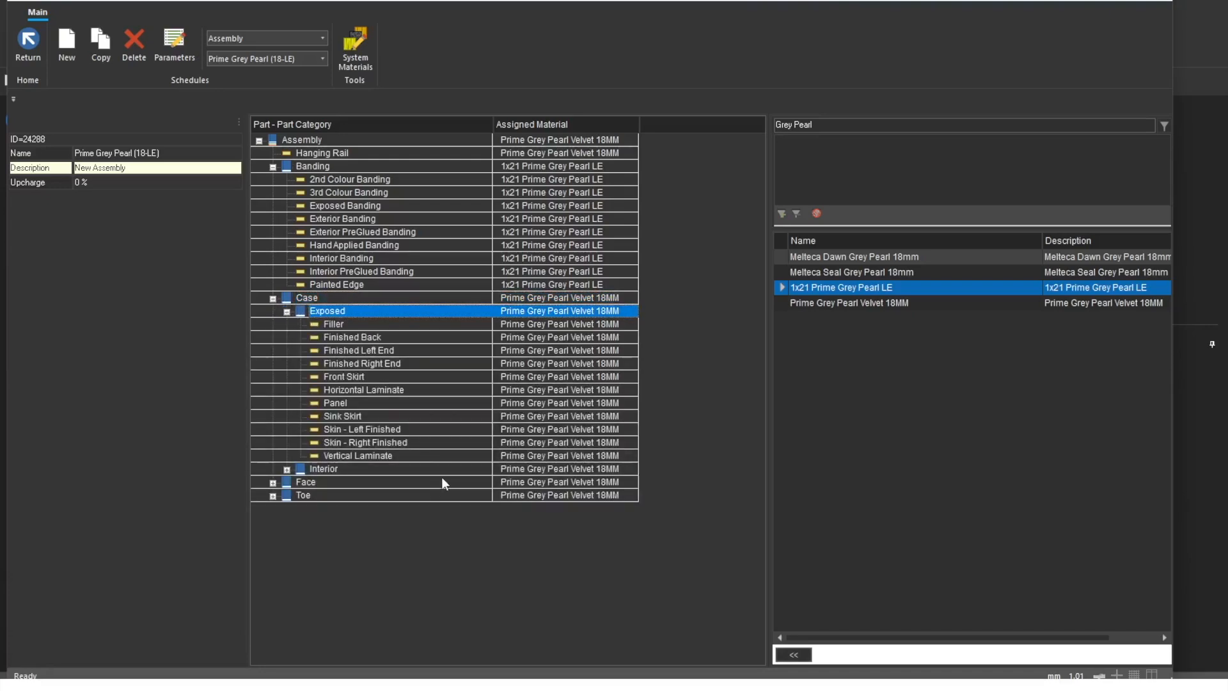
left_click(27, 44)
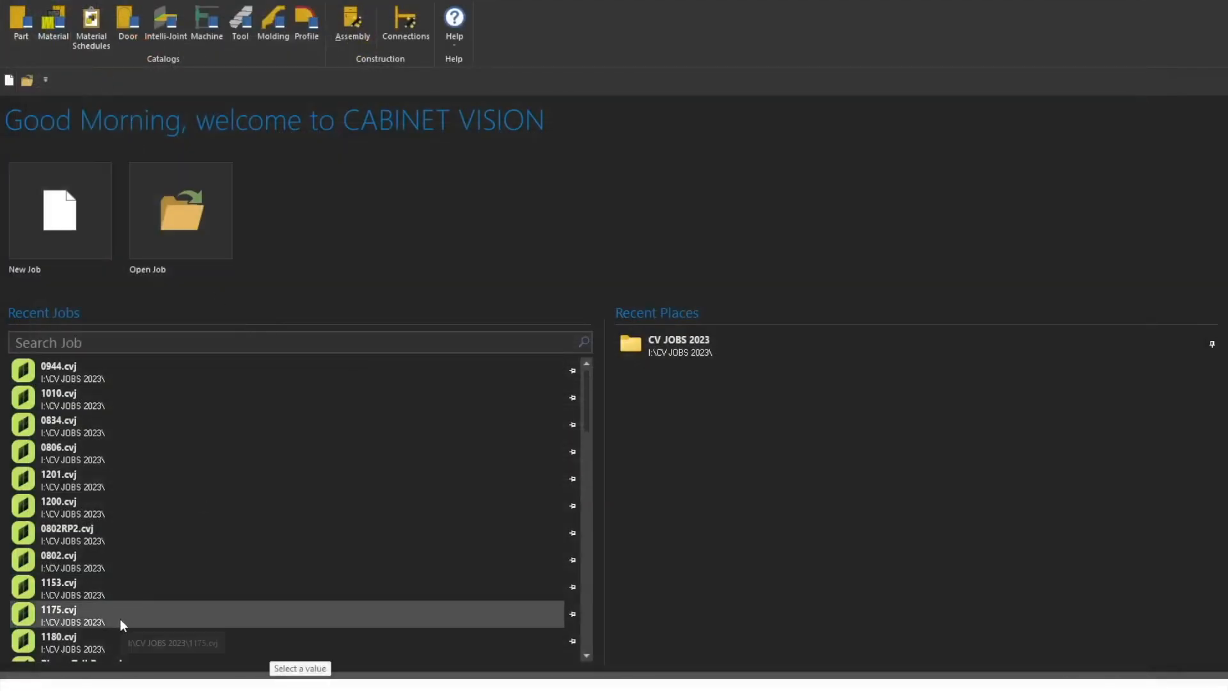